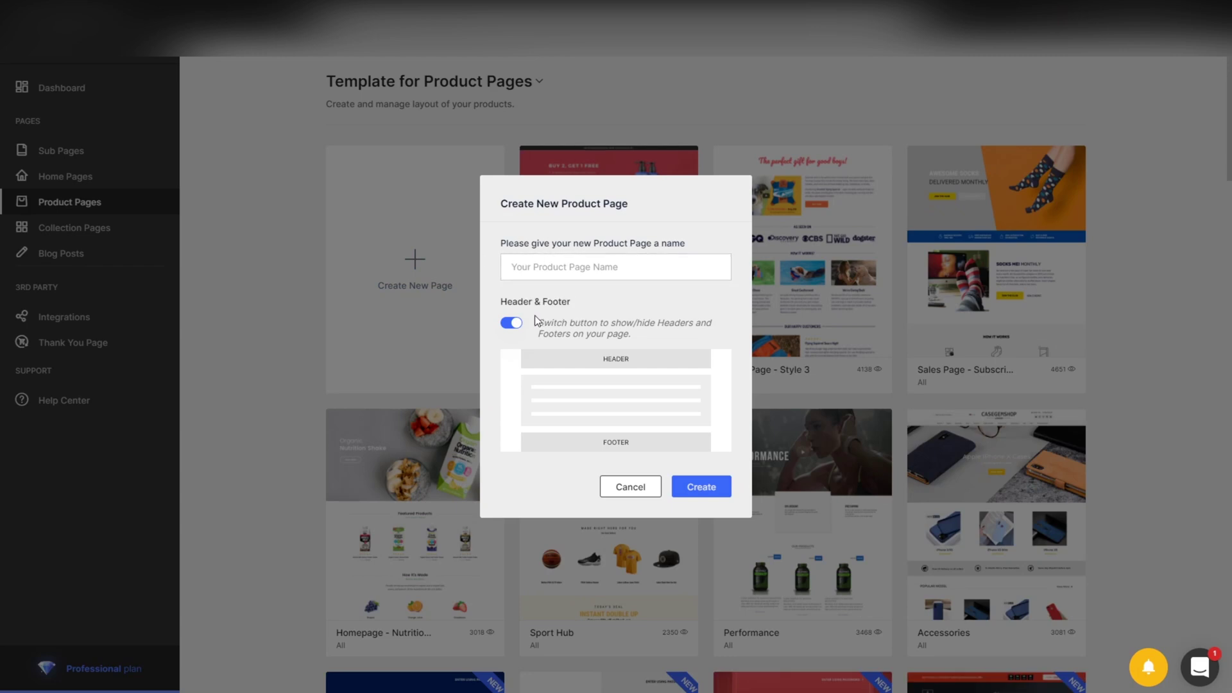
# Turn off Header & Footer for the new product page and name it 234
pyautogui.click(513, 324)
pyautogui.click(549, 270)
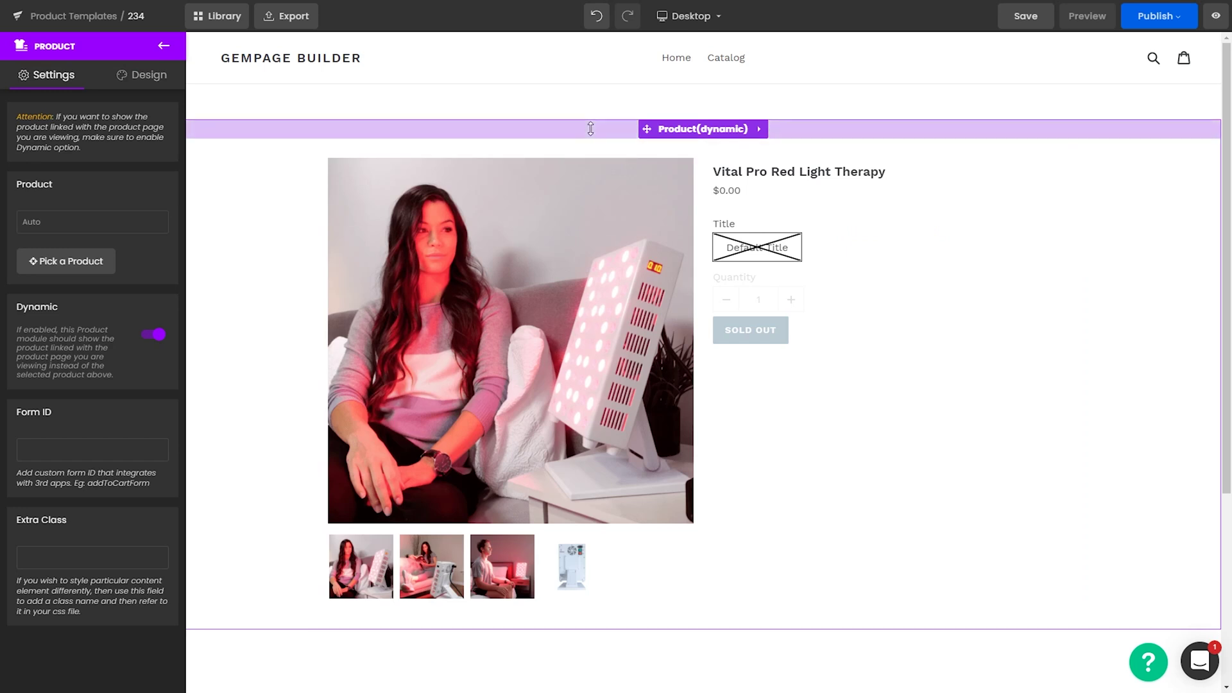
# Set the product title font to 40 px and the price to 30 px, then delete the variant swatches
pyautogui.click(807, 174)
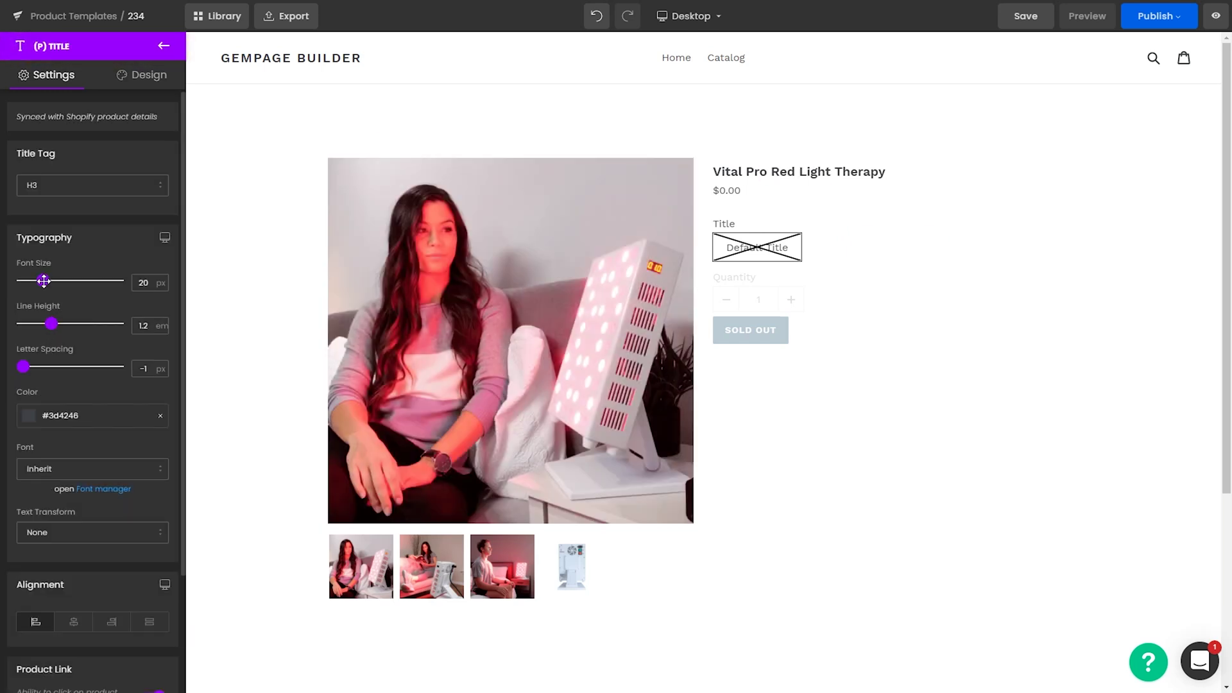
pyautogui.moveTo(54, 281); pyautogui.dragTo(64, 281)
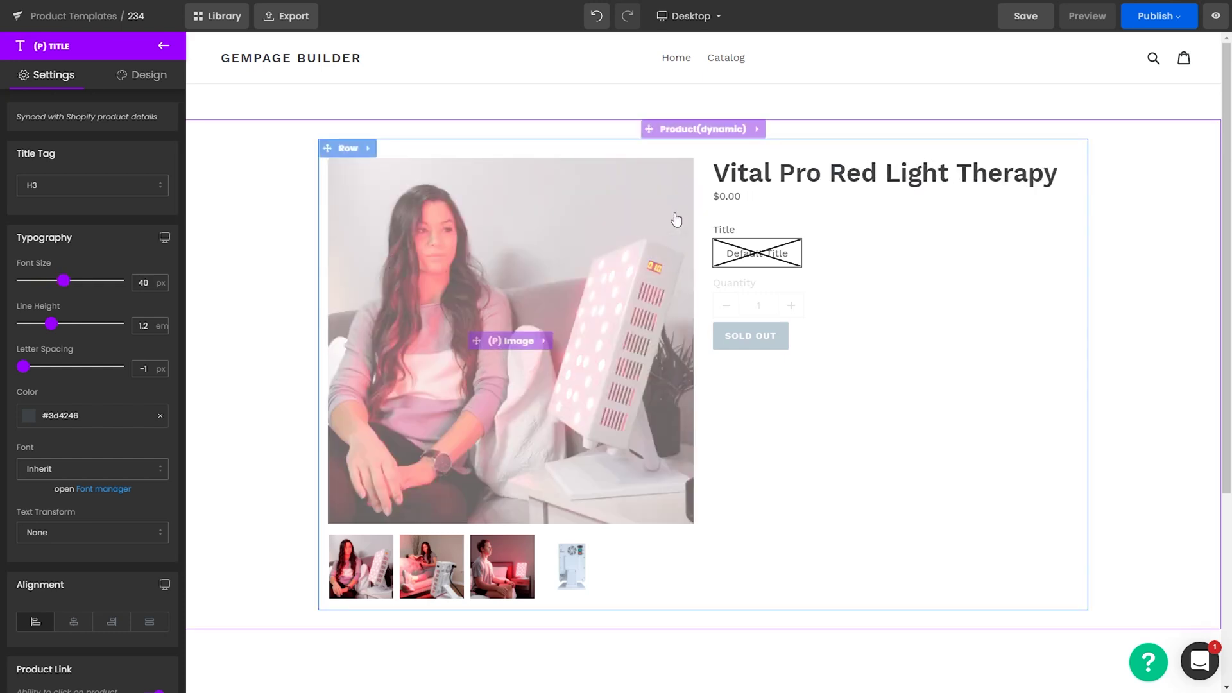
pyautogui.click(727, 197)
pyautogui.moveTo(39, 305)
pyautogui.mouseDown()
pyautogui.moveTo(51, 304)
pyautogui.moveTo(41, 304)
pyautogui.mouseUp()
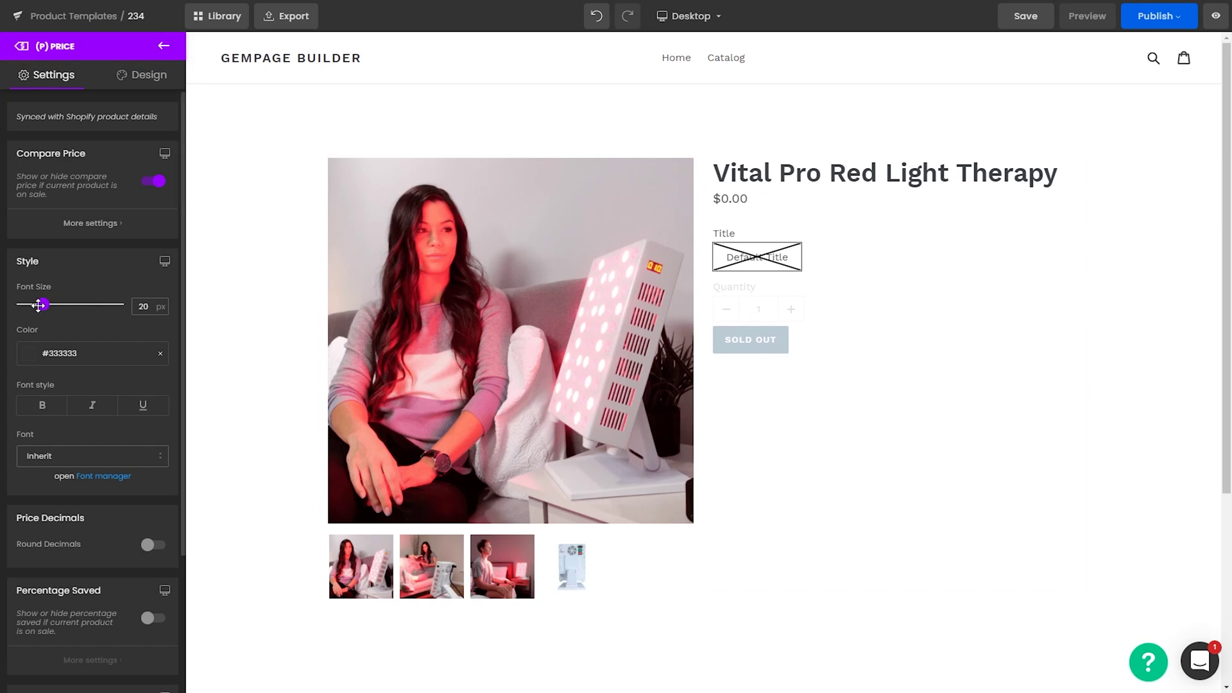
pyautogui.moveTo(39, 305); pyautogui.dragTo(50, 306)
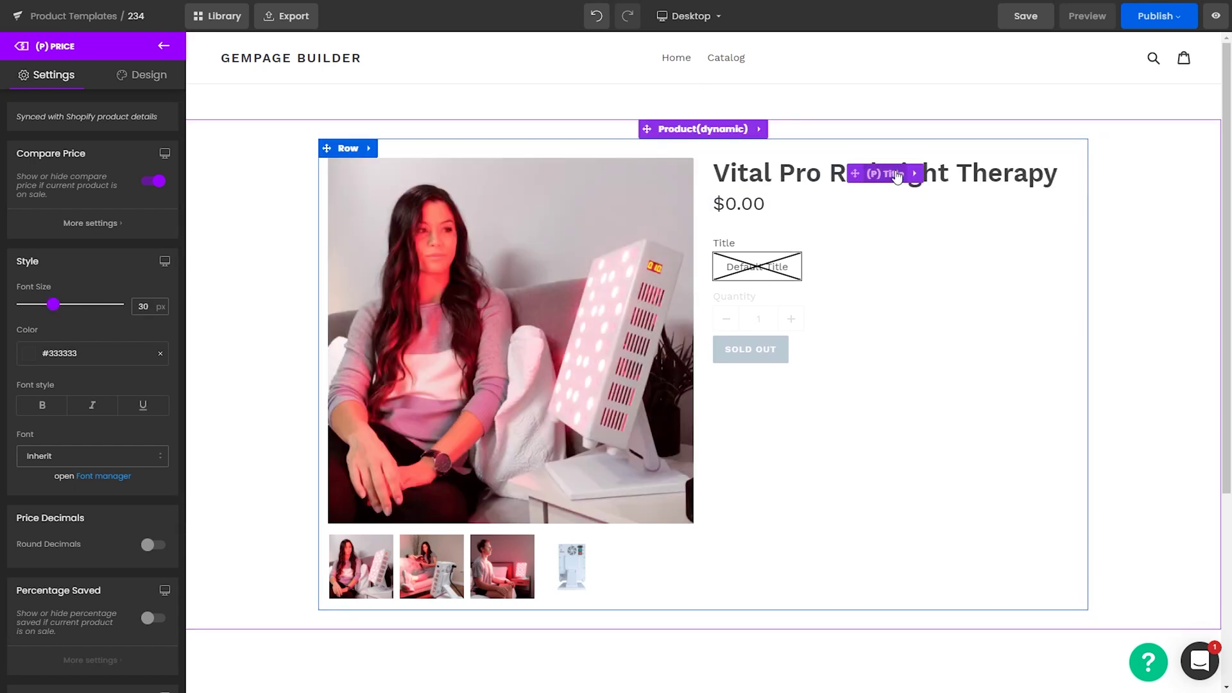
pyautogui.click(905, 172)
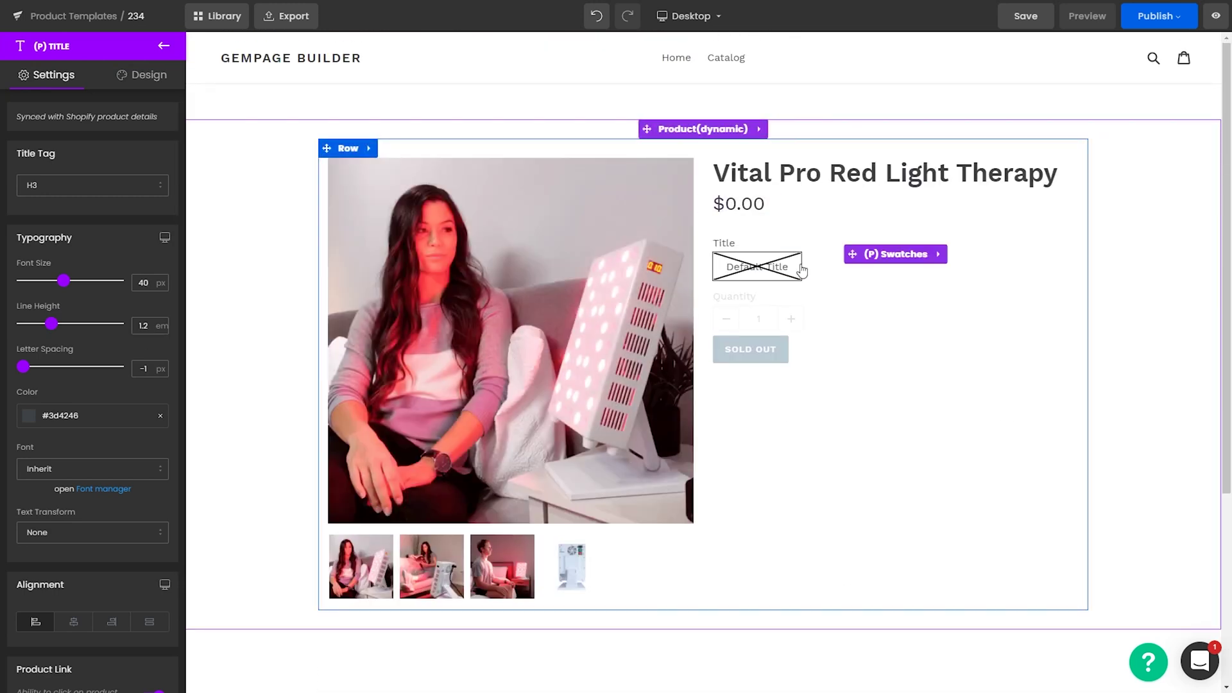
pyautogui.click(947, 255)
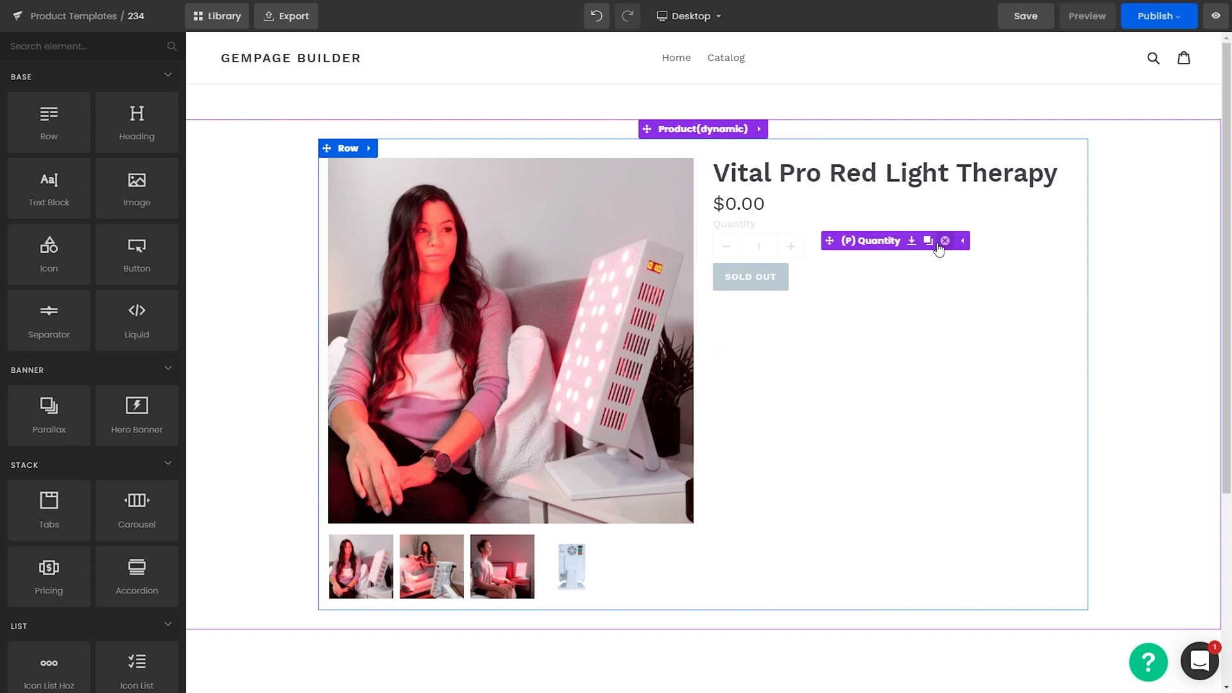
# Stretch the SOLD OUT cart button to full width
pyautogui.click(751, 232)
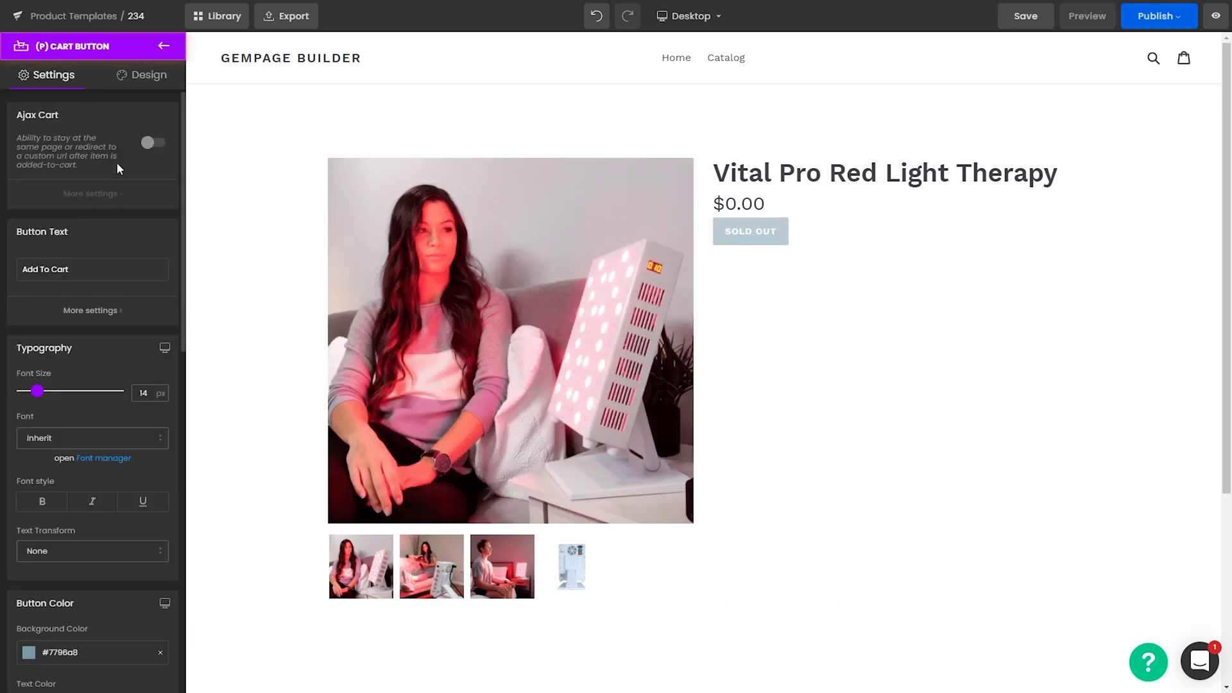
pyautogui.scroll(-8, 38, 390)
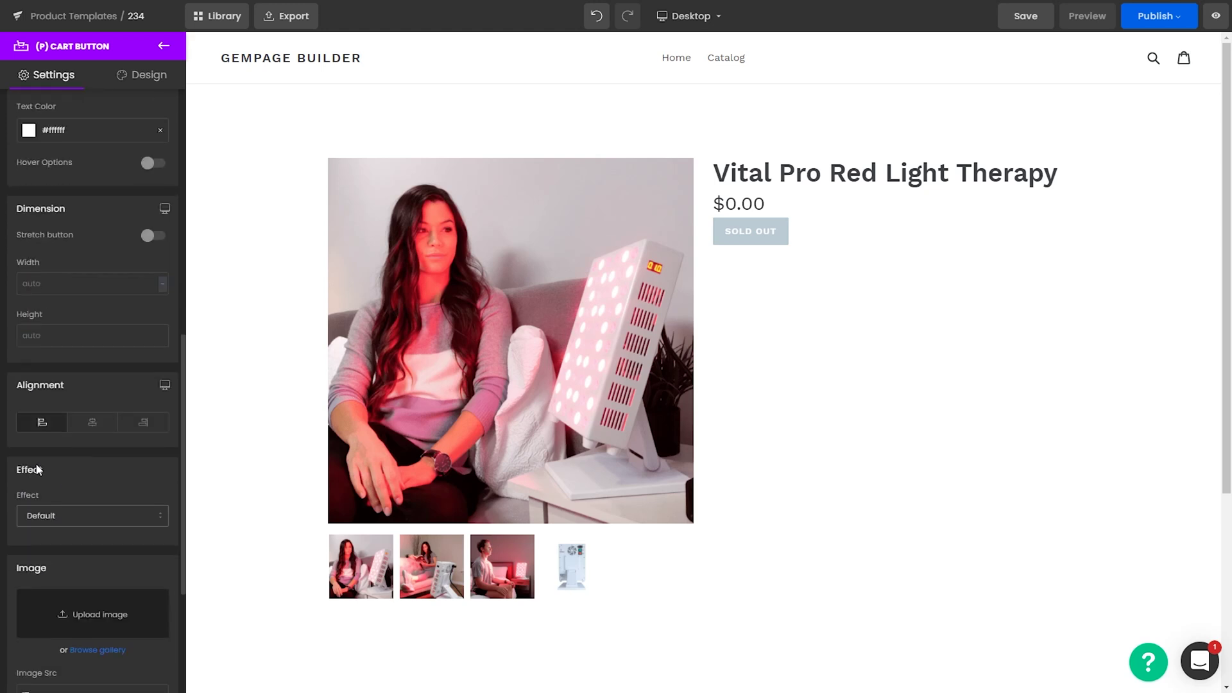
pyautogui.click(148, 235)
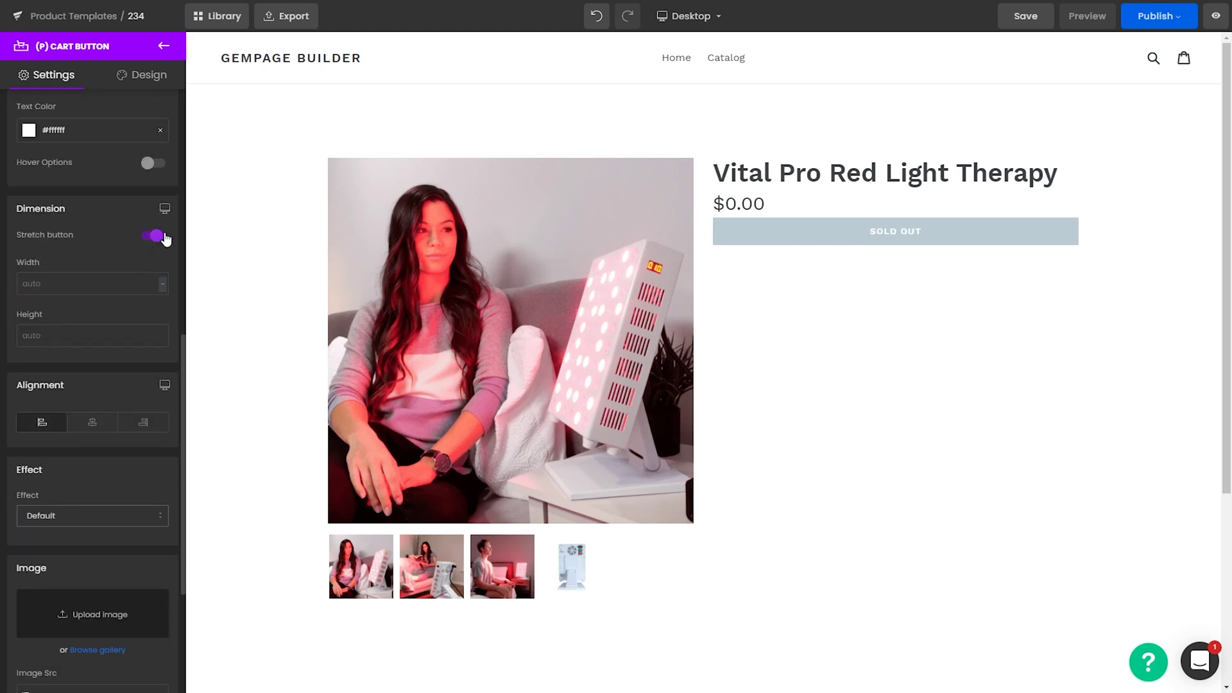
# Give the cart button a 30 px top margin
pyautogui.click(894, 233)
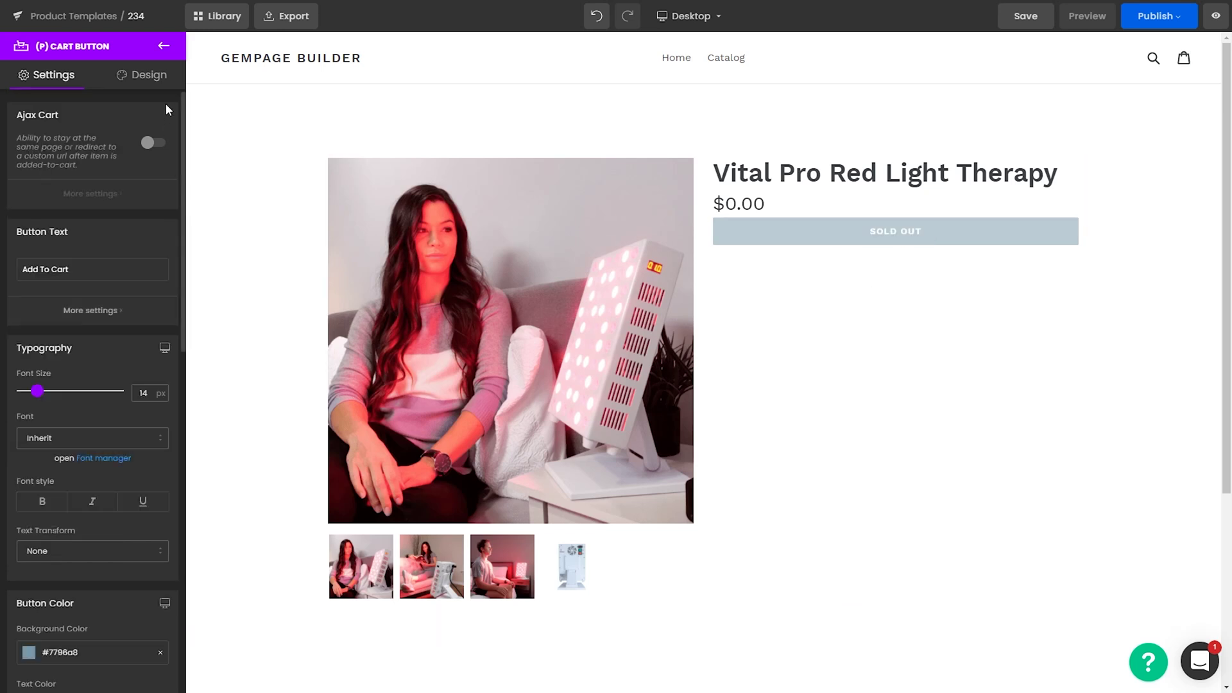
pyautogui.click(142, 75)
pyautogui.click(58, 150)
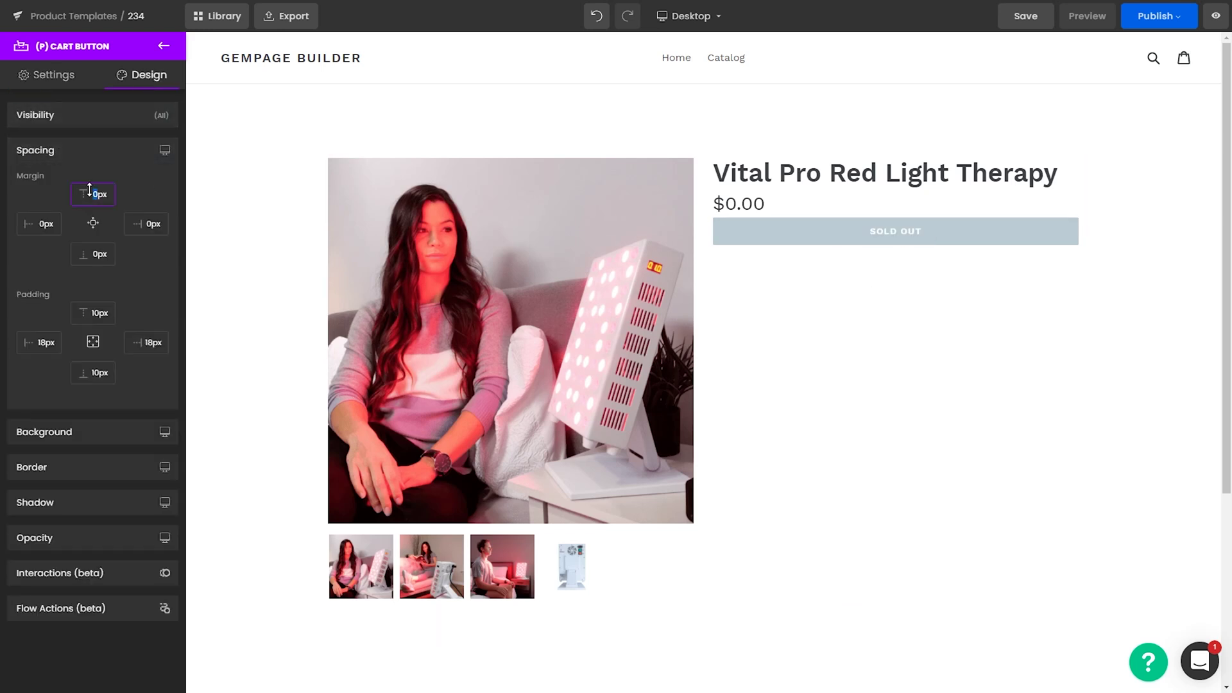
pyautogui.write('30')
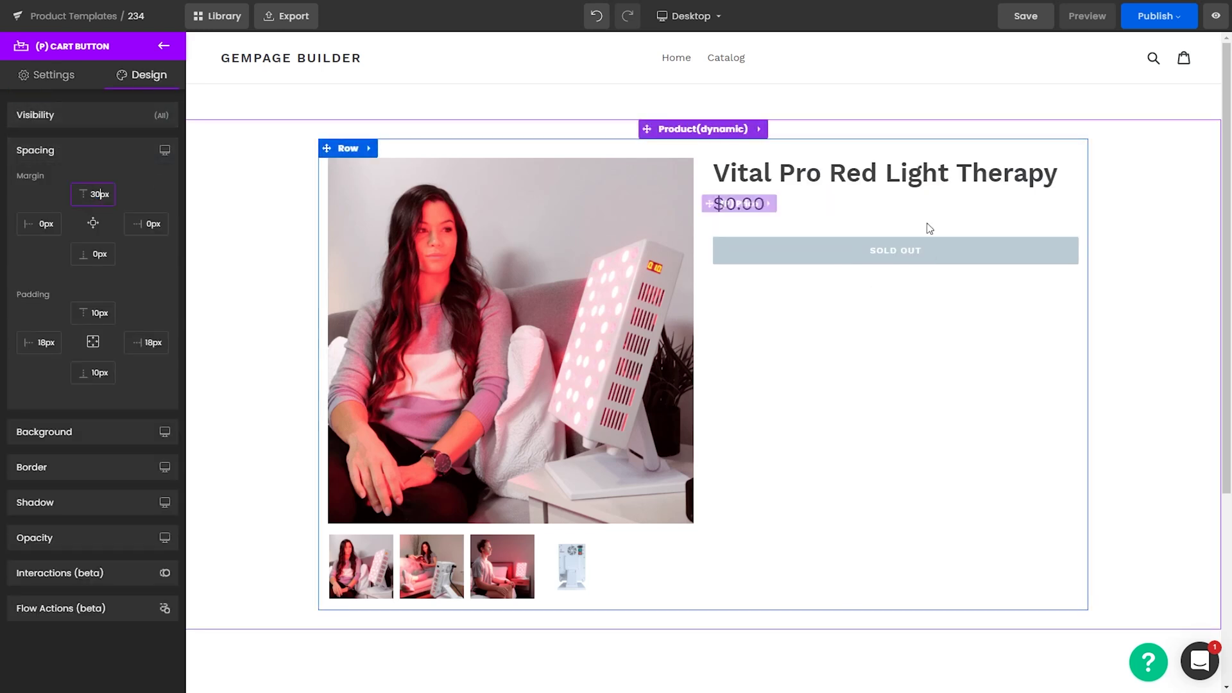
pyautogui.click(1153, 320)
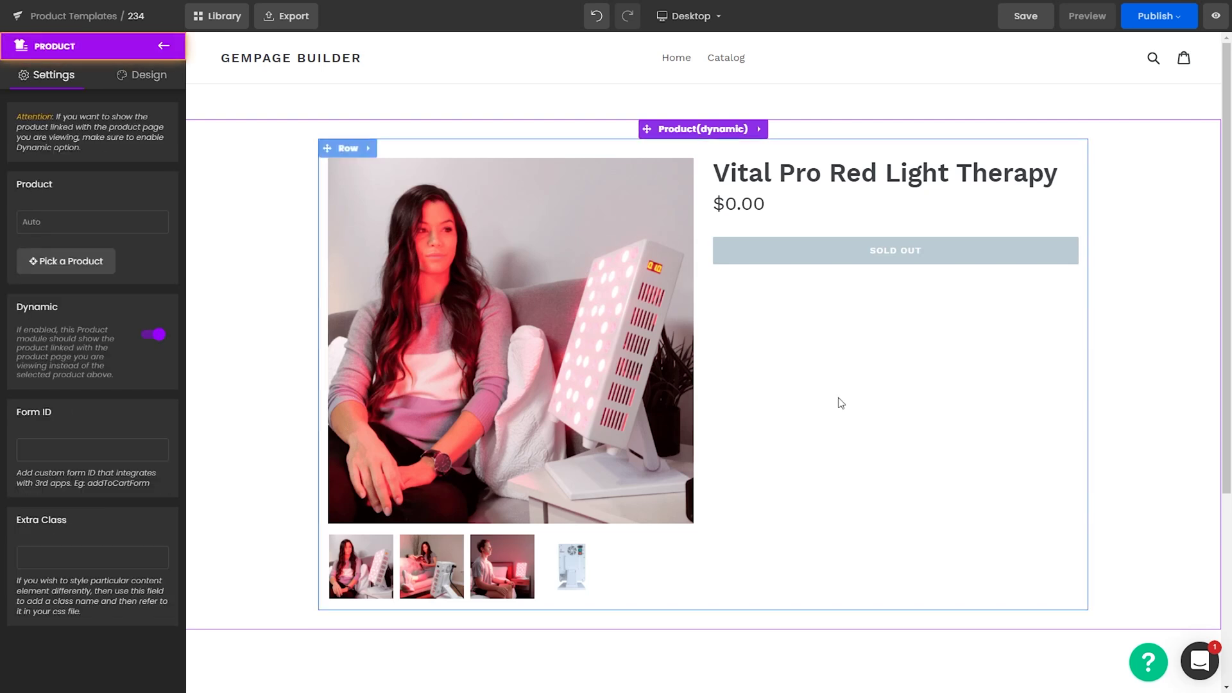
# Switch to mobile preview and stack the image-and-details row into a single column
pyautogui.click(698, 19)
pyautogui.click(691, 121)
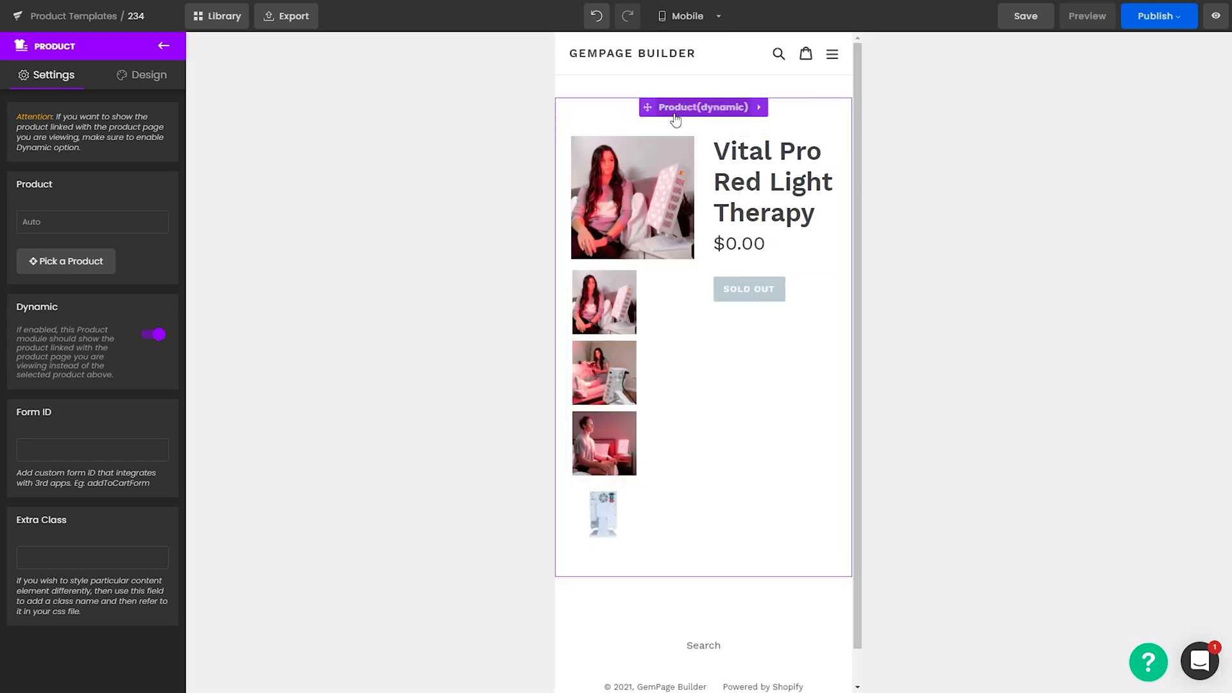
pyautogui.click(584, 123)
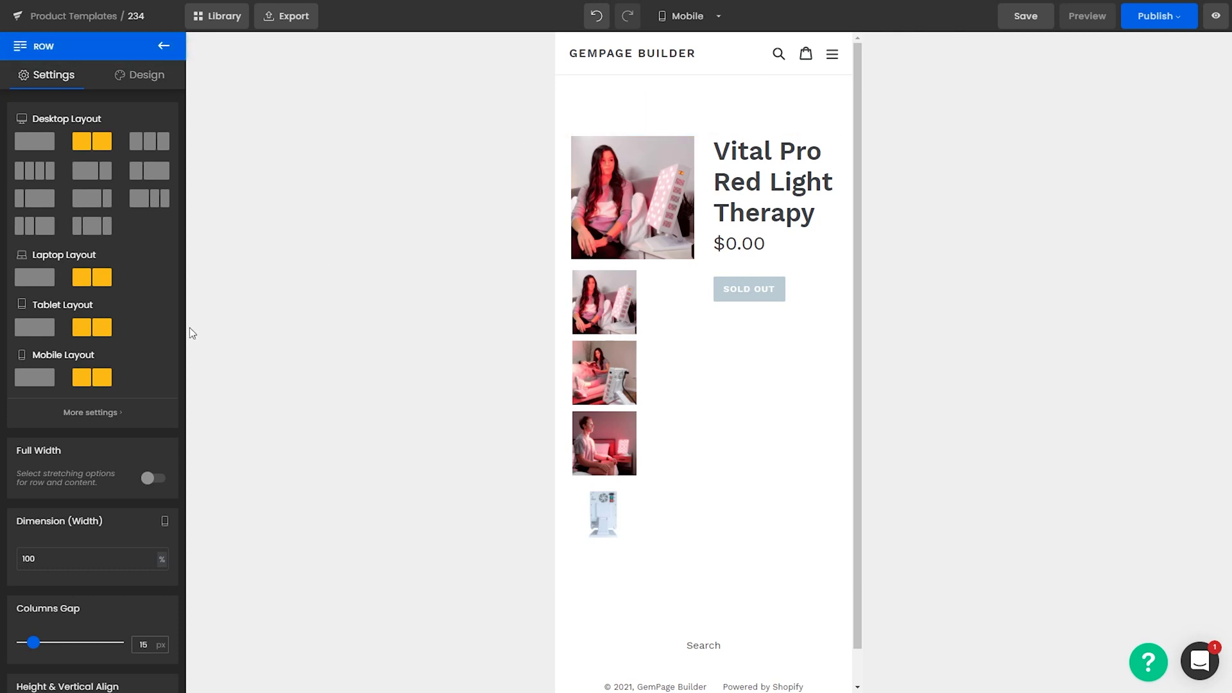
pyautogui.click(39, 376)
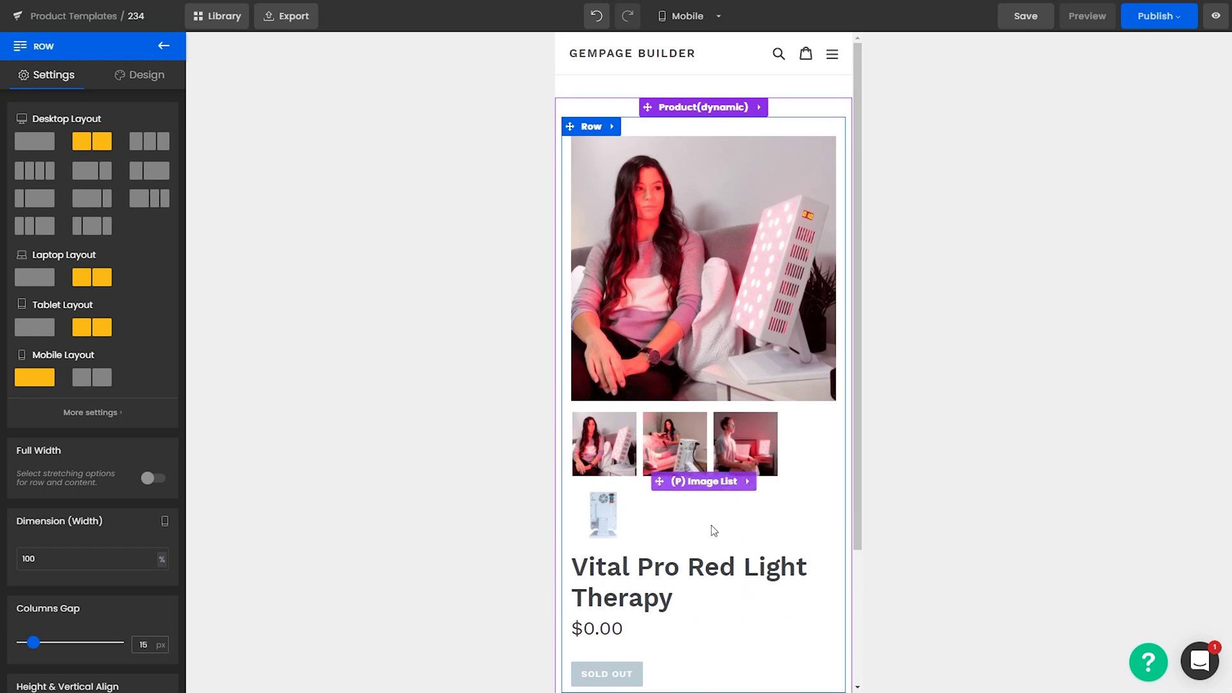
# Make the thumbnail list a 4-column slider with next/previous buttons
pyautogui.click(700, 486)
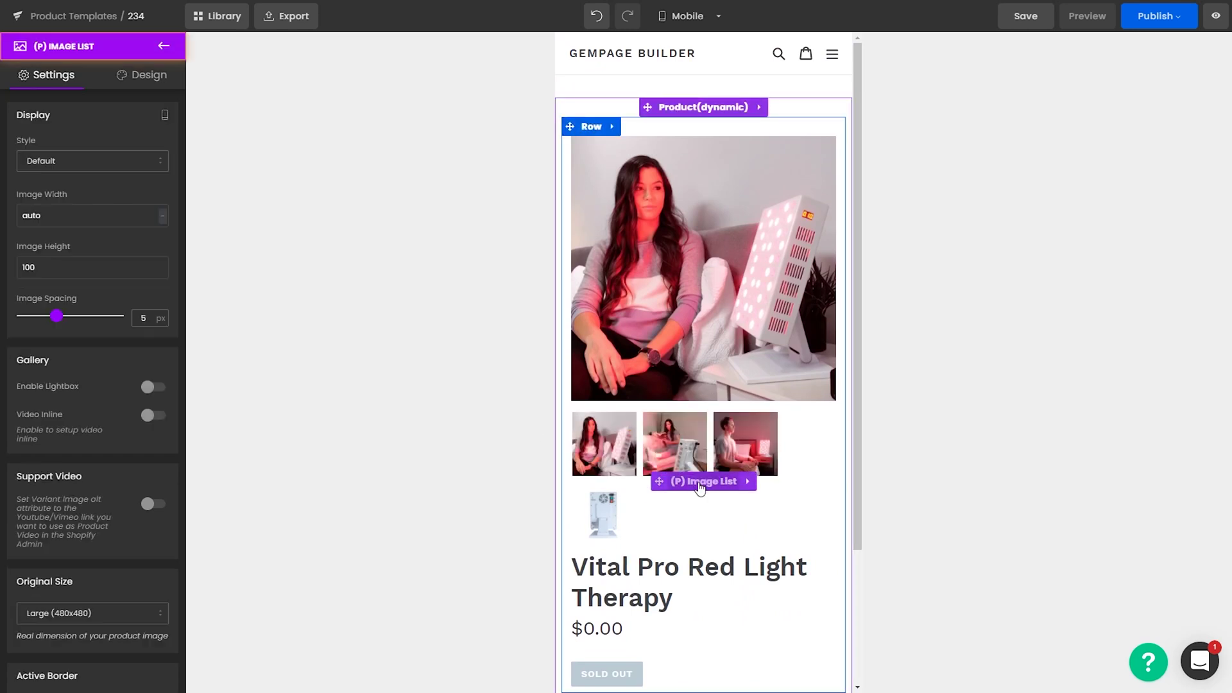
pyautogui.click(77, 164)
pyautogui.click(85, 205)
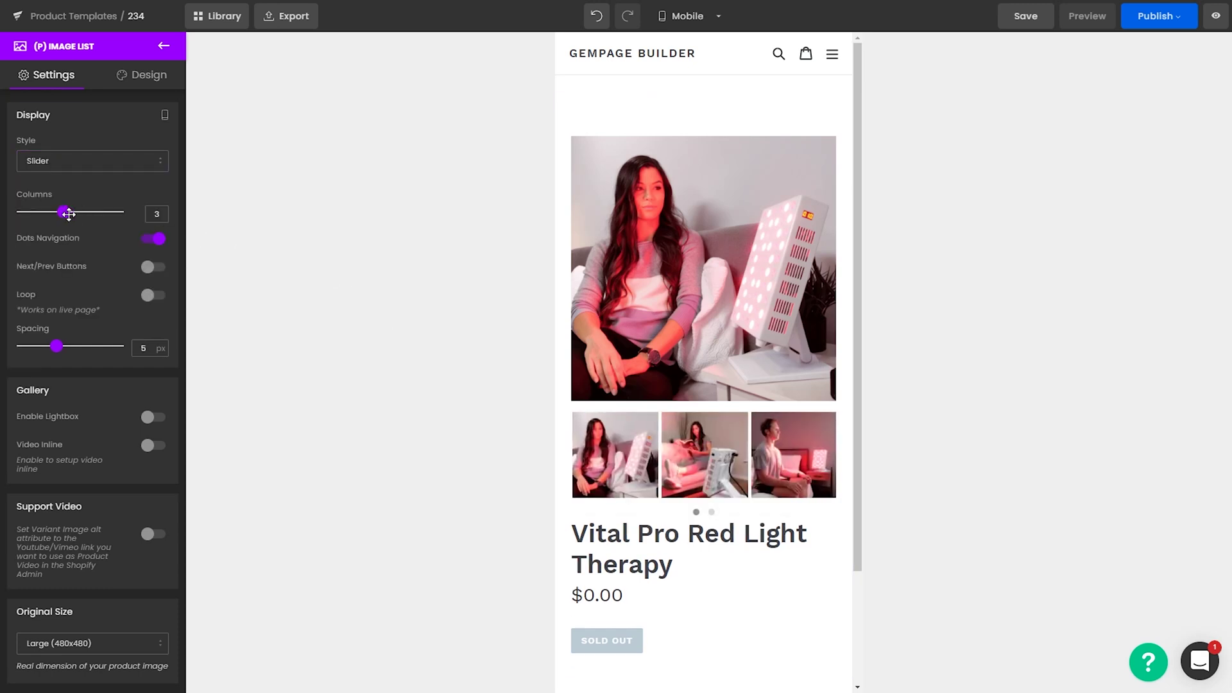
pyautogui.moveTo(69, 214); pyautogui.dragTo(86, 213)
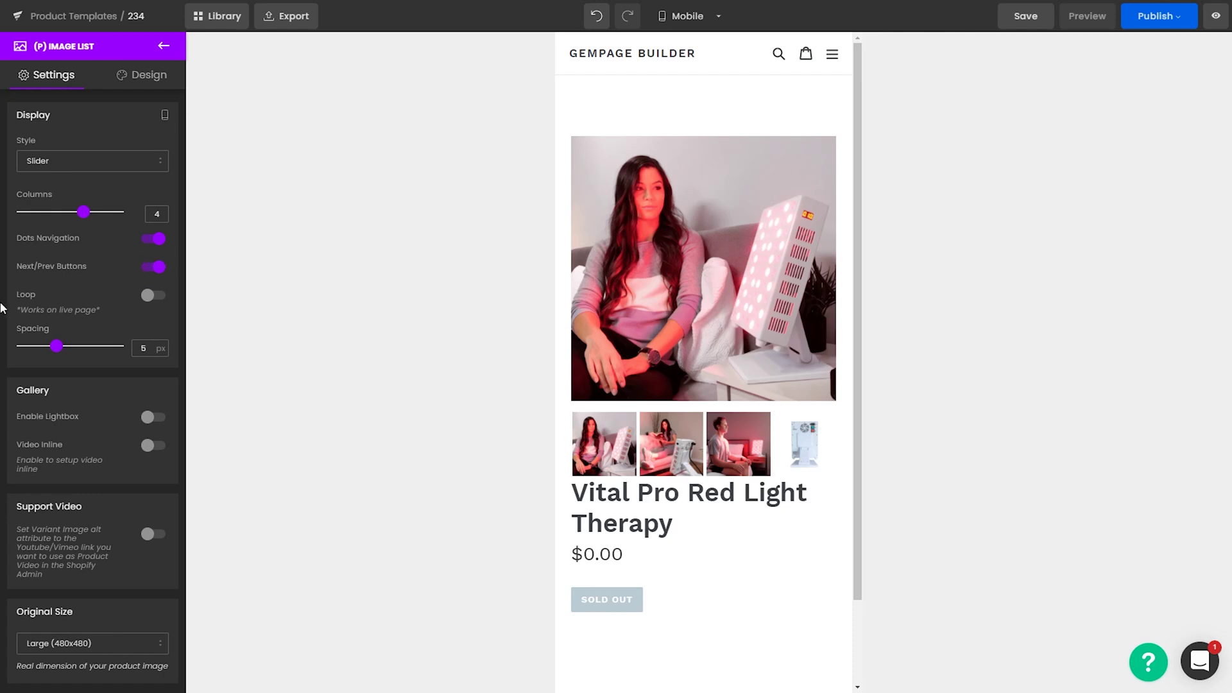
pyautogui.scroll(-4, 88, 290)
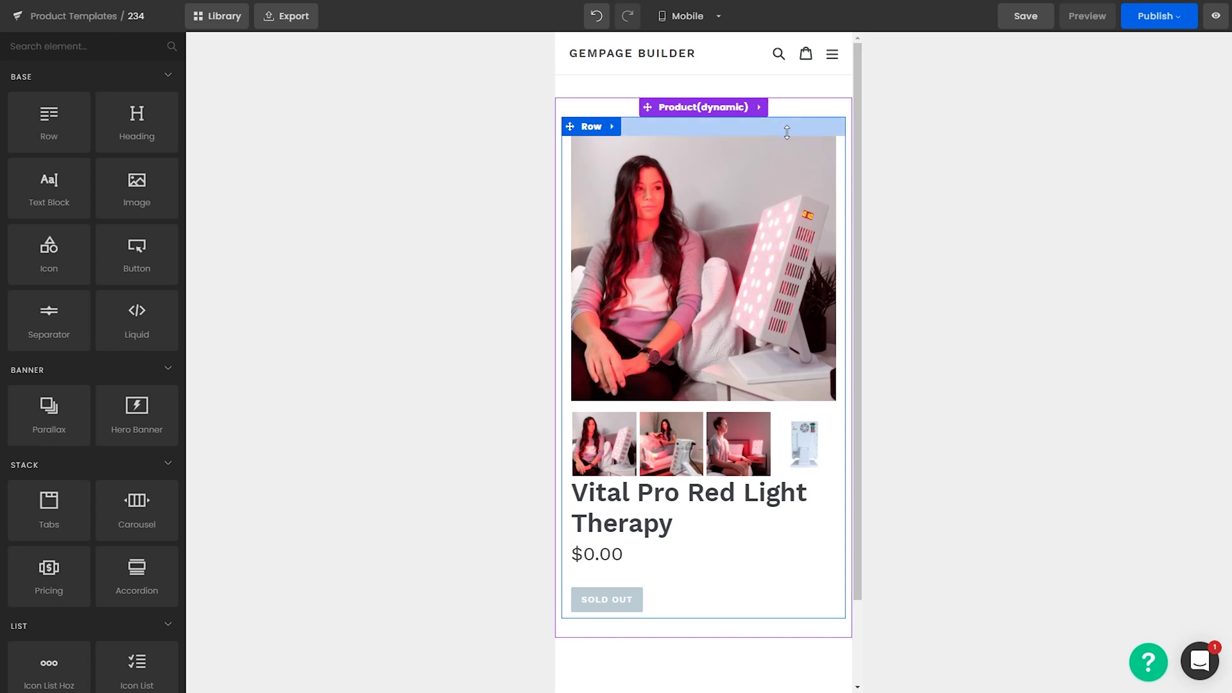
# Remove the gap above the image; give the title a 30 px top margin and 1.1 em line height
pyautogui.moveTo(784, 127); pyautogui.dragTo(806, 85)
pyautogui.click(921, 105)
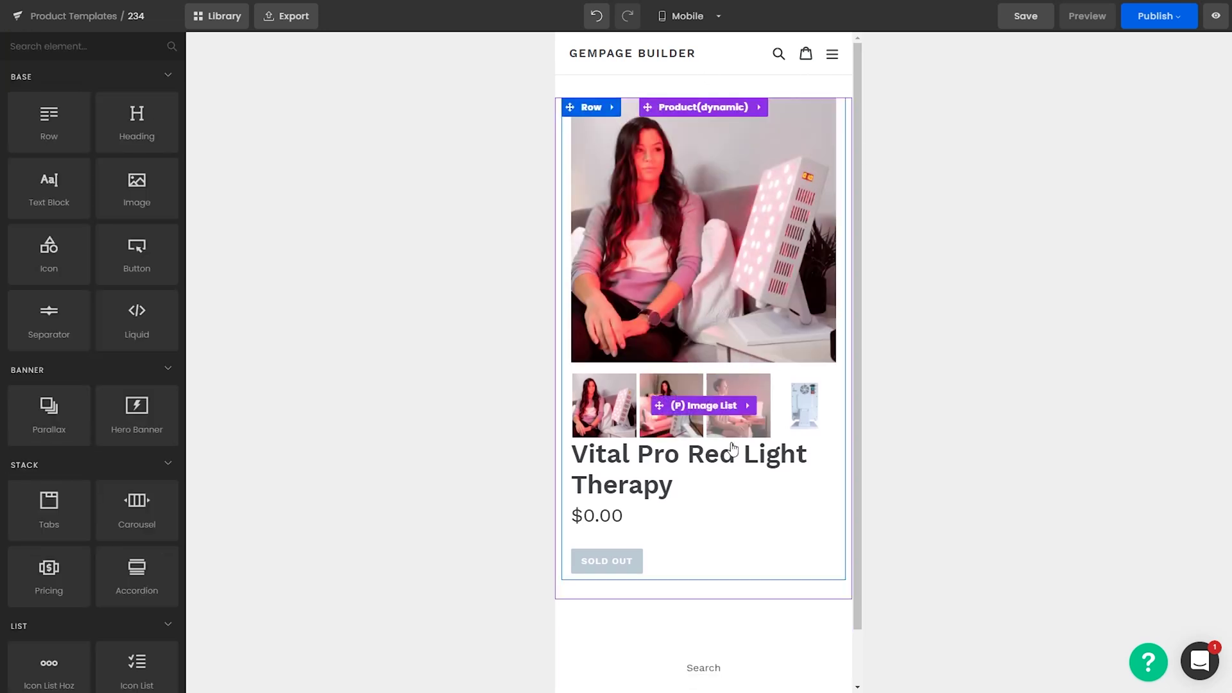
pyautogui.click(703, 475)
pyautogui.click(142, 74)
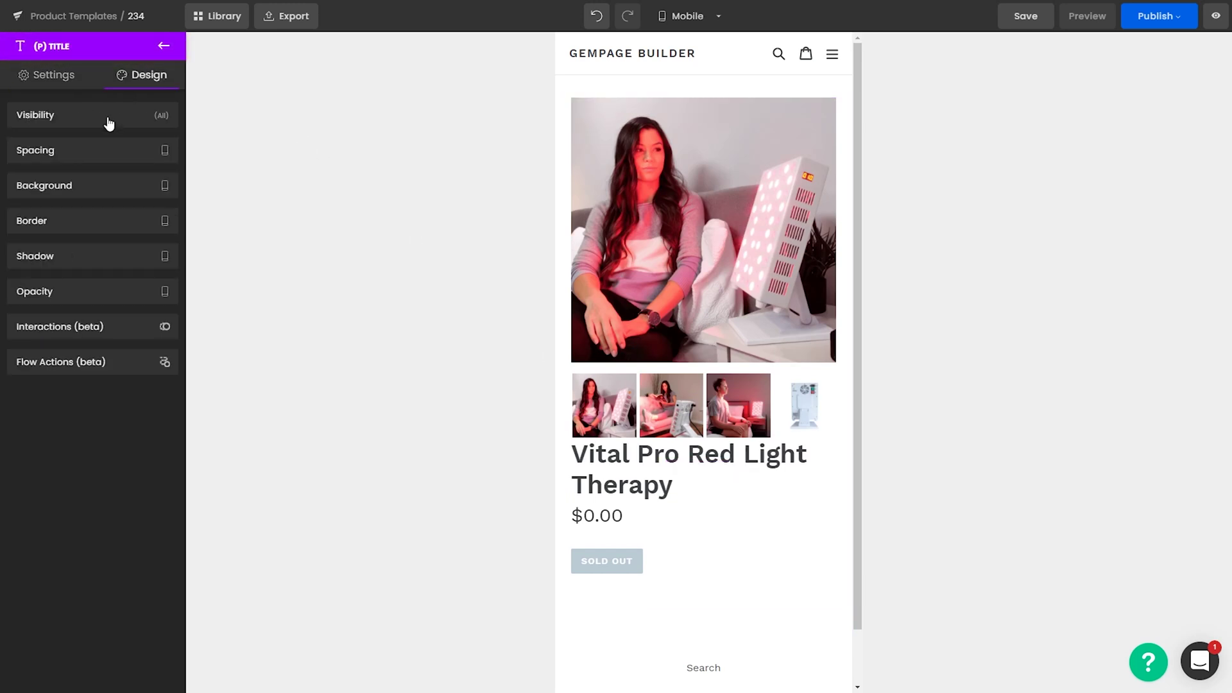
pyautogui.click(90, 150)
pyautogui.write('30')
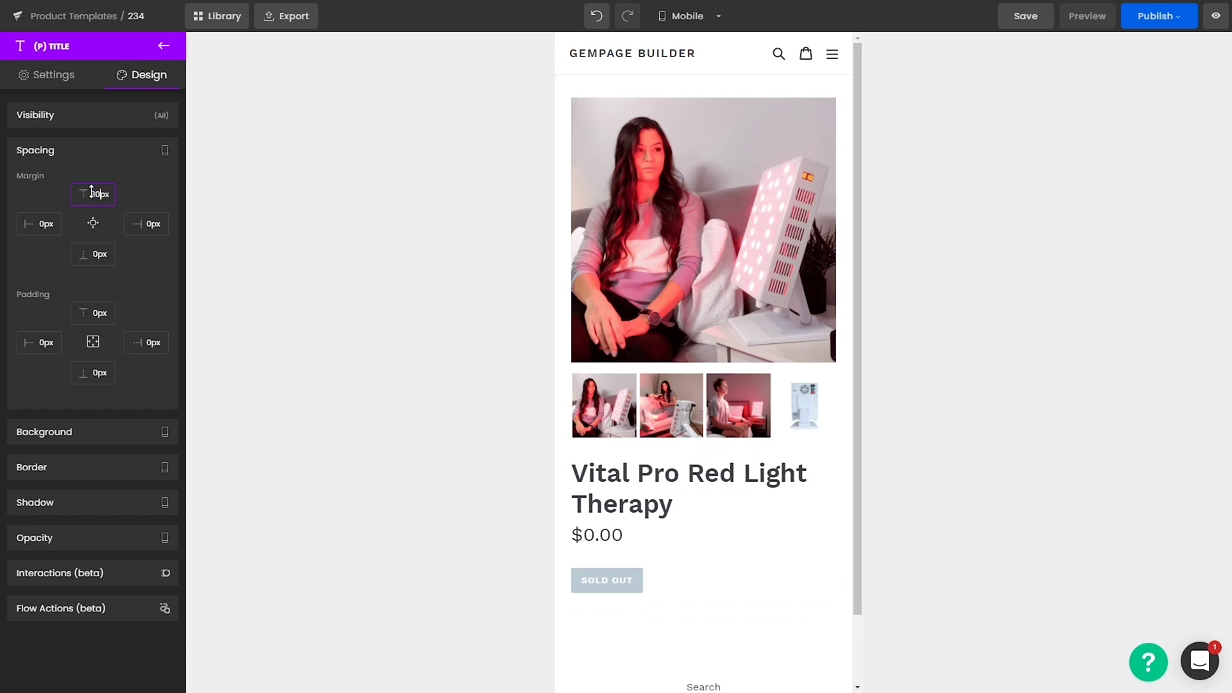
pyautogui.click(701, 491)
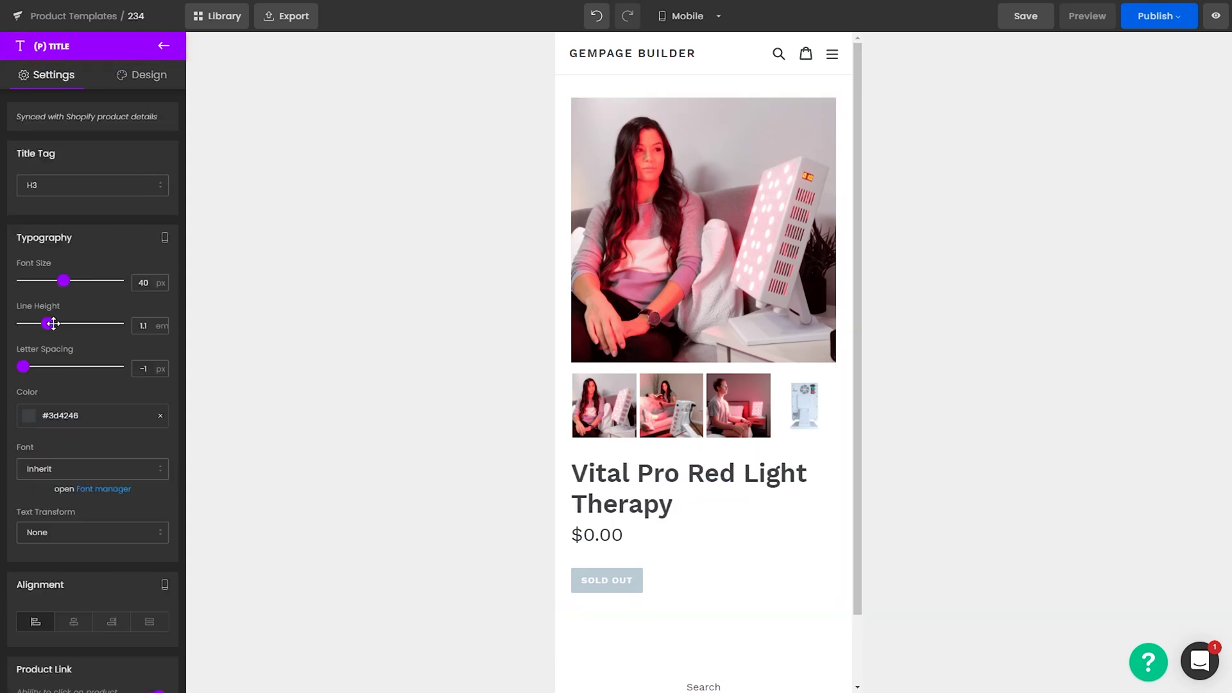
pyautogui.moveTo(54, 323); pyautogui.dragTo(47, 323)
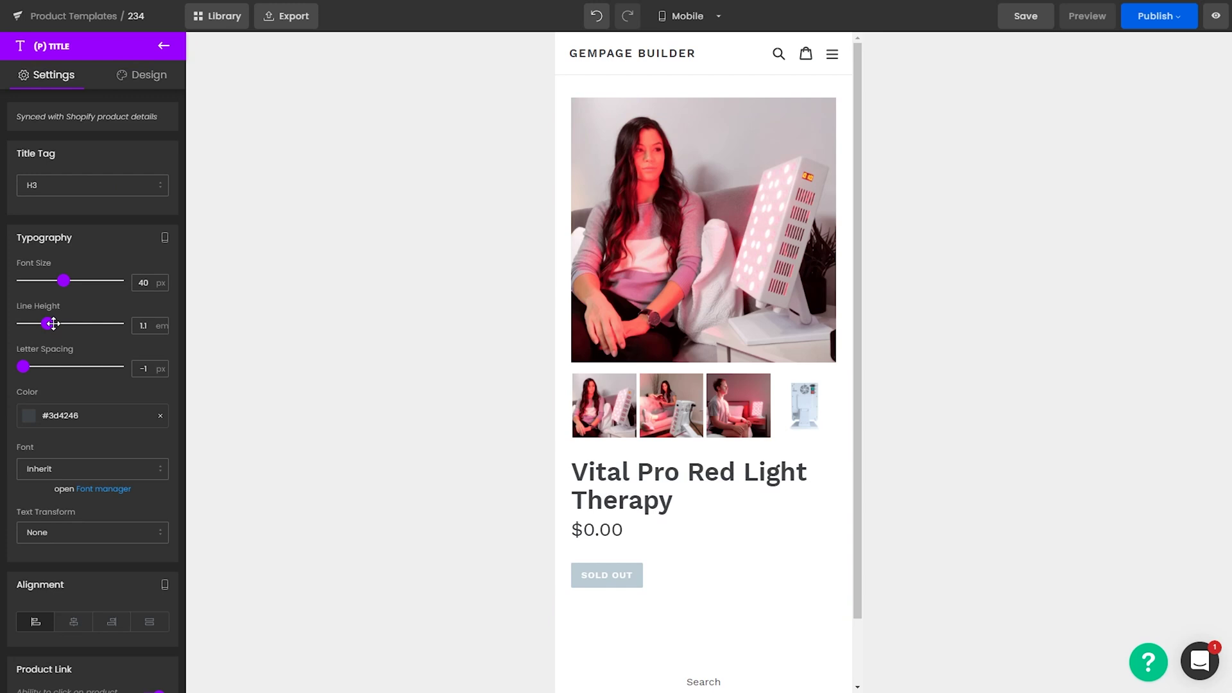
pyautogui.click(1014, 511)
# Stretch the mobile SOLD OUT button to full width
pyautogui.click(618, 580)
pyautogui.scroll(-2, 95, 439)
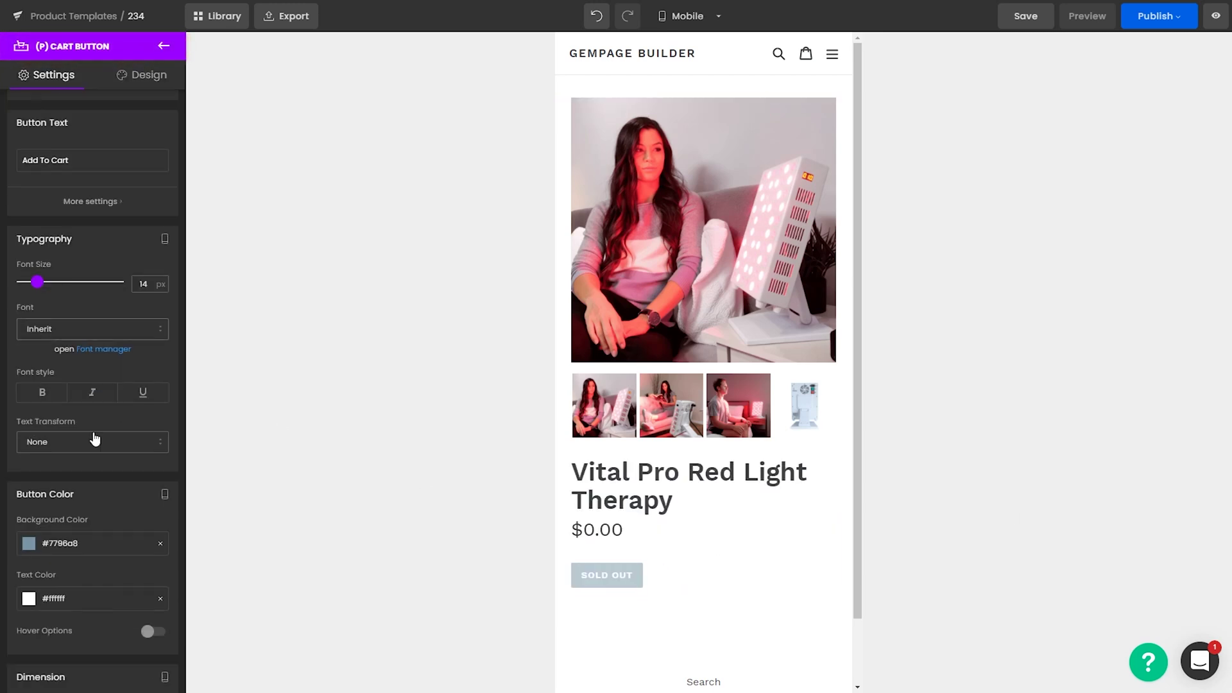
pyautogui.scroll(-4, 95, 439)
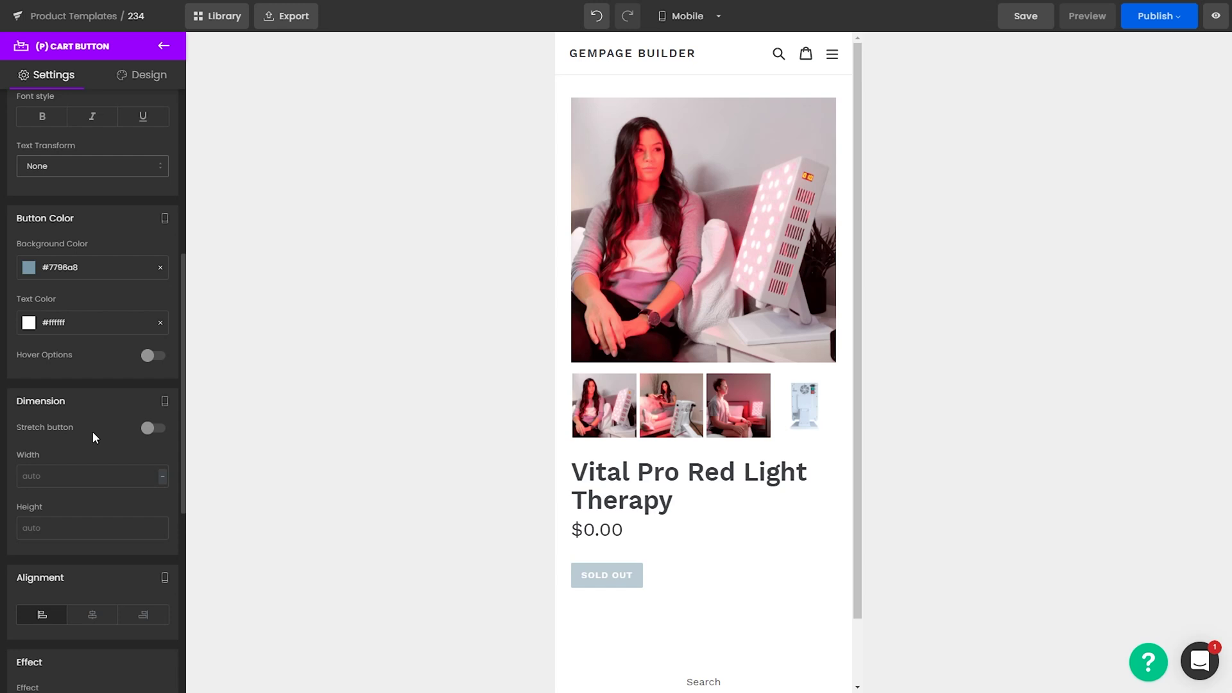
pyautogui.click(149, 428)
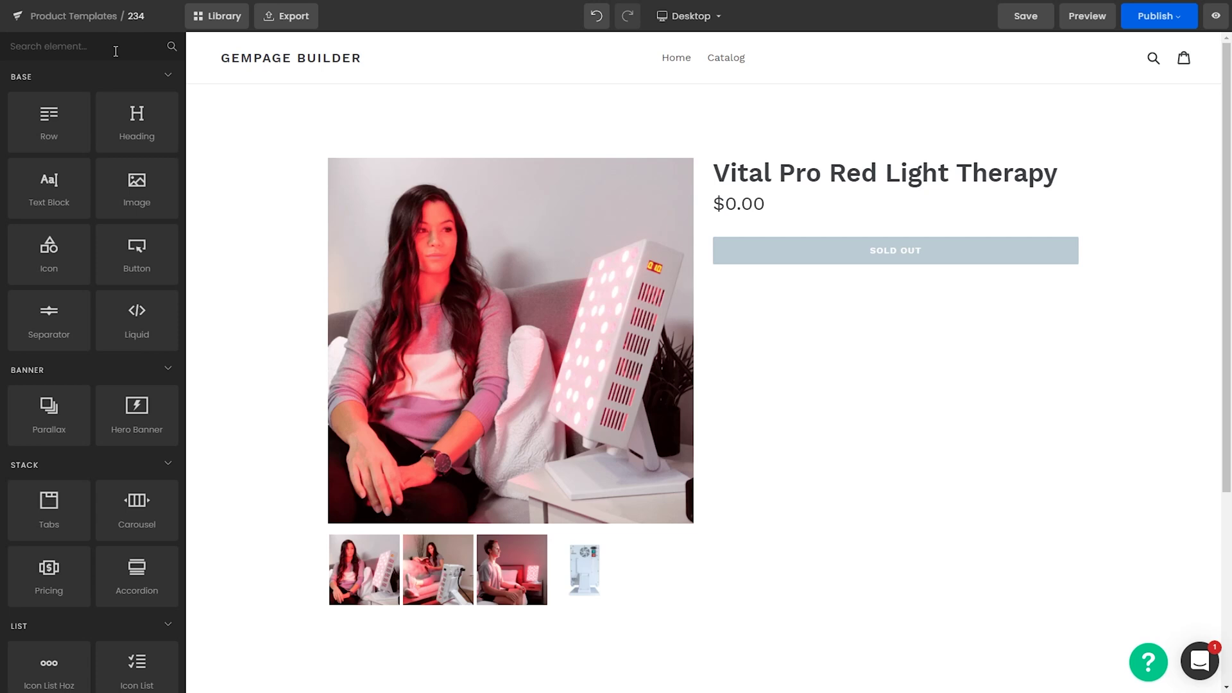
# Place an icon list under the SOLD OUT button, keeping only one left-aligned item
pyautogui.write('icon')
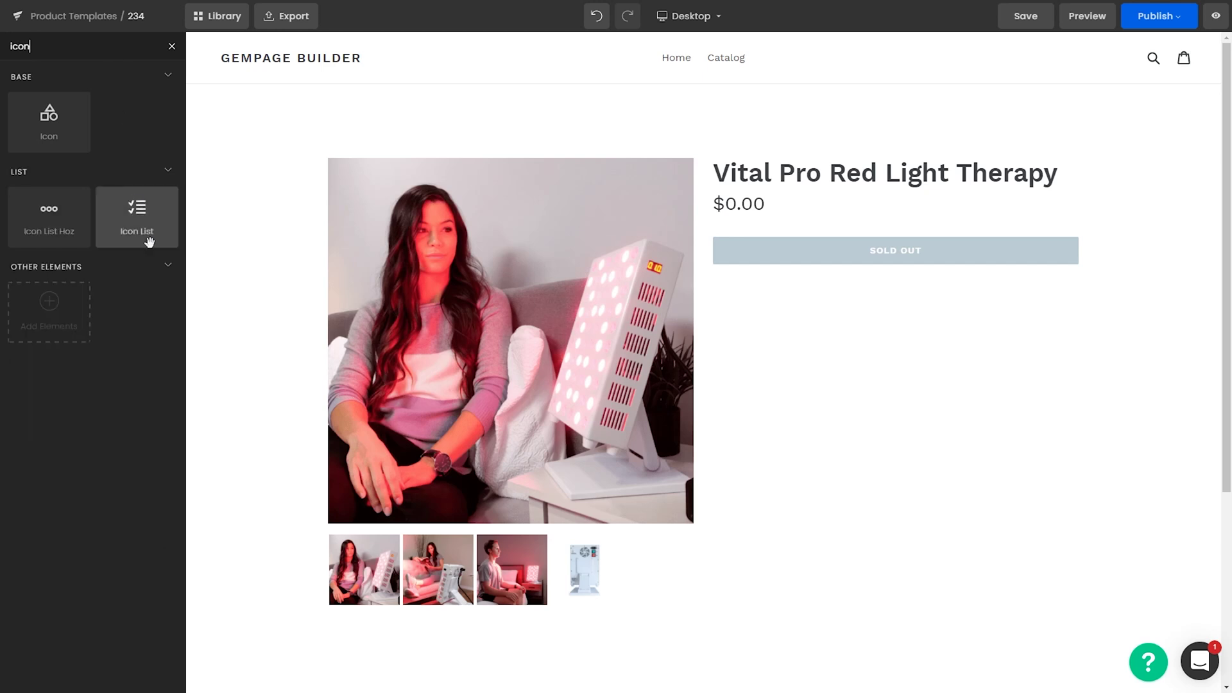
pyautogui.moveTo(149, 241); pyautogui.dragTo(781, 276)
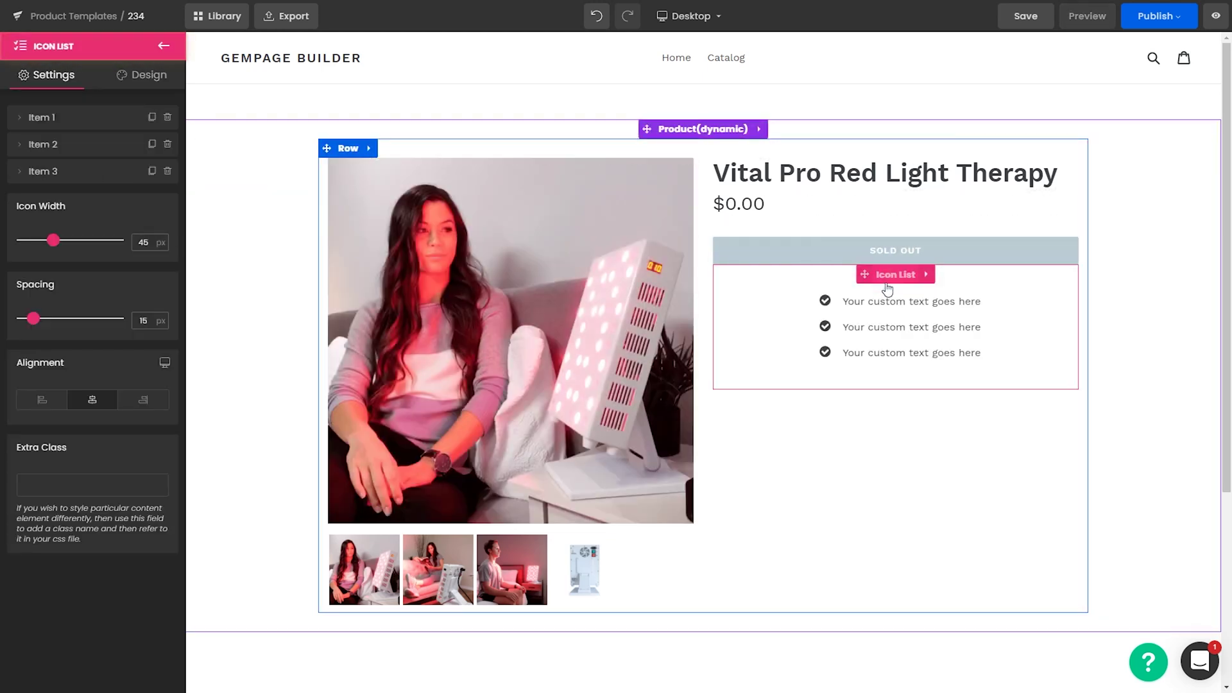
pyautogui.click(168, 143)
pyautogui.click(171, 145)
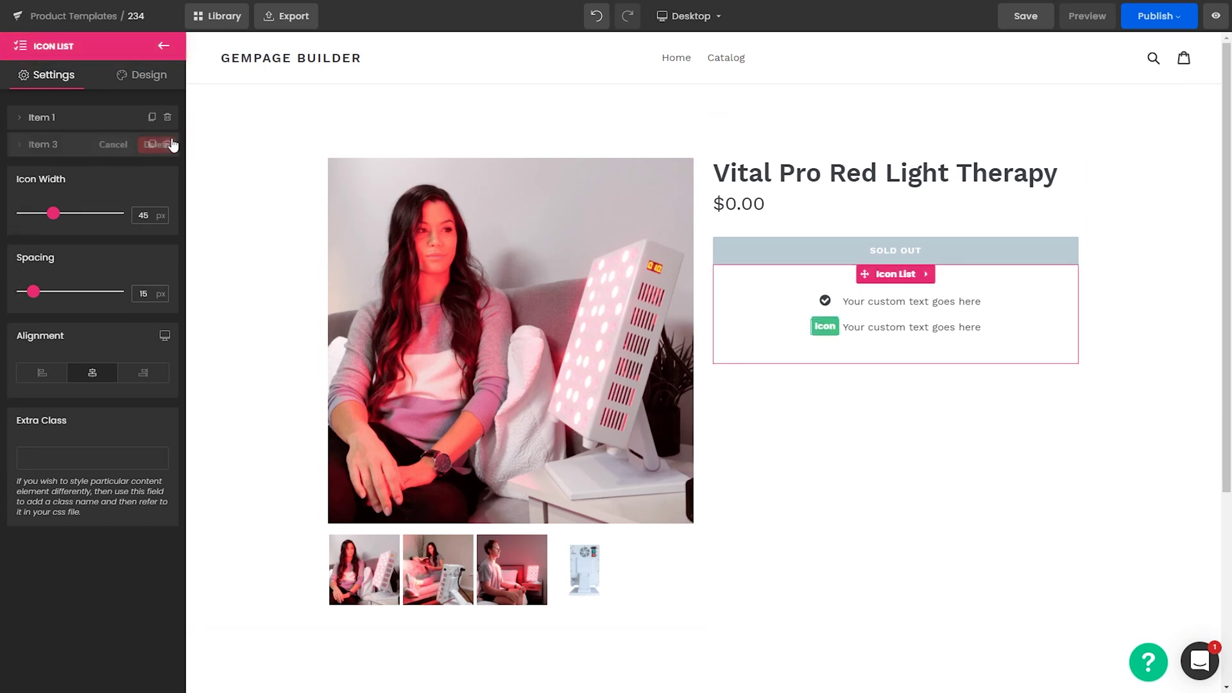
pyautogui.click(171, 144)
pyautogui.click(40, 350)
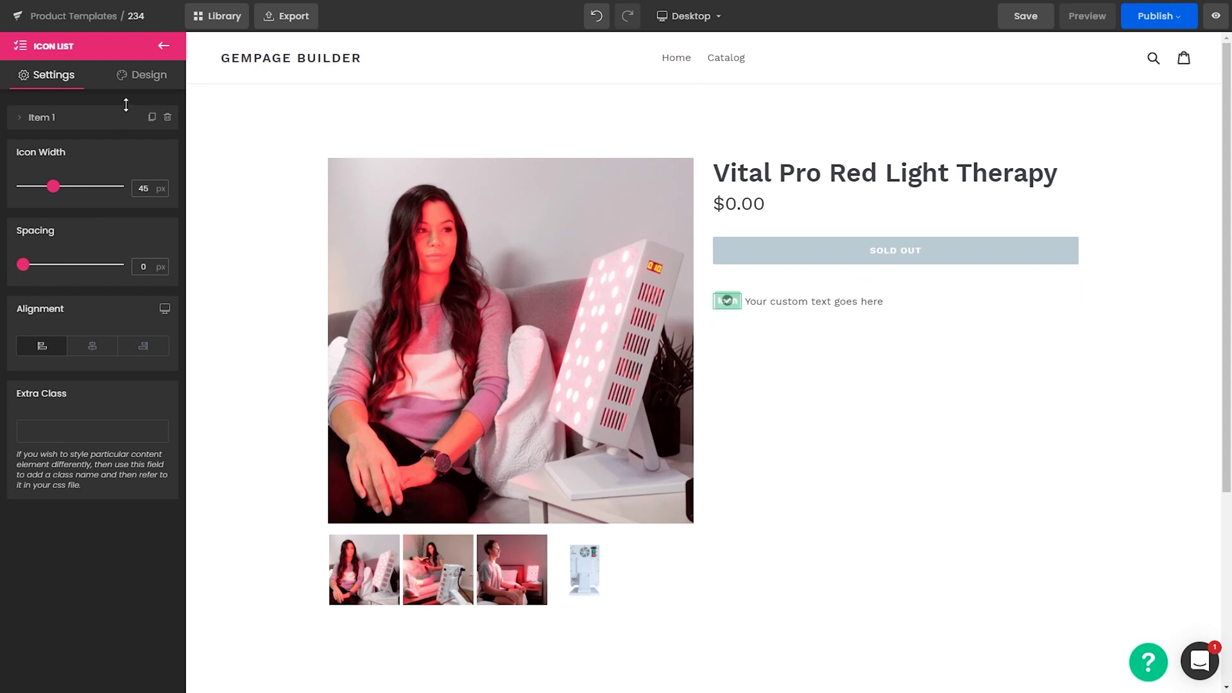
# Reduce the icon list's top padding to 15 px with zero spacing
pyautogui.click(141, 75)
pyautogui.moveTo(99, 313); pyautogui.dragTo(99, 309)
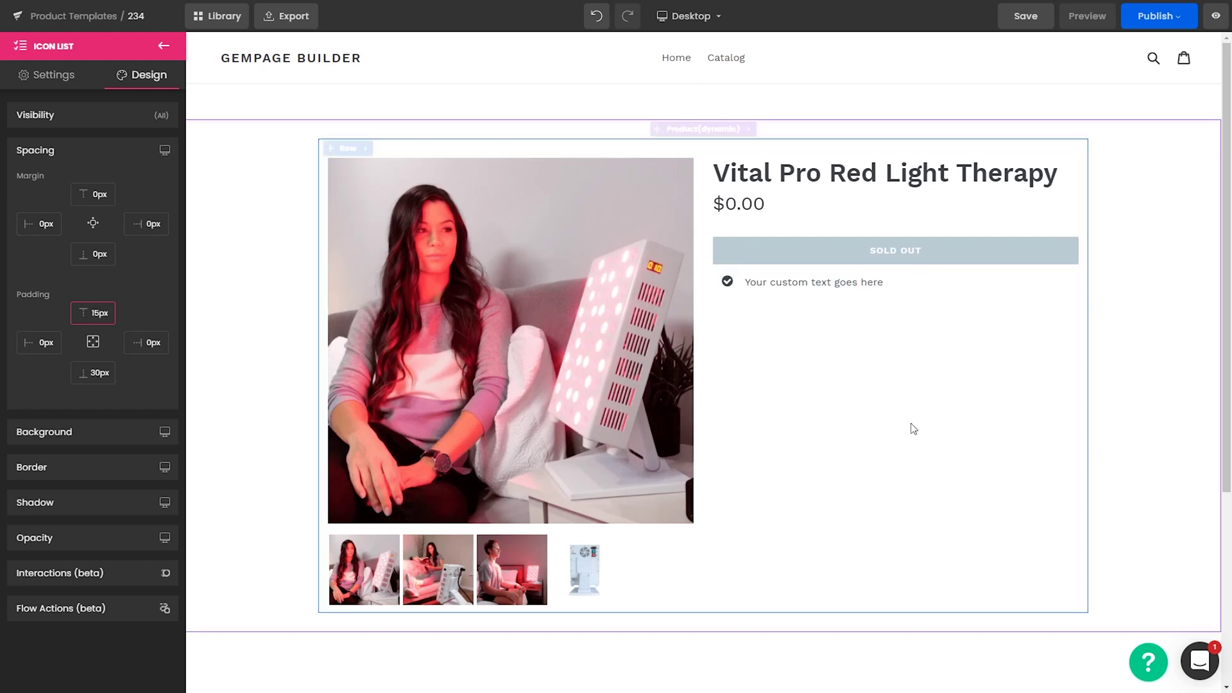
pyautogui.click(1148, 408)
pyautogui.click(888, 287)
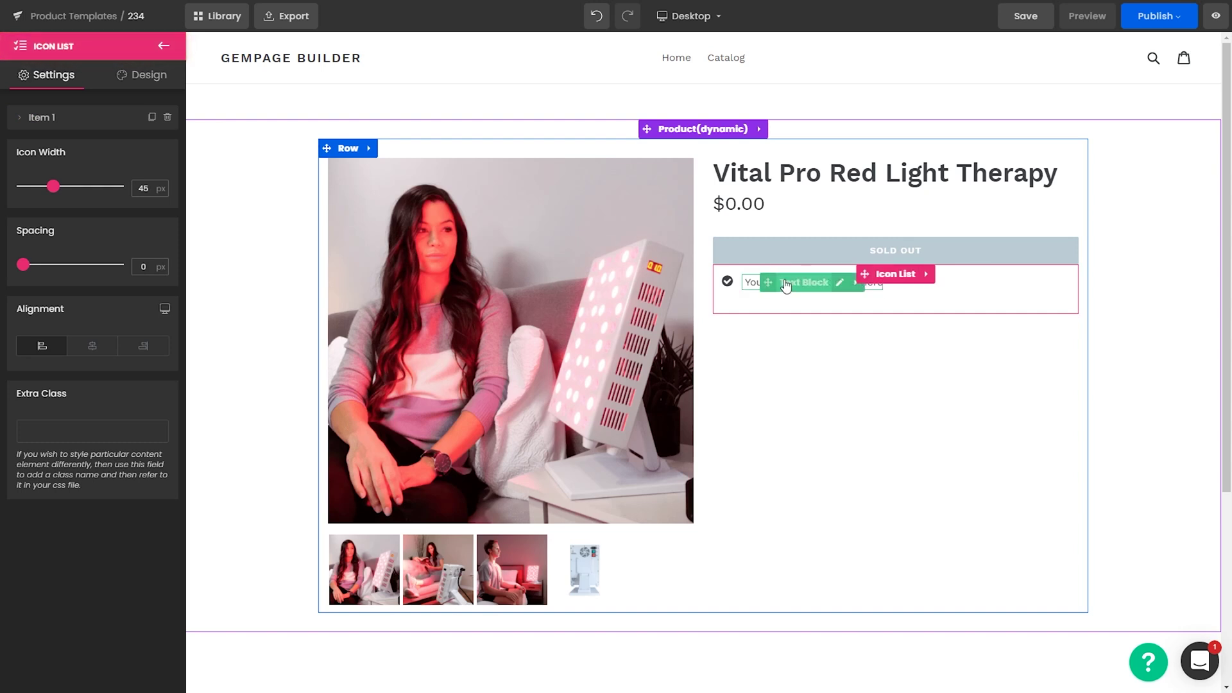
# Replace the list item's check mark with a lock icon
pyautogui.click(787, 286)
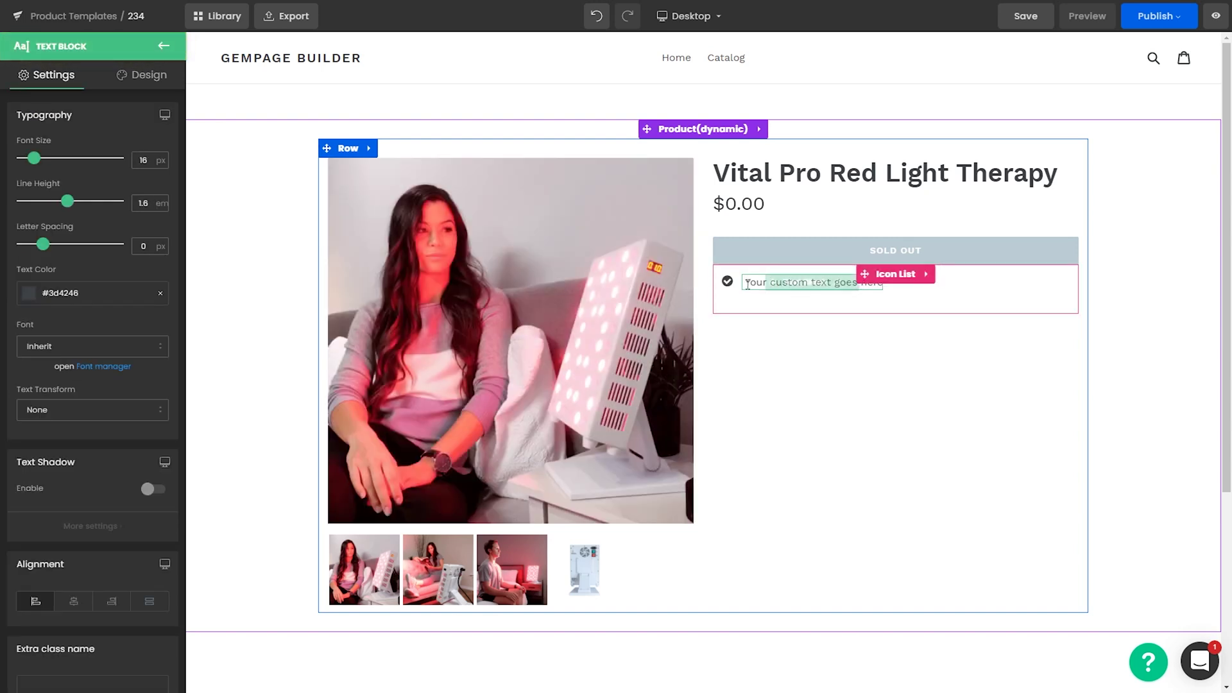
pyautogui.click(1129, 235)
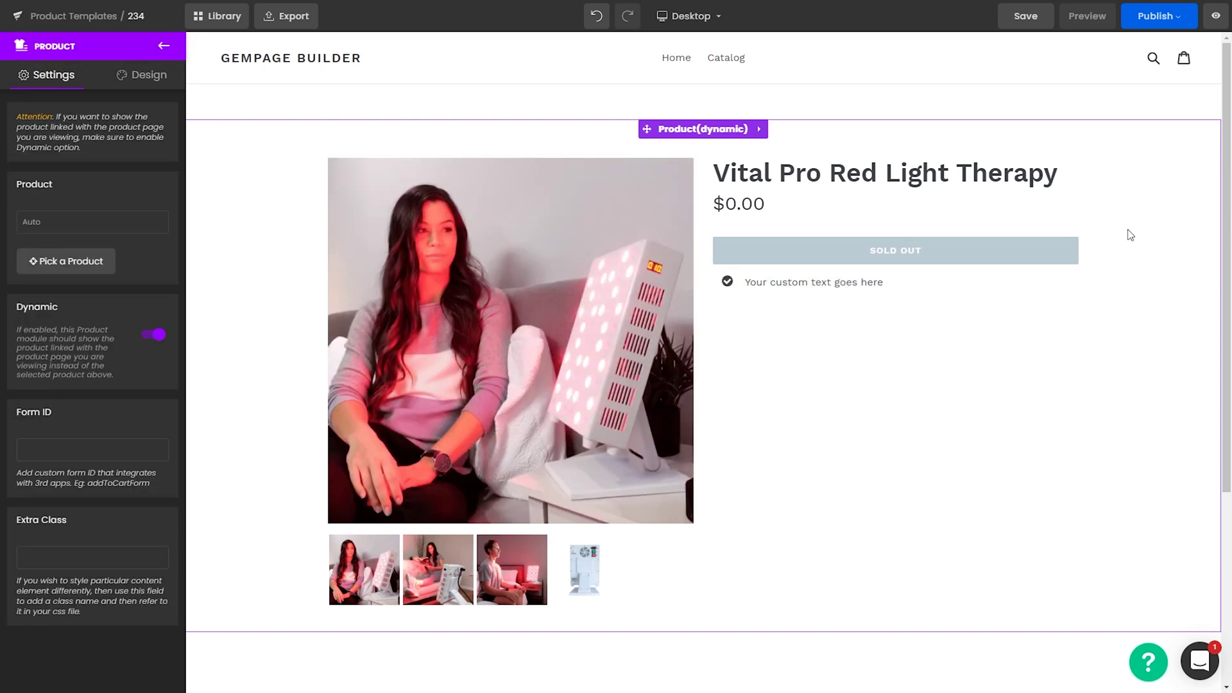
pyautogui.click(727, 282)
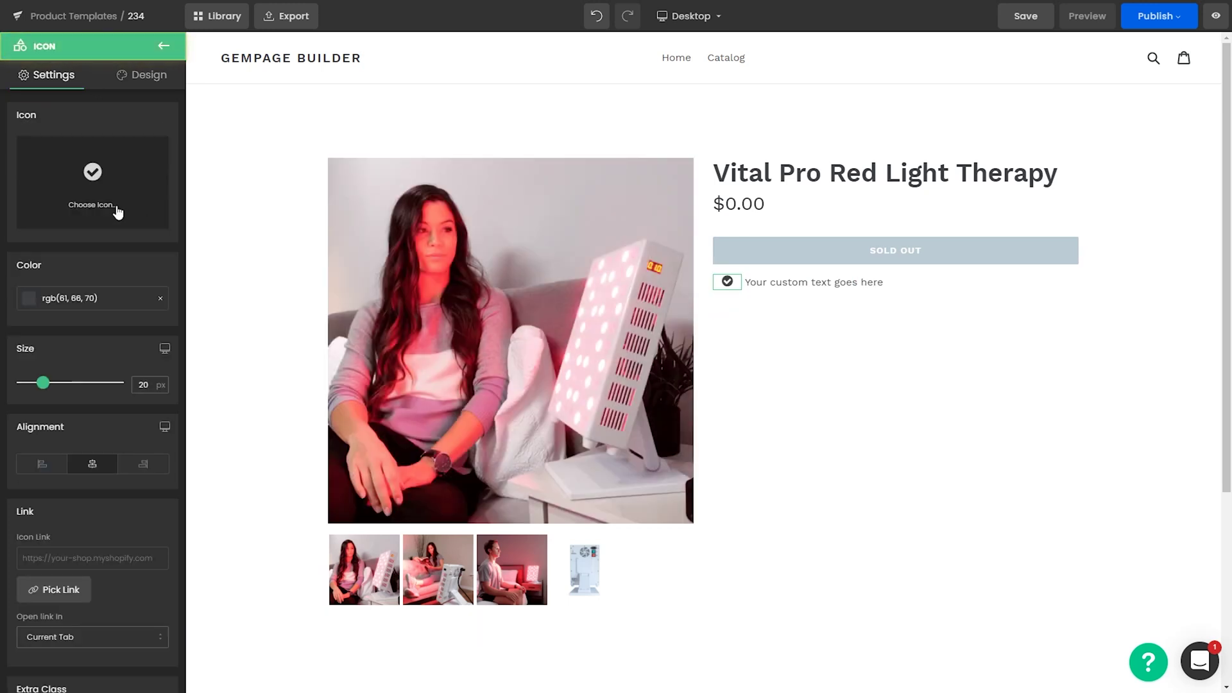
pyautogui.click(117, 211)
pyautogui.write('loc')
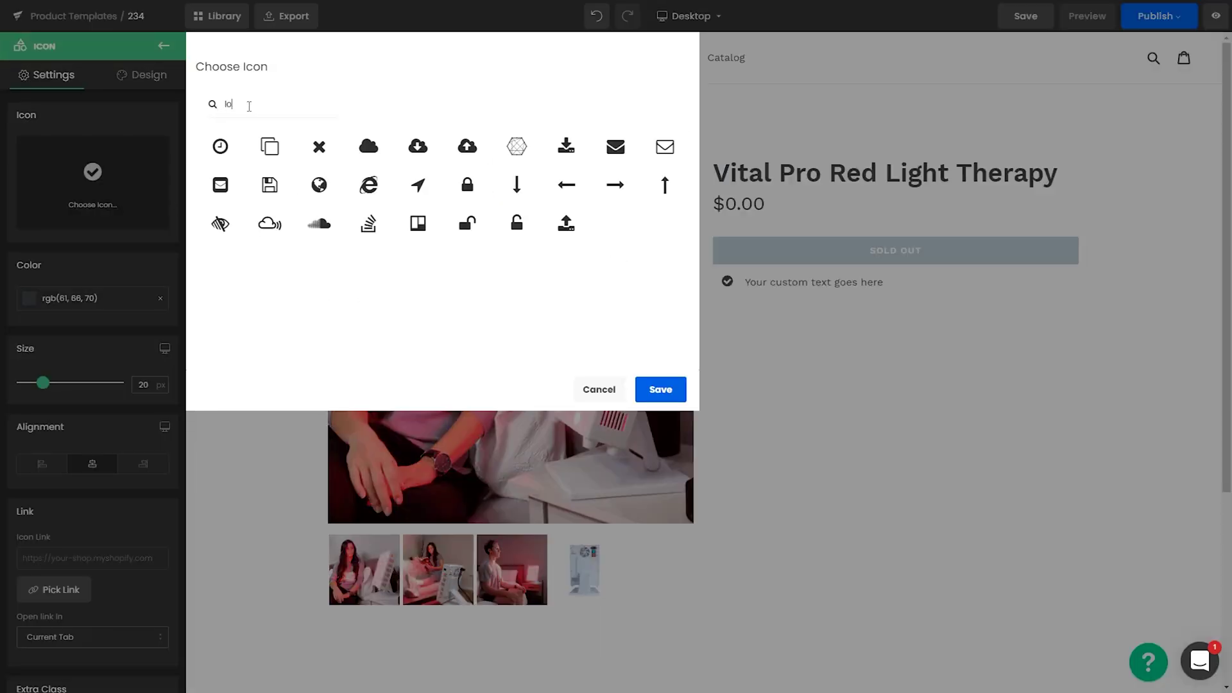
pyautogui.click(319, 146)
pyautogui.click(661, 389)
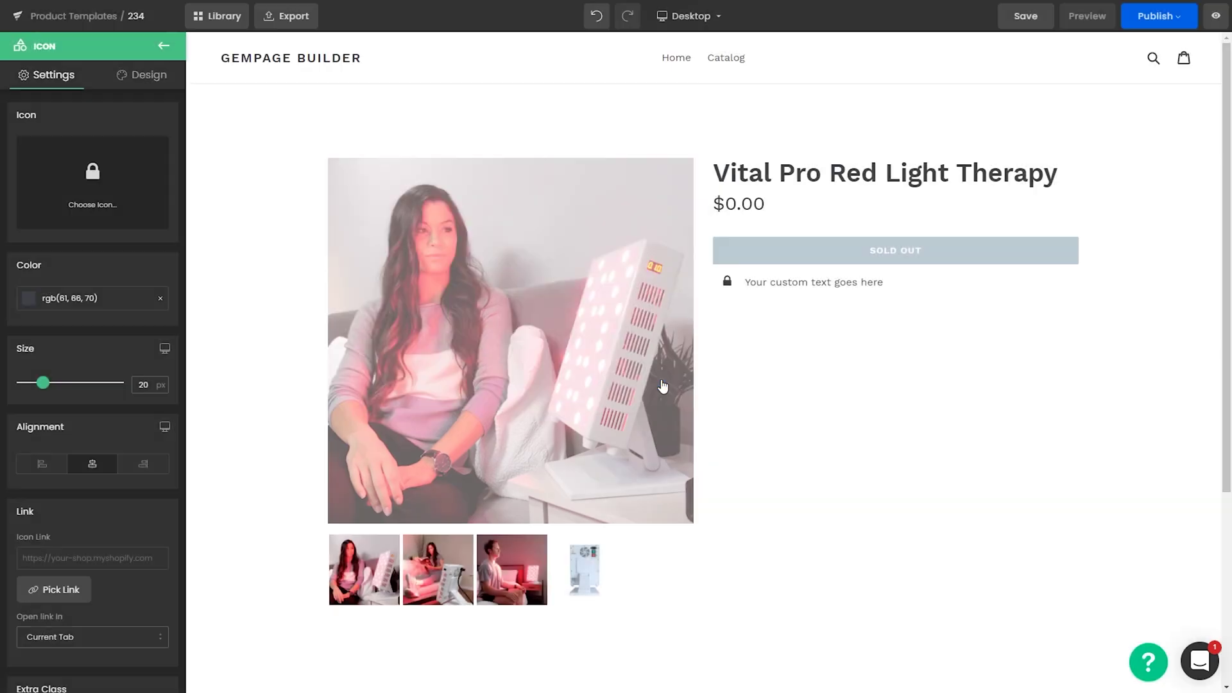
# Set the icon width to 20 px and change the item text to 'Secure Transactions'
pyautogui.click(894, 274)
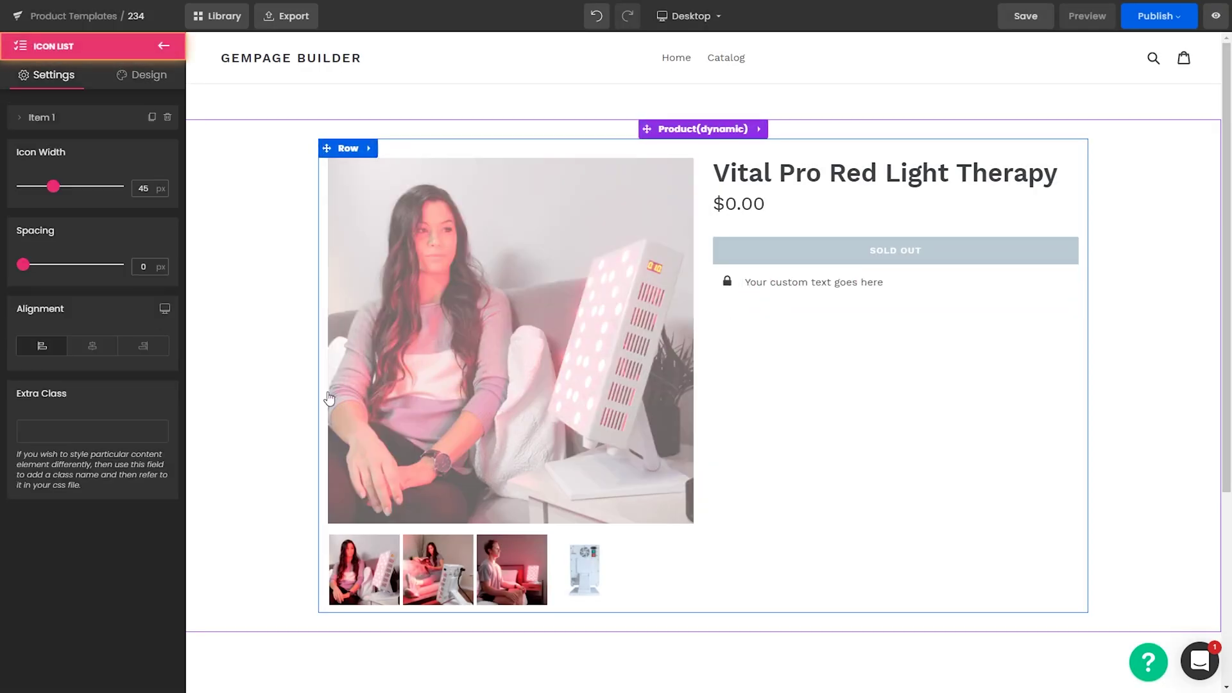
pyautogui.moveTo(51, 185); pyautogui.dragTo(35, 190)
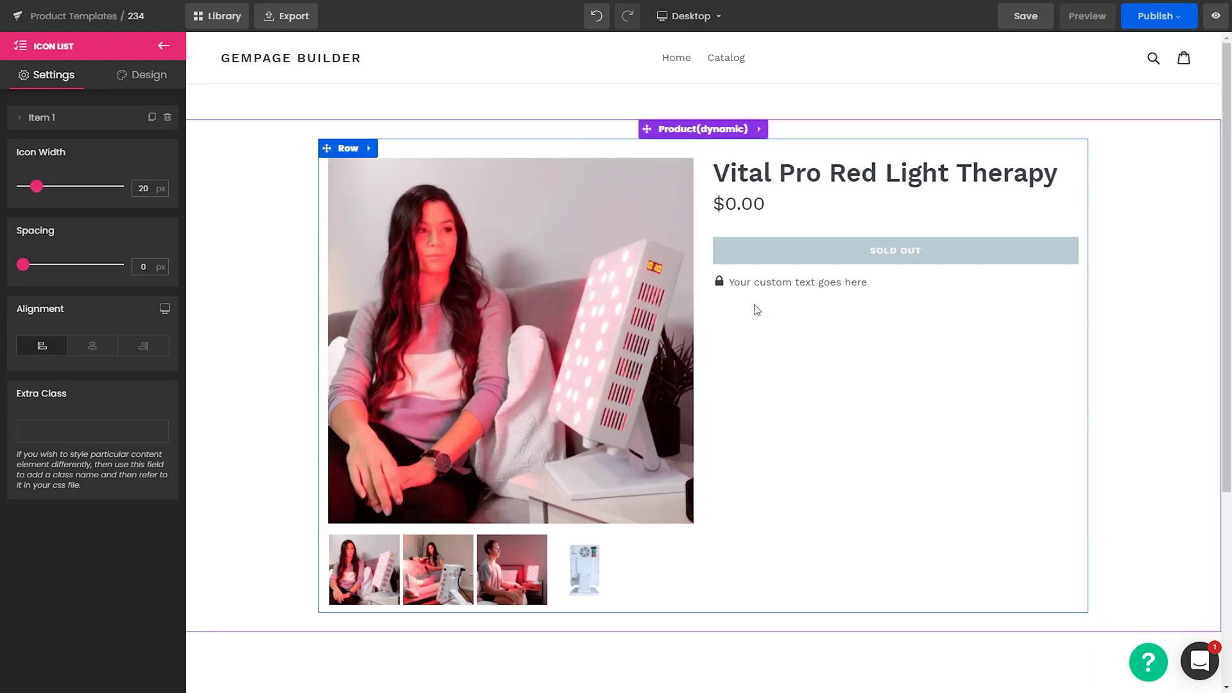
pyautogui.click(796, 283)
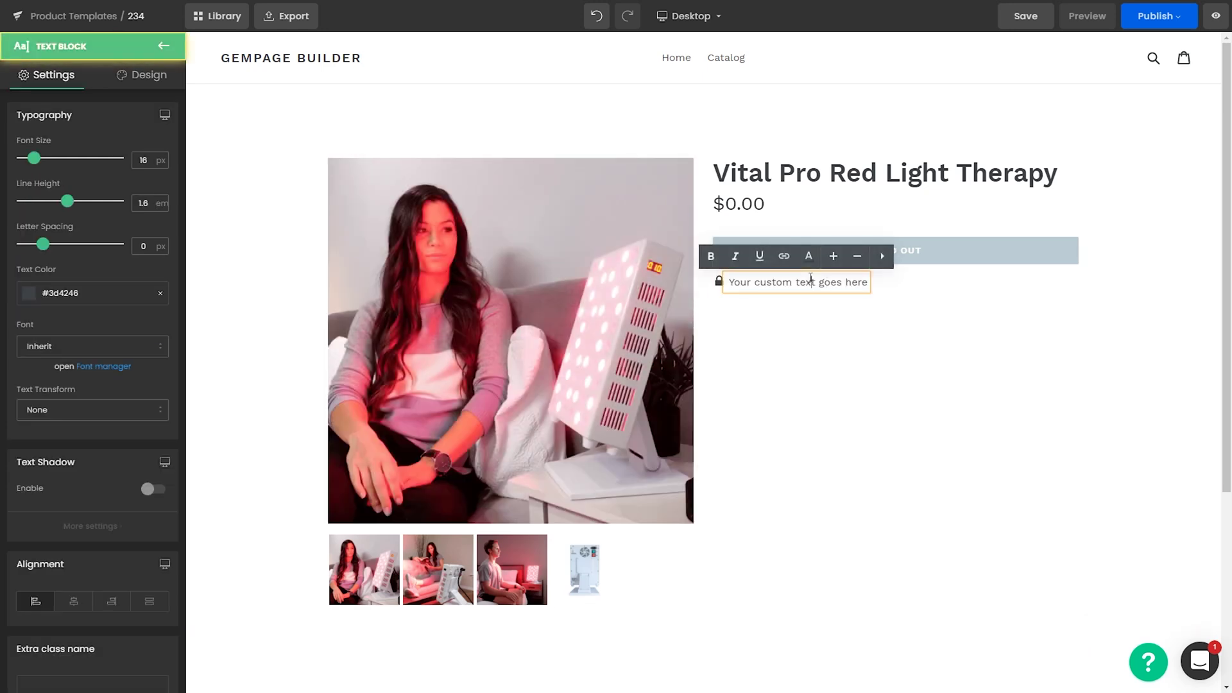
pyautogui.click(828, 302)
pyautogui.click(687, 16)
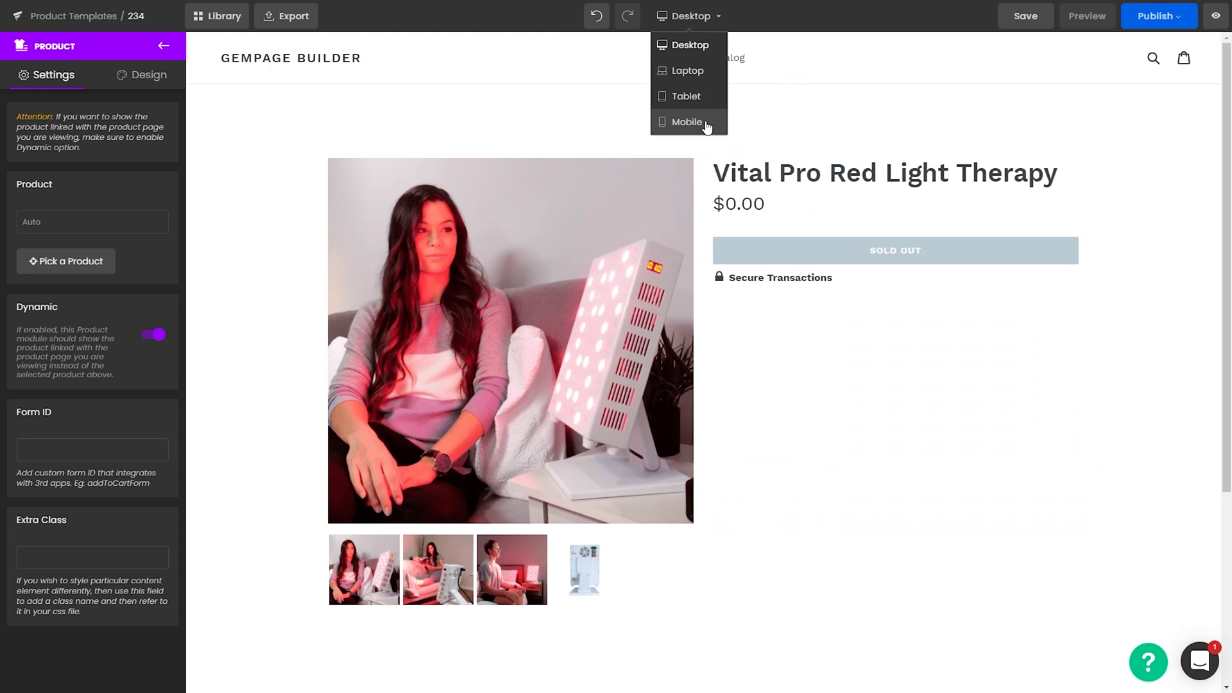
# In mobile view, colour the Secure Transactions text grey #a8a8a8
pyautogui.click(706, 124)
pyautogui.scroll(-3, 762, 518)
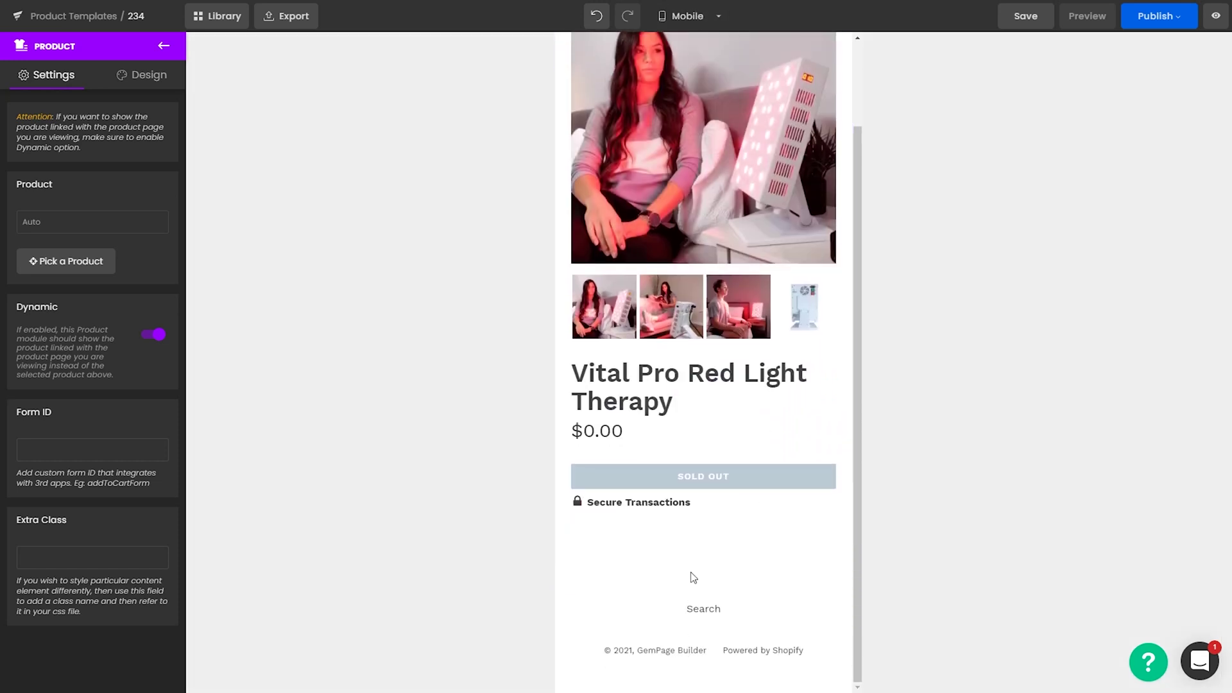
pyautogui.click(644, 504)
pyautogui.click(29, 296)
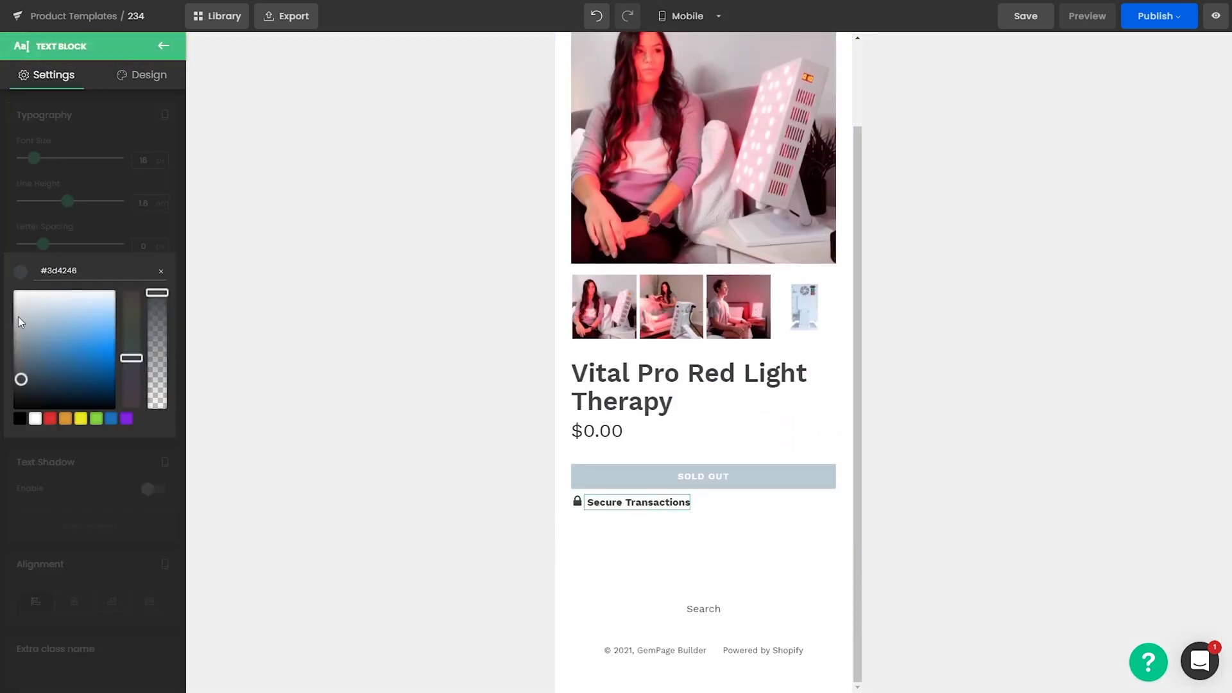
pyautogui.moveTo(20, 383); pyautogui.dragTo(8, 340)
pyautogui.click(459, 498)
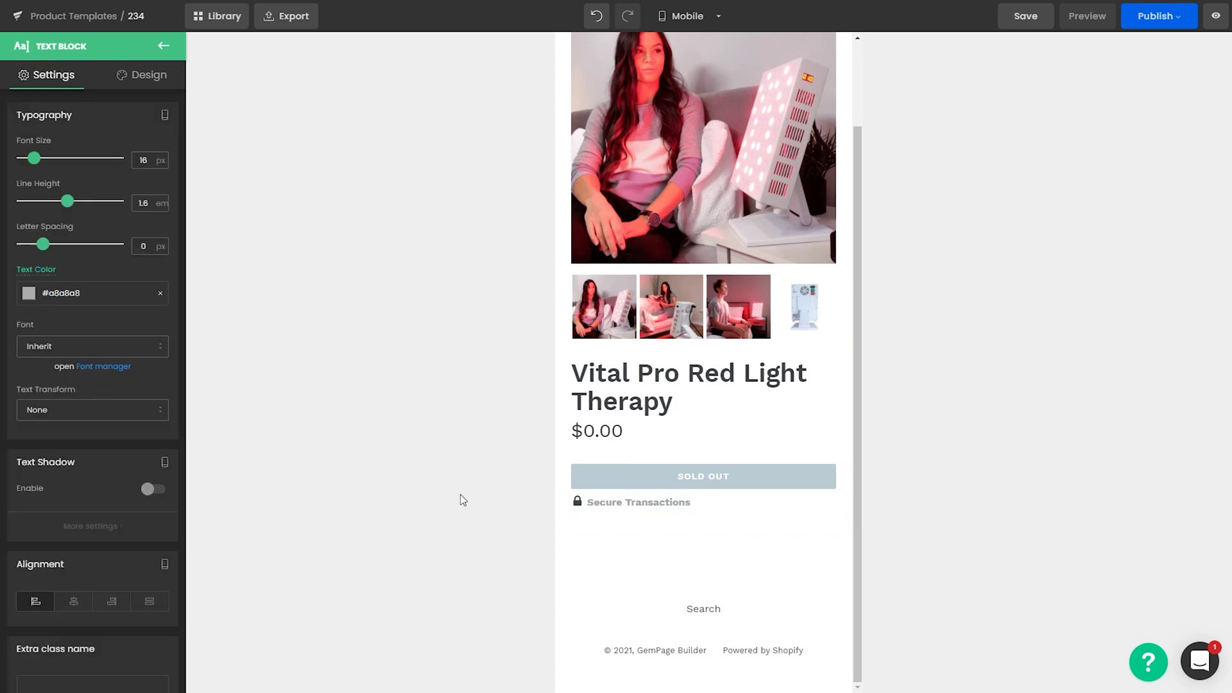
# Apply the same #a8a8a8 grey to the lock icon
pyautogui.click(577, 501)
pyautogui.click(110, 290)
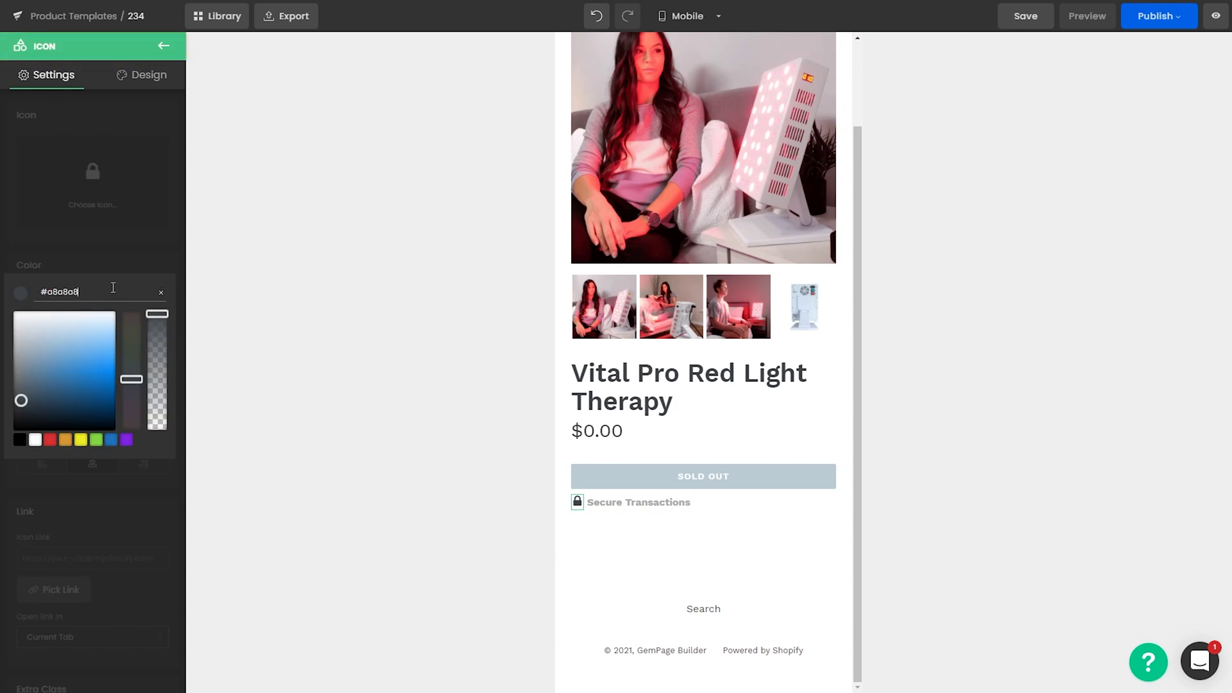
pyautogui.click(433, 402)
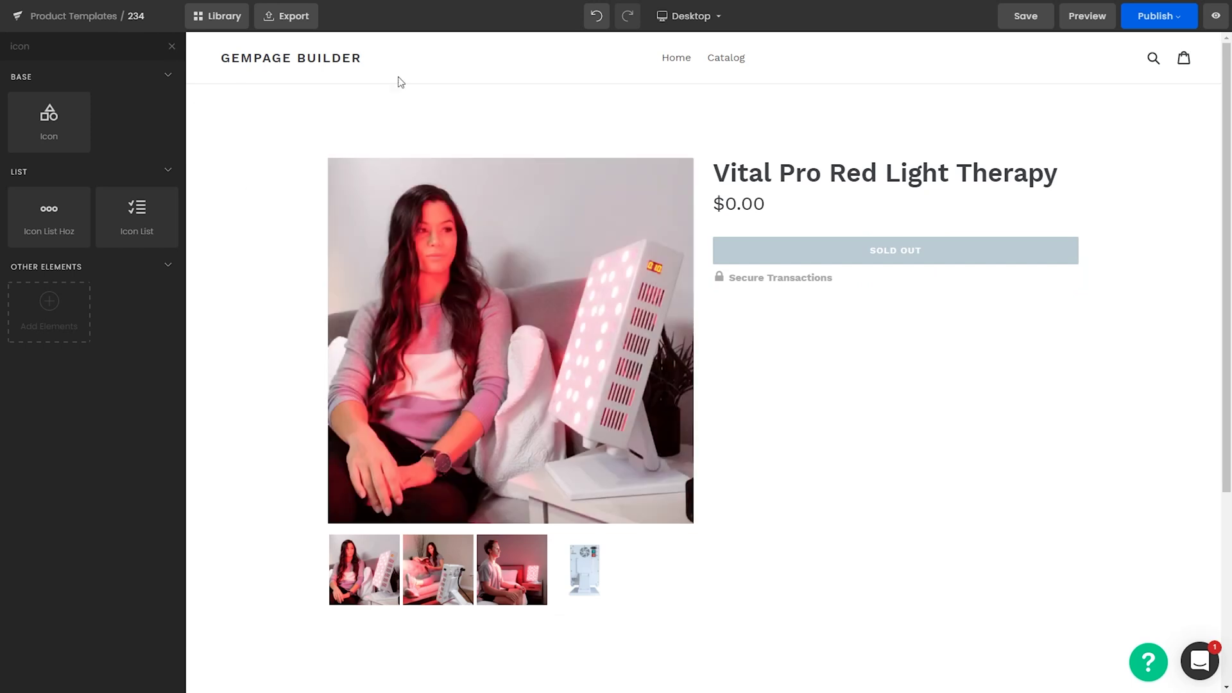
pyautogui.click(168, 48)
# Find the Accordion element via 'acc' and place it below the Secure Transactions line
pyautogui.click(77, 47)
pyautogui.write('acc')
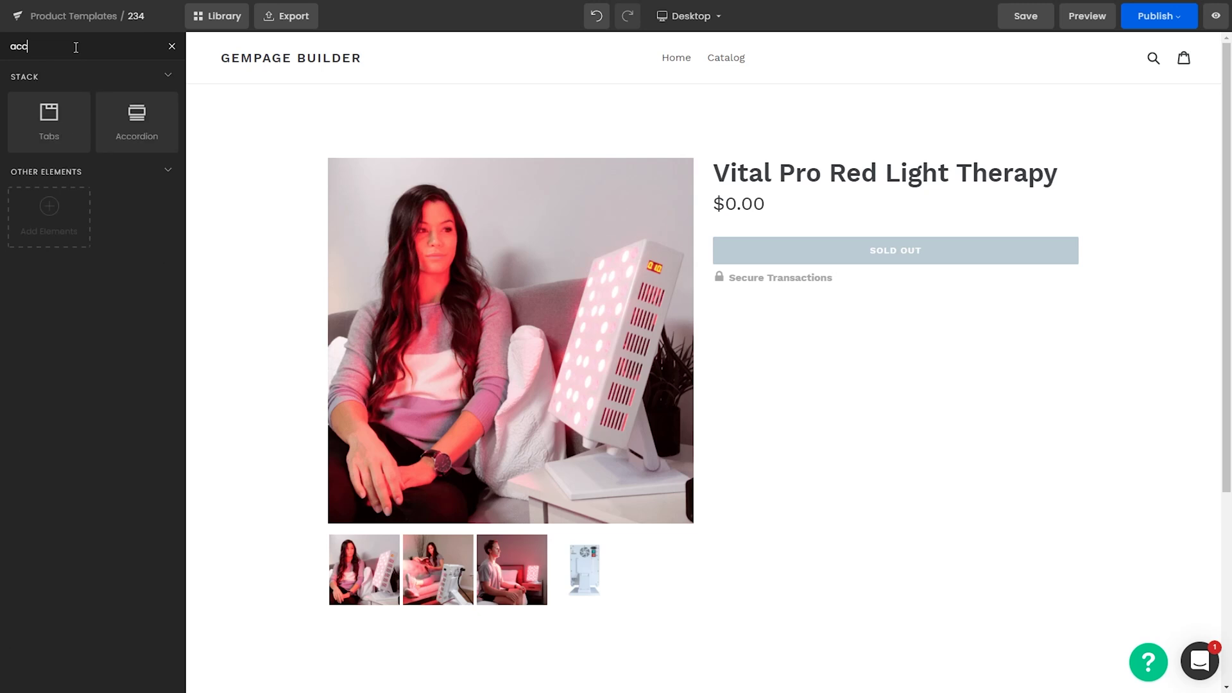
pyautogui.moveTo(137, 120); pyautogui.dragTo(796, 336)
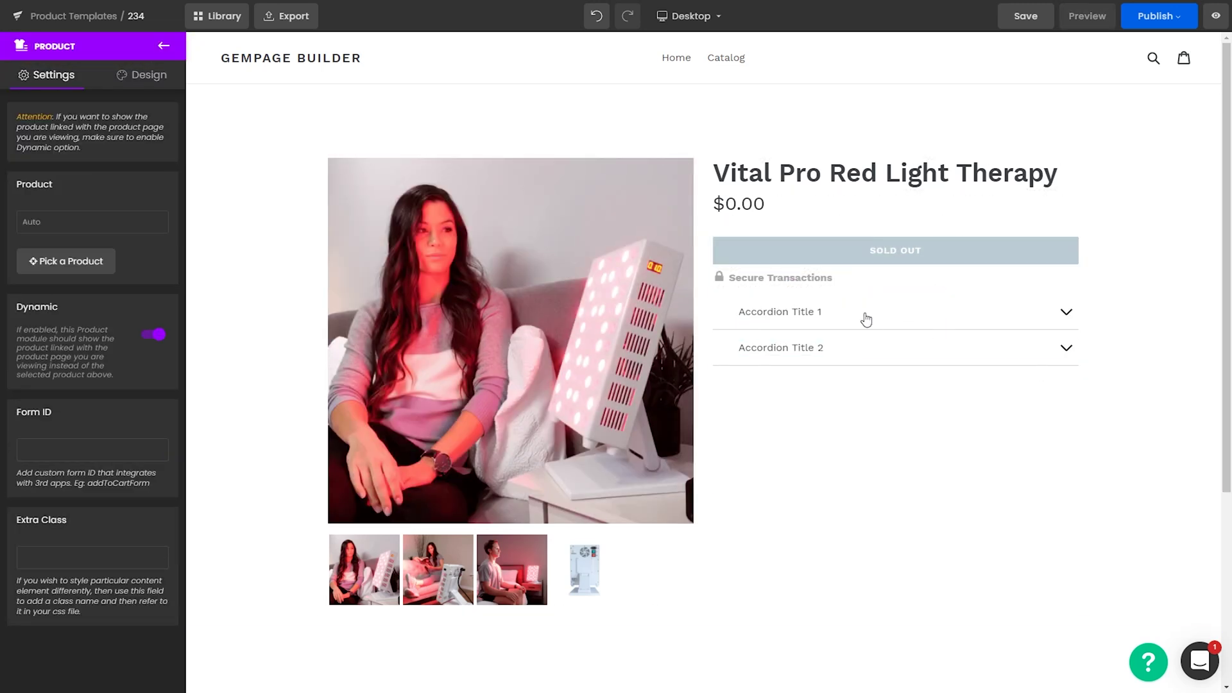
pyautogui.click(888, 308)
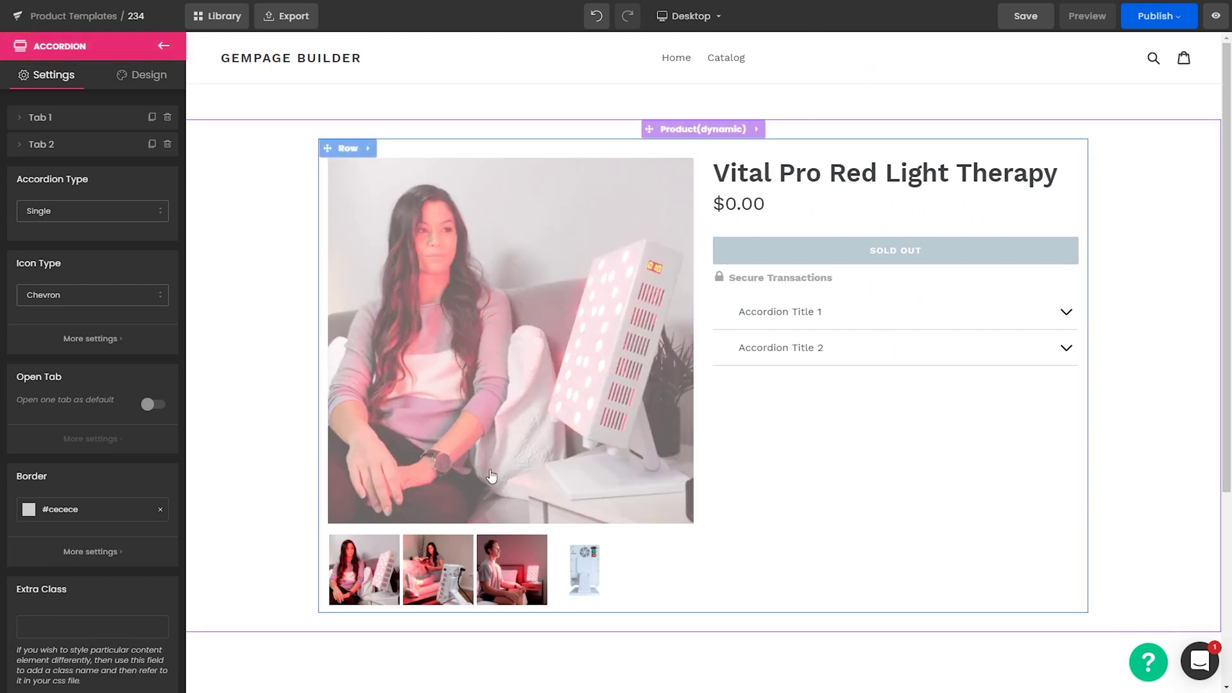
# Give the accordion a Solid border with colour #cecece
pyautogui.click(154, 78)
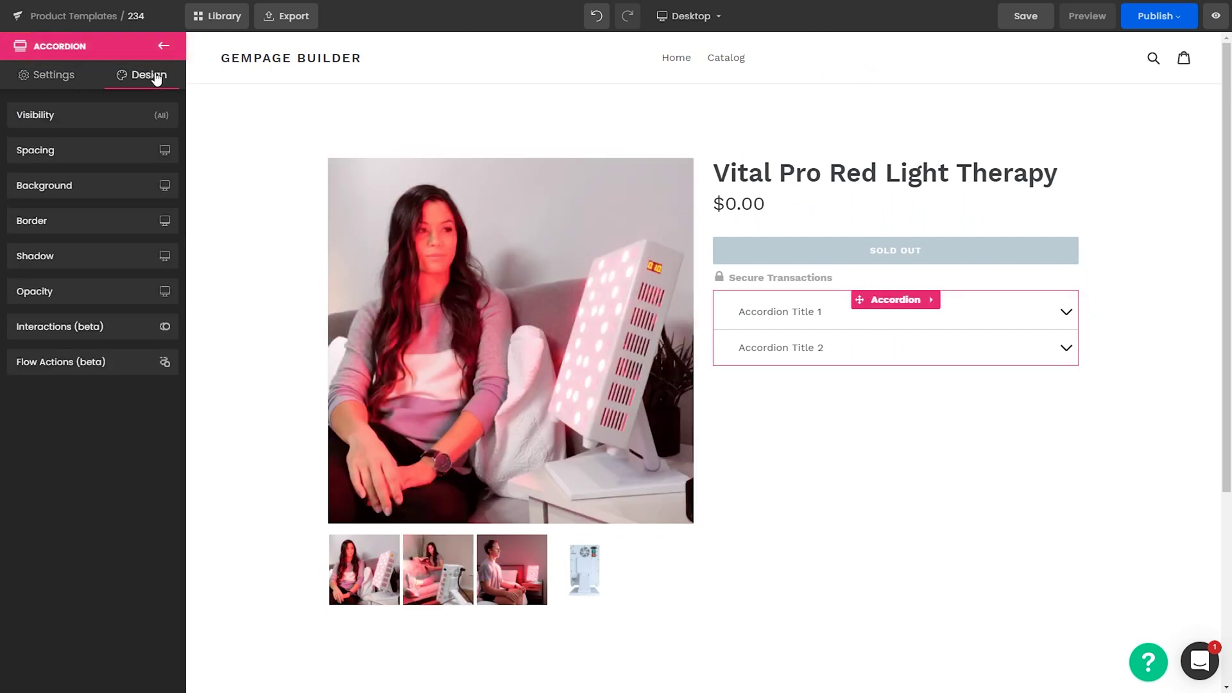
pyautogui.click(97, 226)
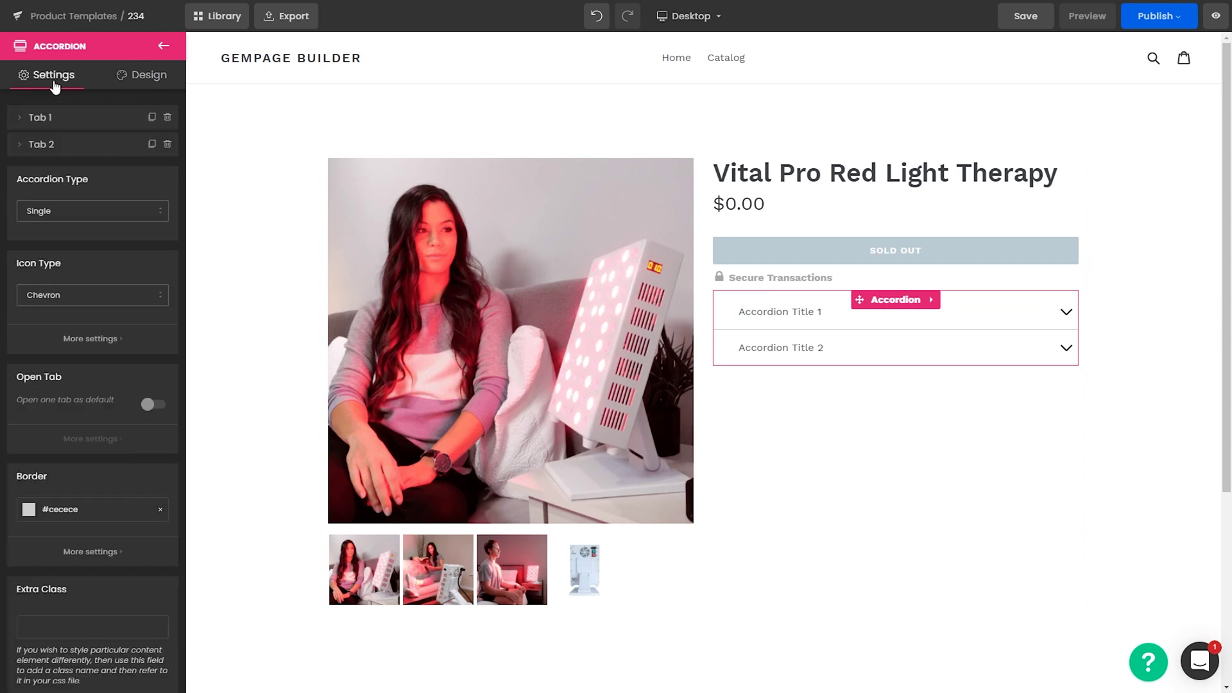
pyautogui.click(96, 505)
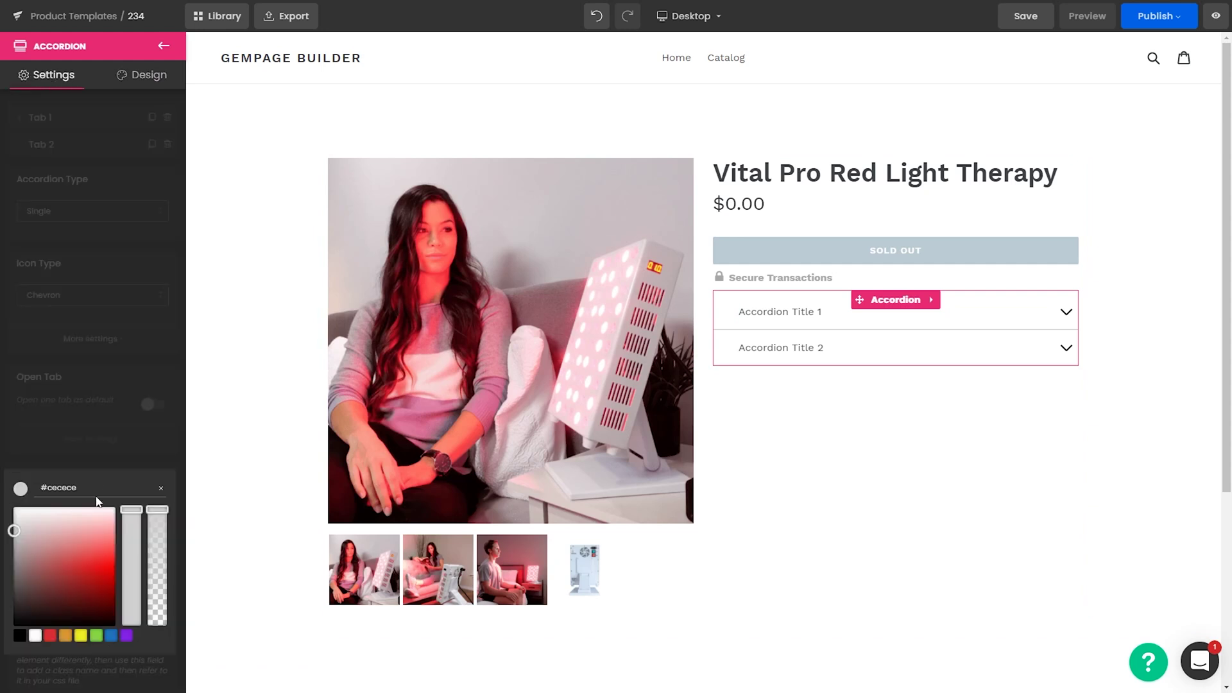
pyautogui.tripleClick(101, 485)
pyautogui.click(94, 460)
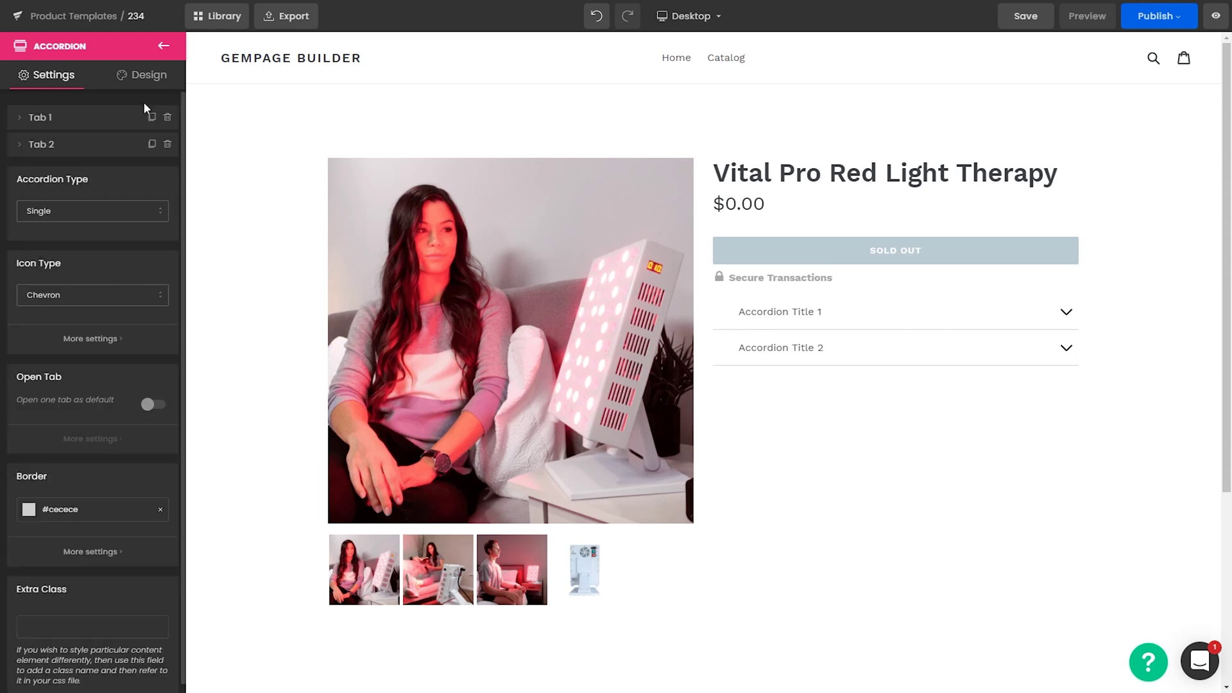
pyautogui.click(142, 74)
pyautogui.click(60, 221)
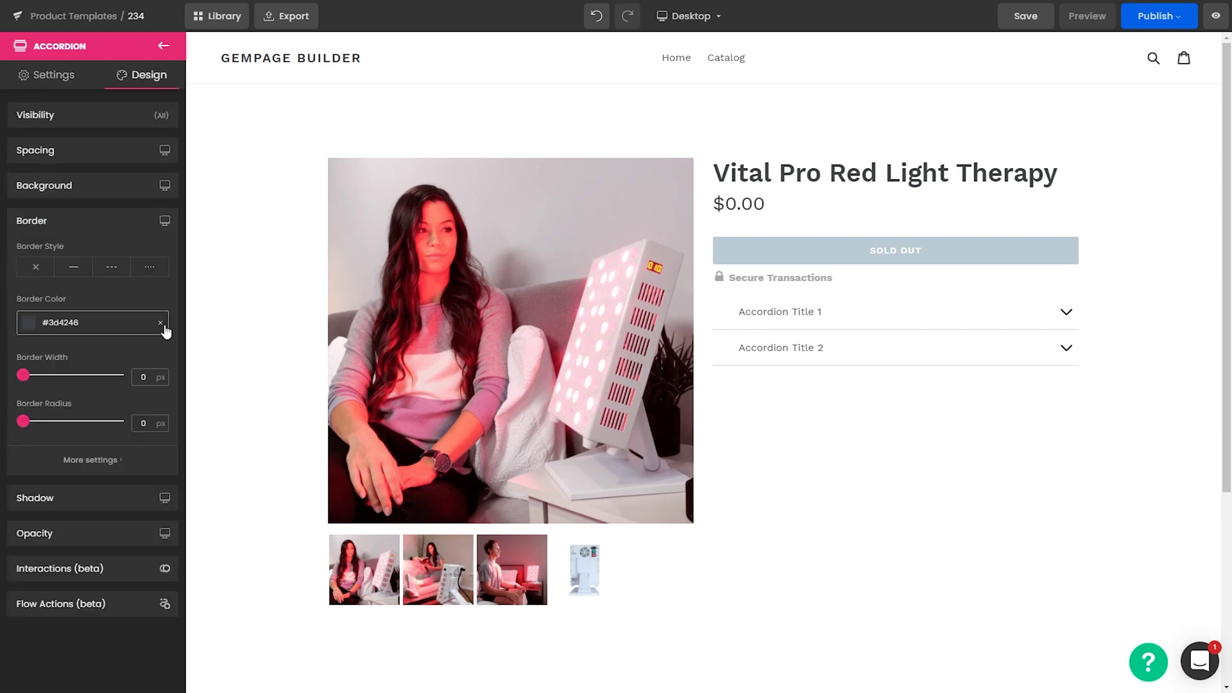
pyautogui.click(74, 270)
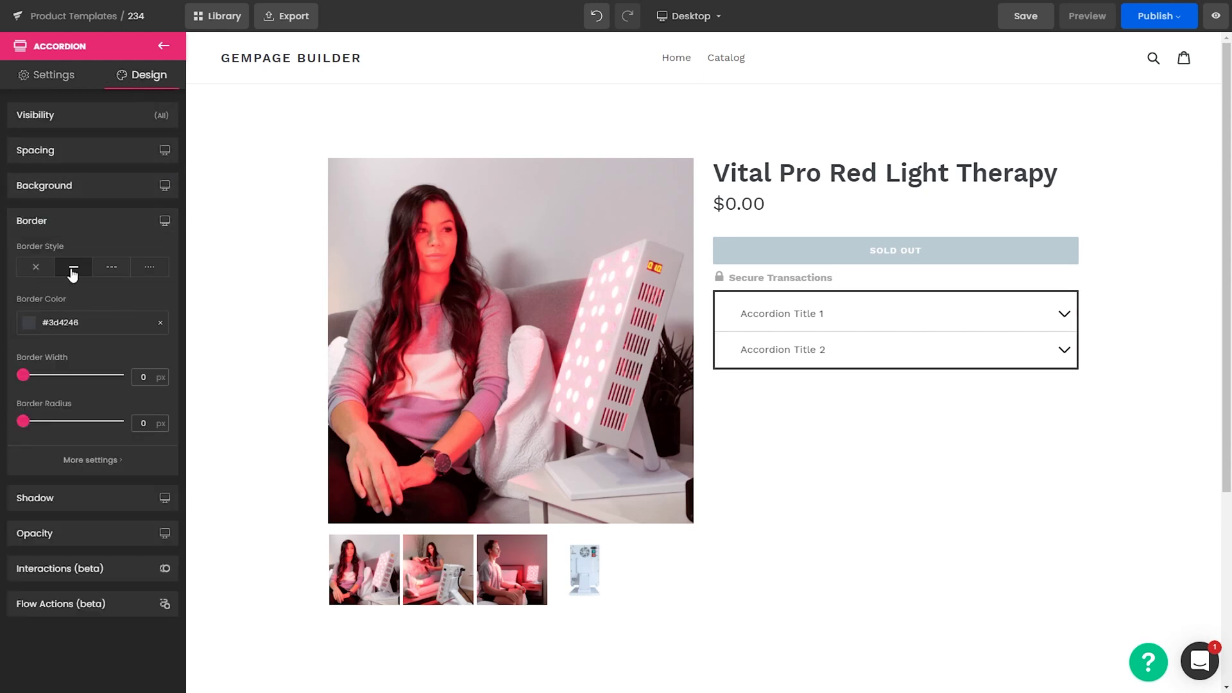
pyautogui.click(161, 322)
pyautogui.click(127, 322)
pyautogui.write('#cecece')
pyautogui.press('Return')
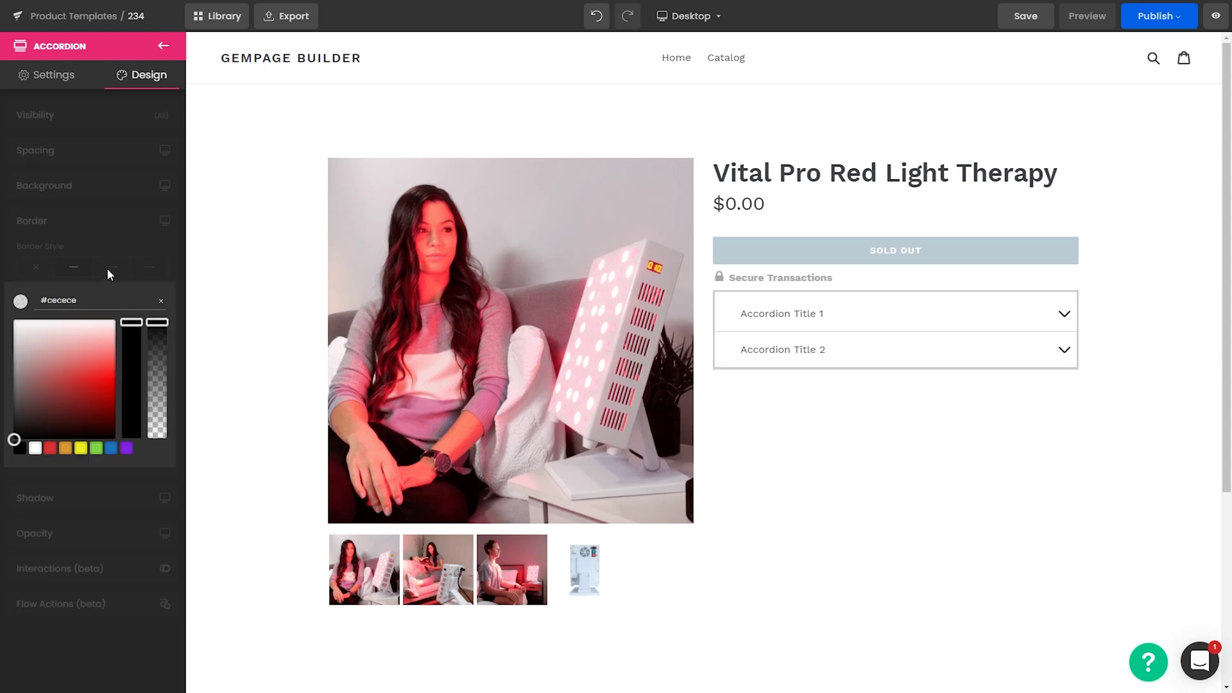
pyautogui.click(6, 279)
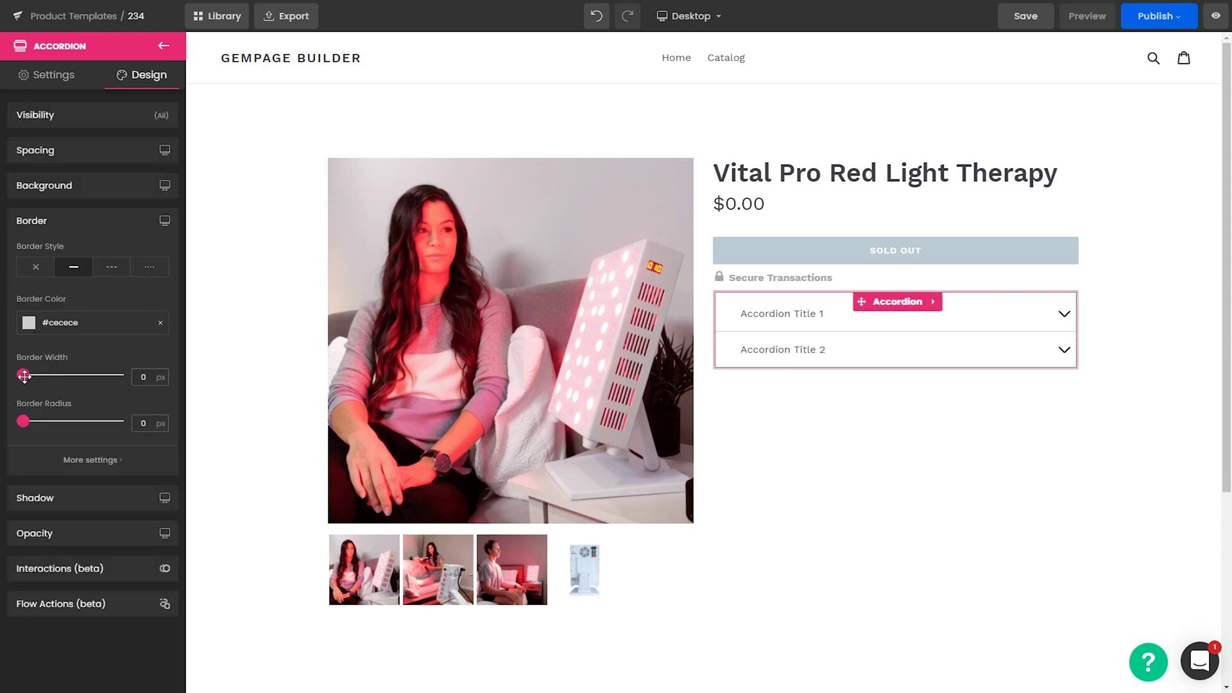
# Adjust the accordion's per-side border widths, leaving every side at 0 px
pyautogui.moveTo(23, 375); pyautogui.dragTo(6, 381)
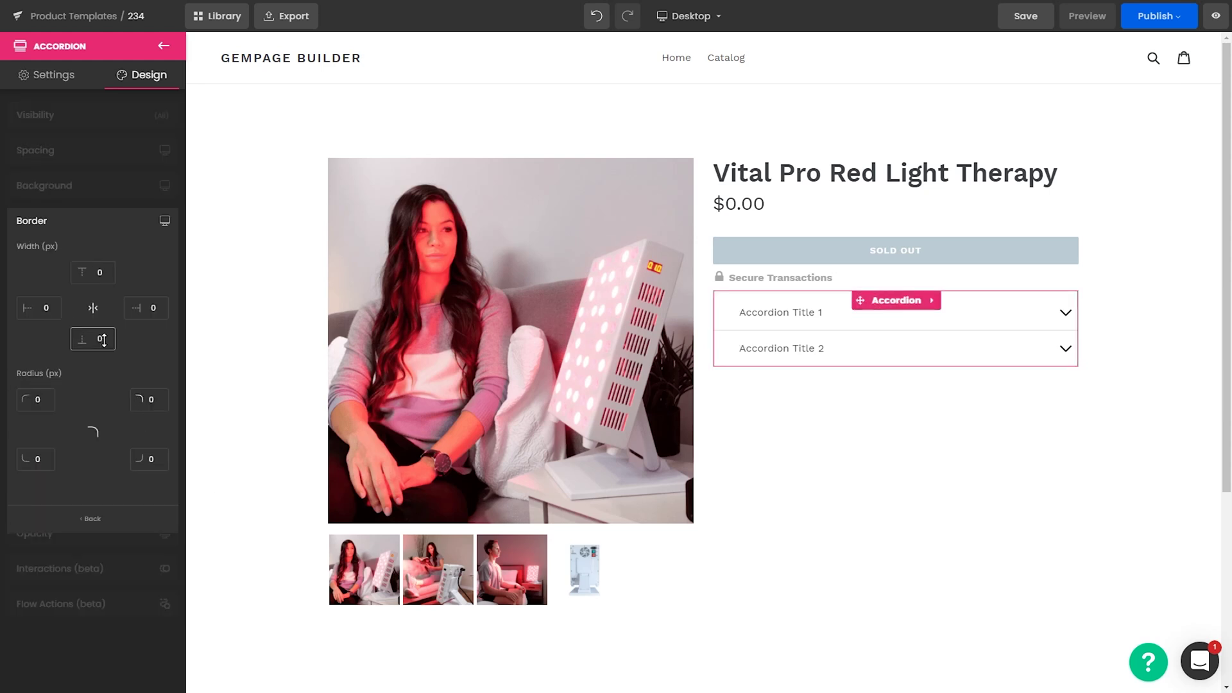
pyautogui.click(112, 520)
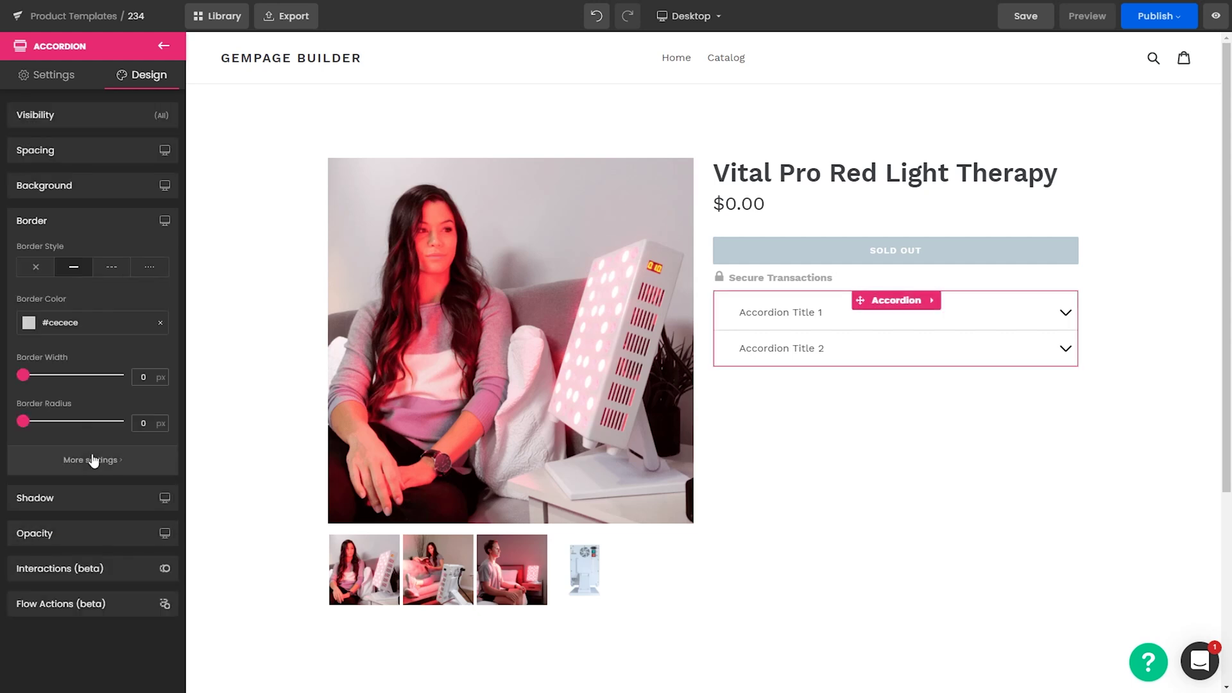
pyautogui.click(96, 460)
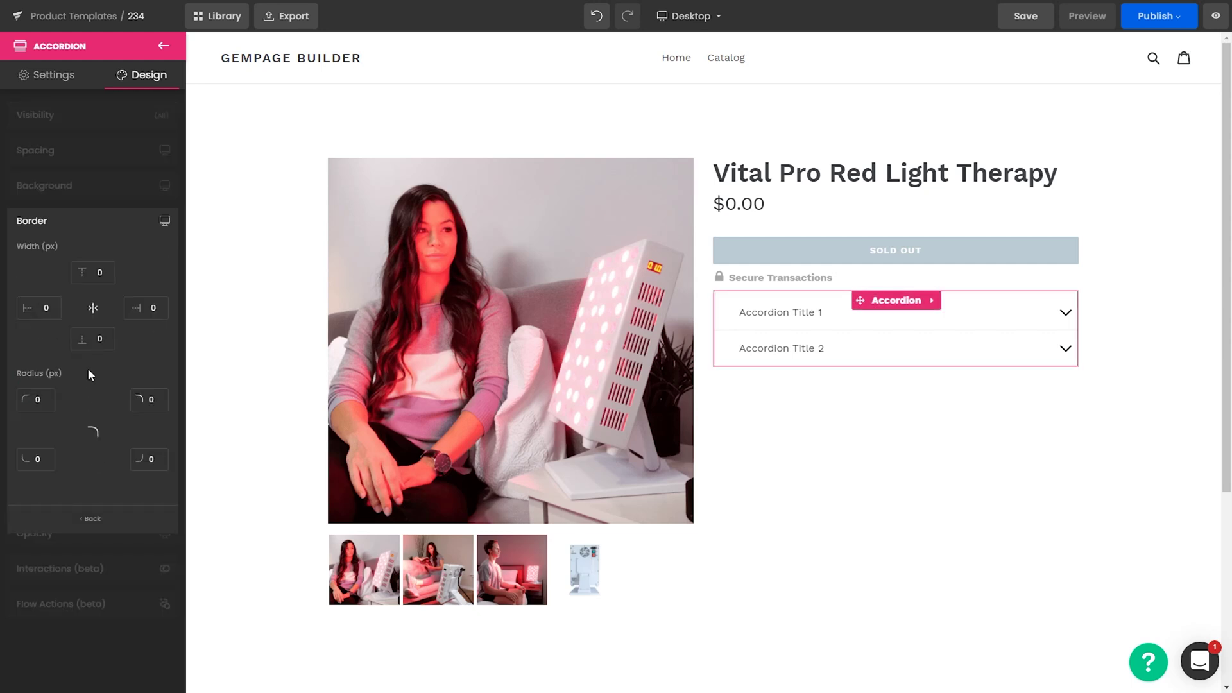
pyautogui.click(94, 338)
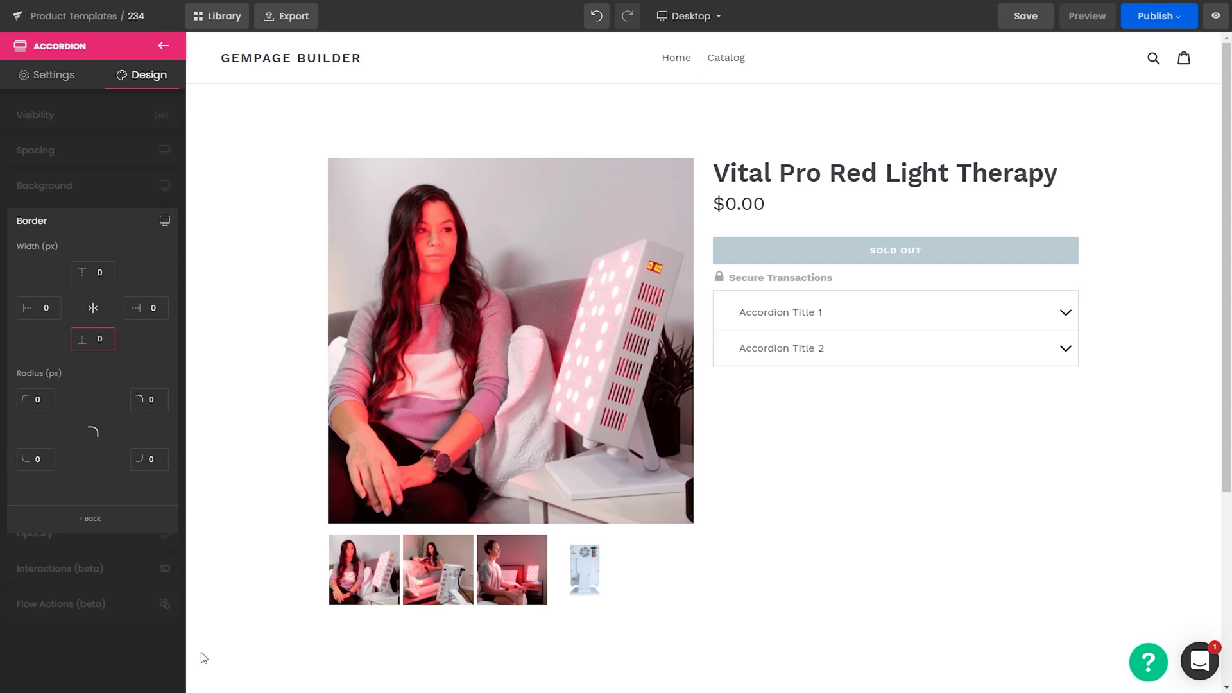
pyautogui.click(154, 517)
pyautogui.click(1157, 575)
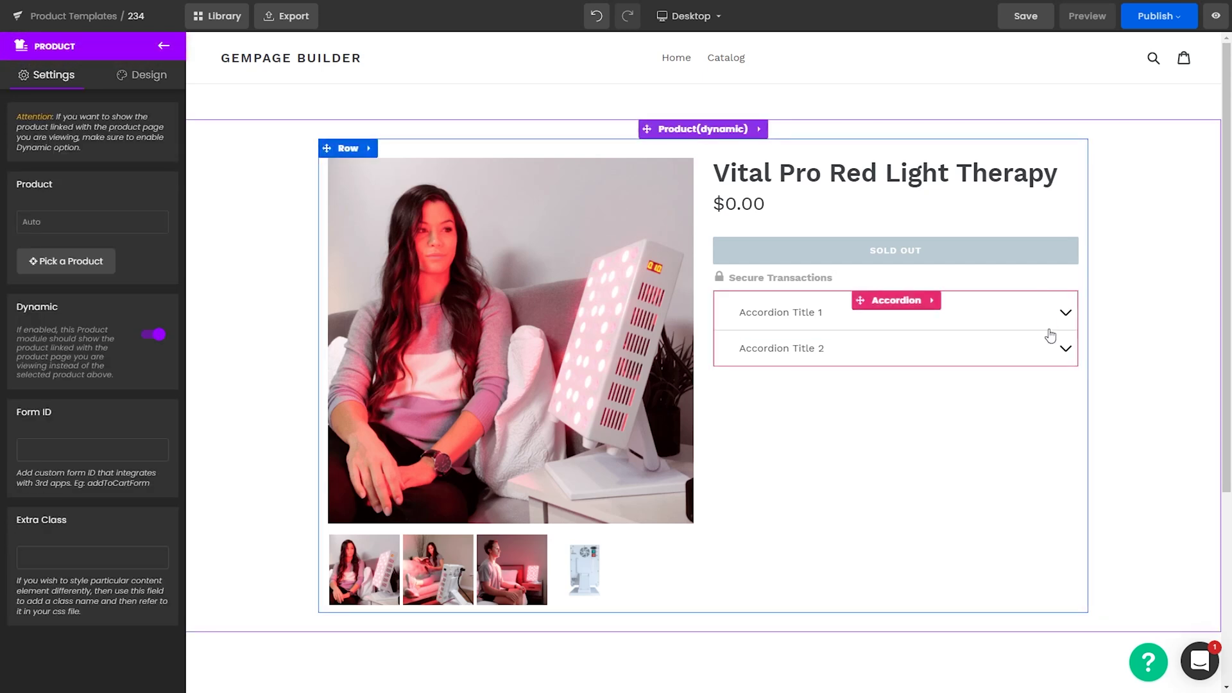
# Check the accordion and product section, preview the page at mobile width, then return to desktop
pyautogui.click(884, 350)
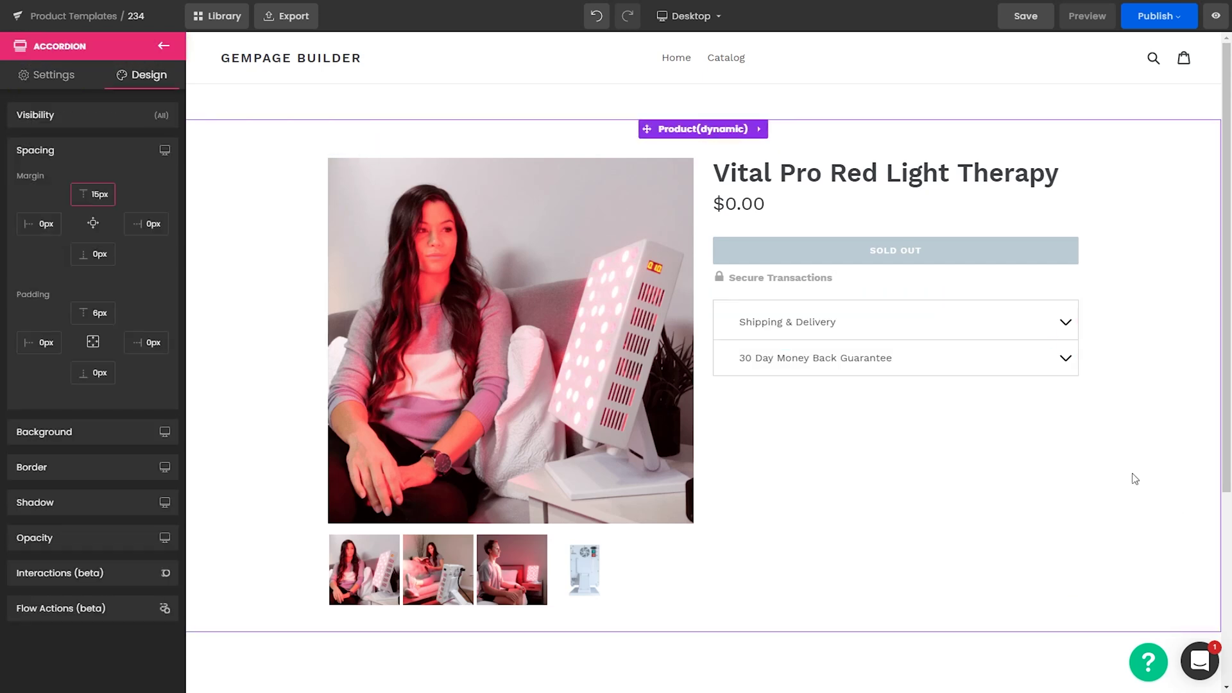
pyautogui.click(1125, 461)
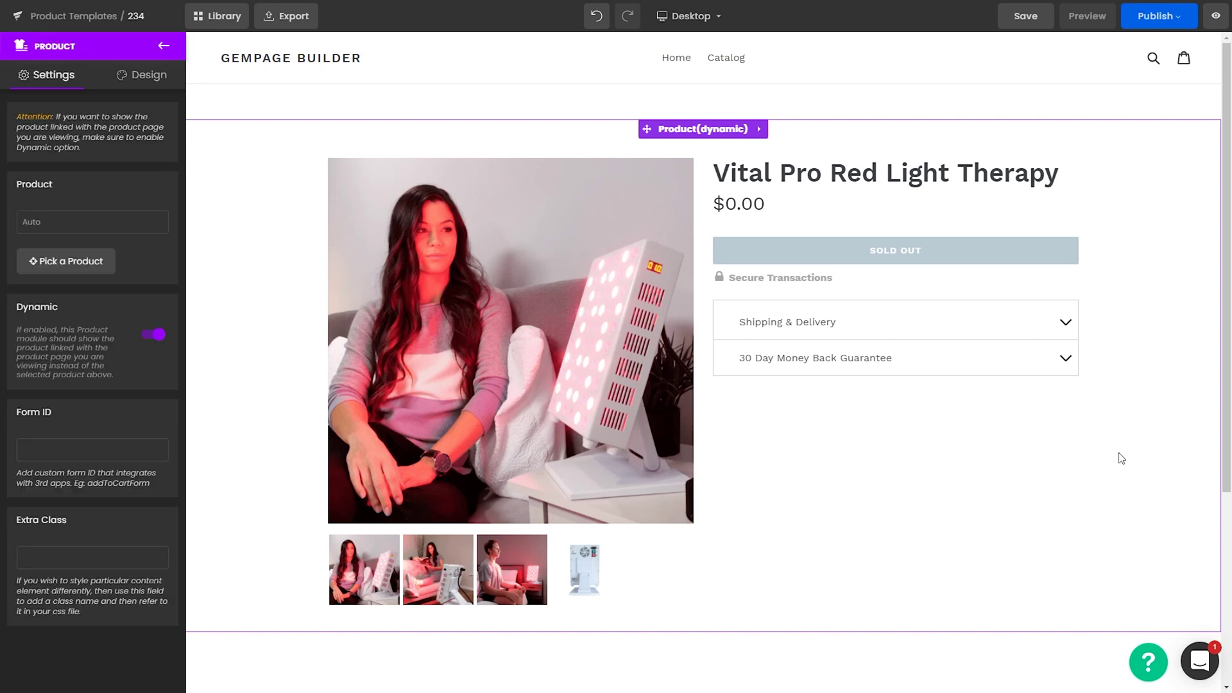
pyautogui.click(688, 18)
pyautogui.click(687, 122)
pyautogui.scroll(-5, 699, 170)
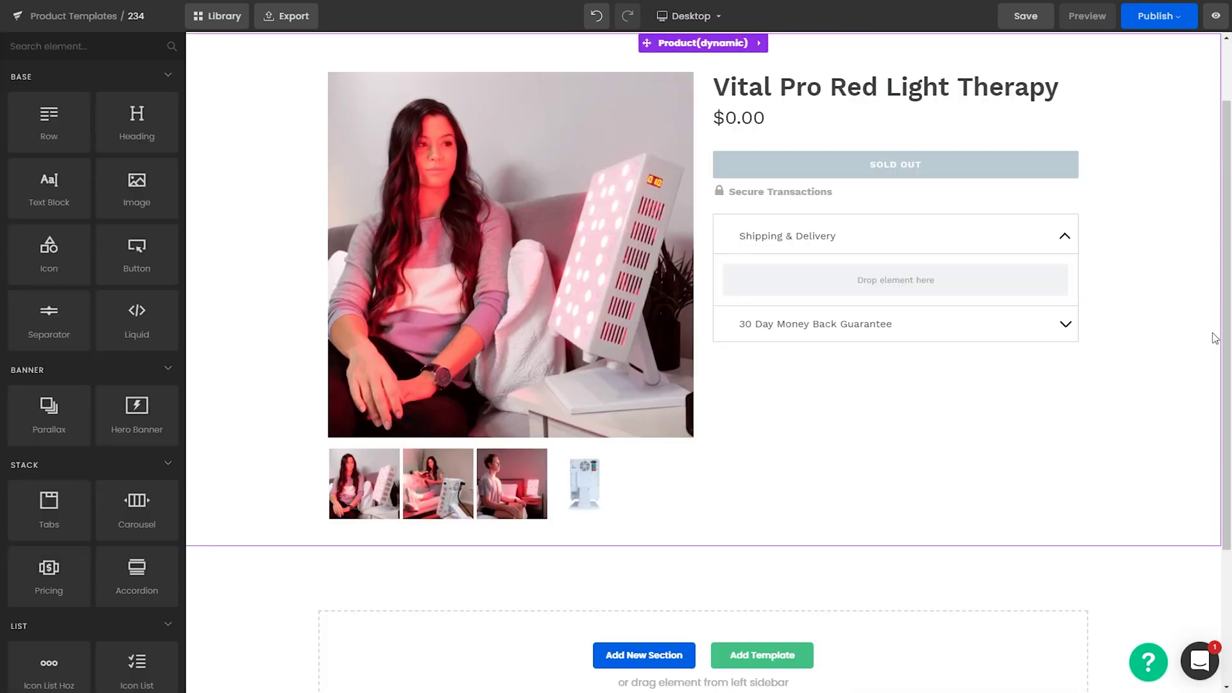
pyautogui.click(1185, 340)
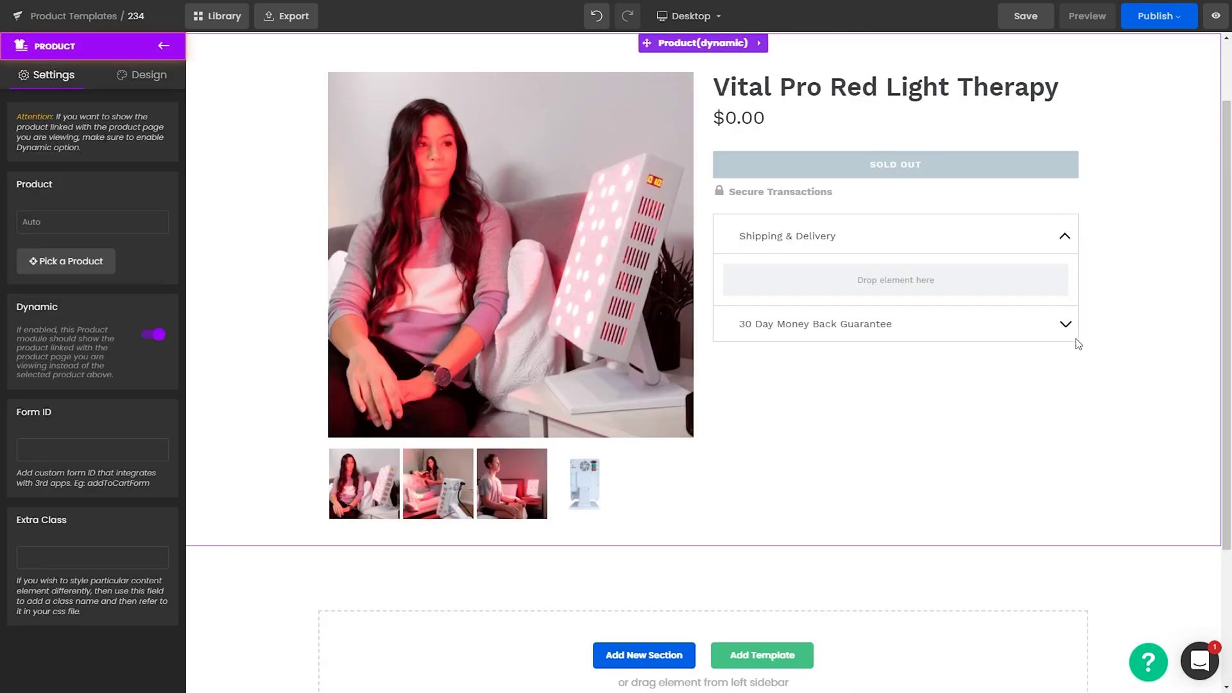
# Try a text element inside the accordion, then drag an icon list into the product section
pyautogui.click(164, 46)
pyautogui.moveTo(49, 188); pyautogui.dragTo(815, 297)
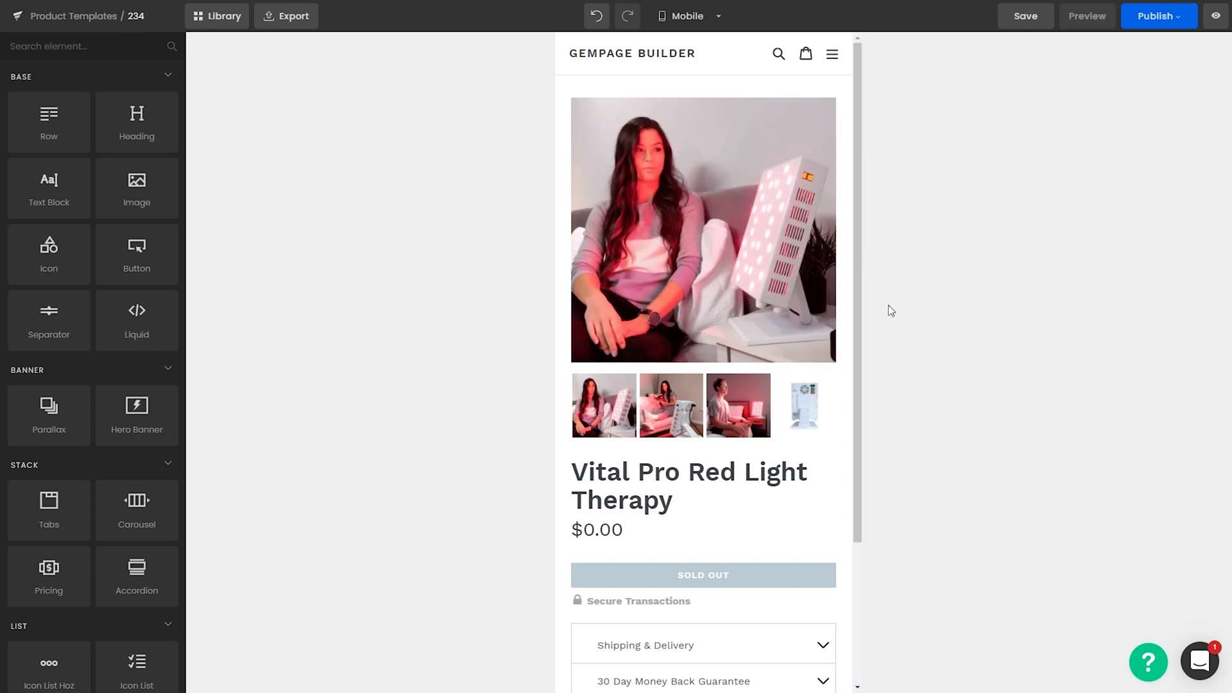
pyautogui.moveTo(137, 667); pyautogui.dragTo(667, 578)
# Drop the icon list above the SOLD OUT button and return to the desktop preview
pyautogui.moveTo(660, 323); pyautogui.dragTo(667, 308)
pyautogui.click(688, 16)
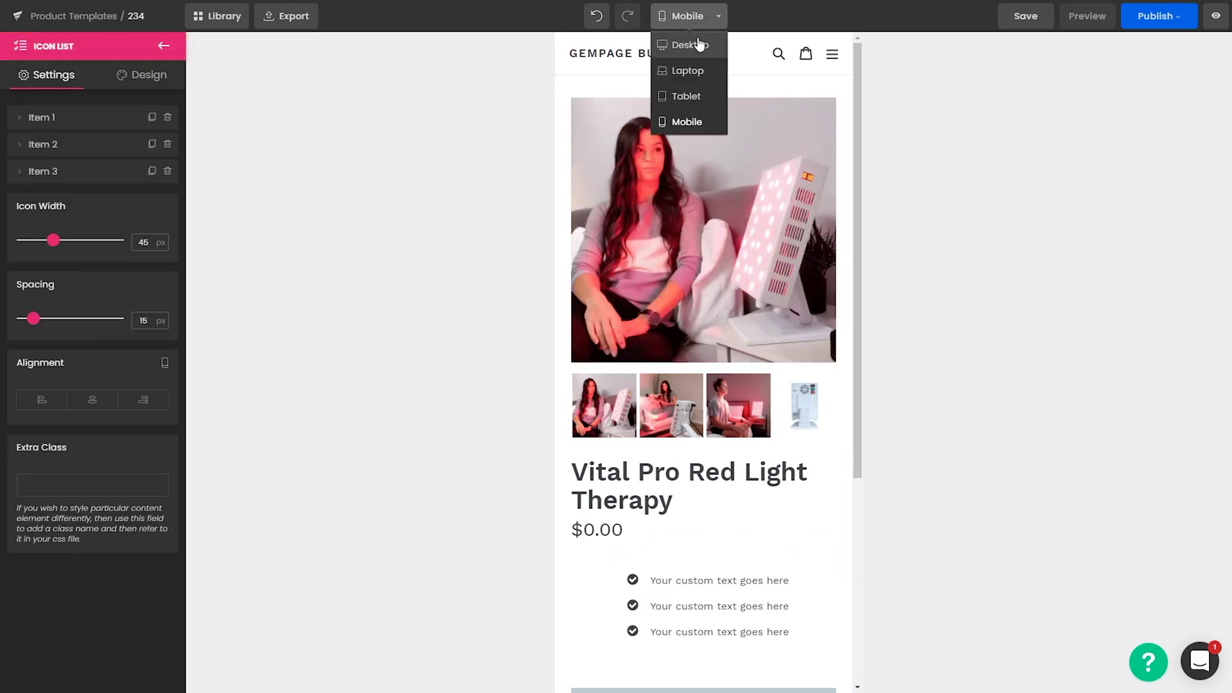
pyautogui.click(680, 120)
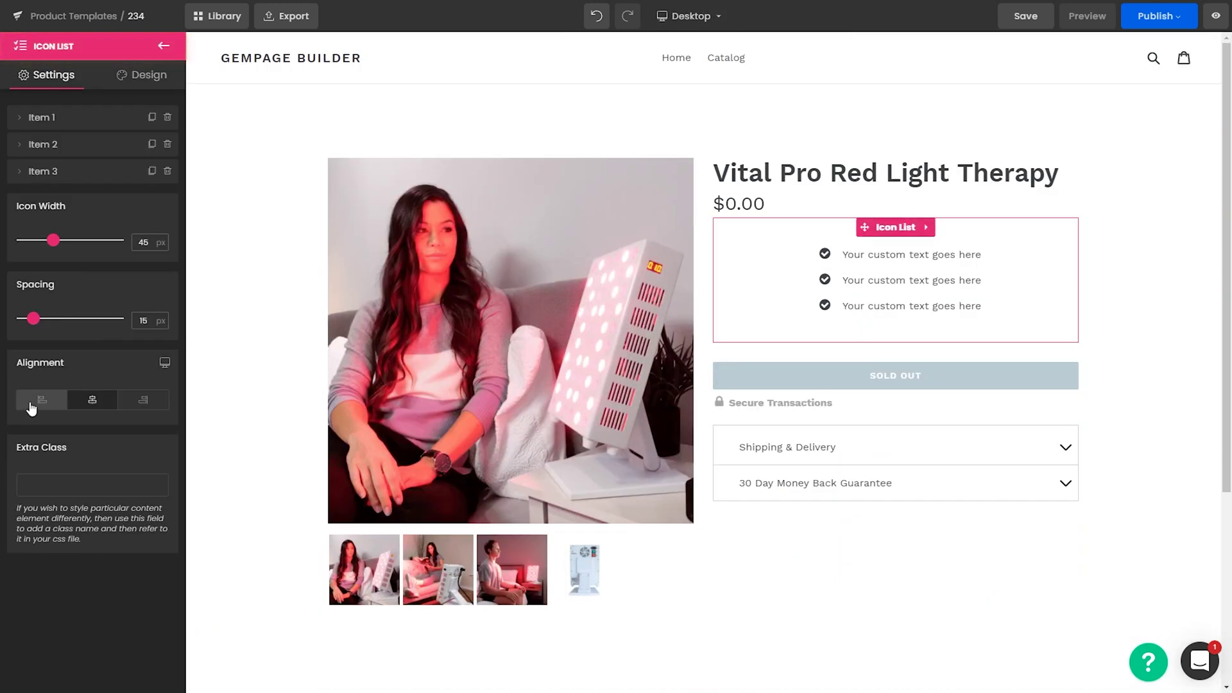
# Left-align the icon list, set item spacing to 5 px, and remove its top padding
pyautogui.click(32, 405)
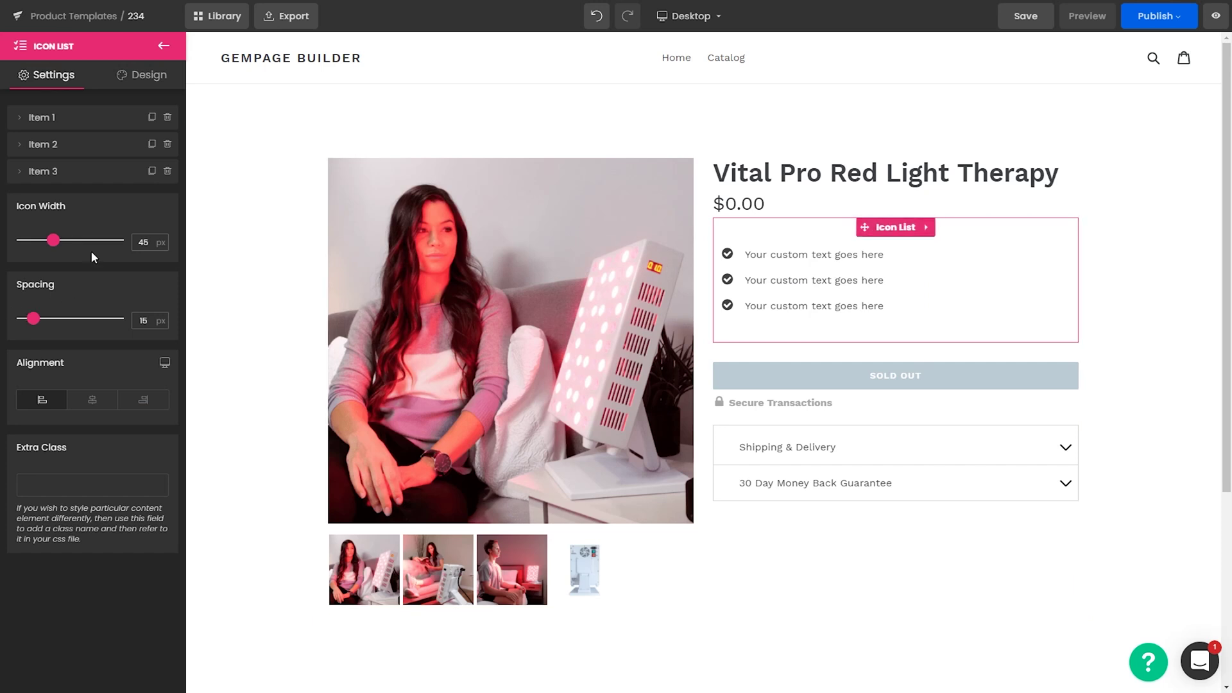
pyautogui.click(36, 319)
pyautogui.moveTo(36, 319); pyautogui.dragTo(33, 319)
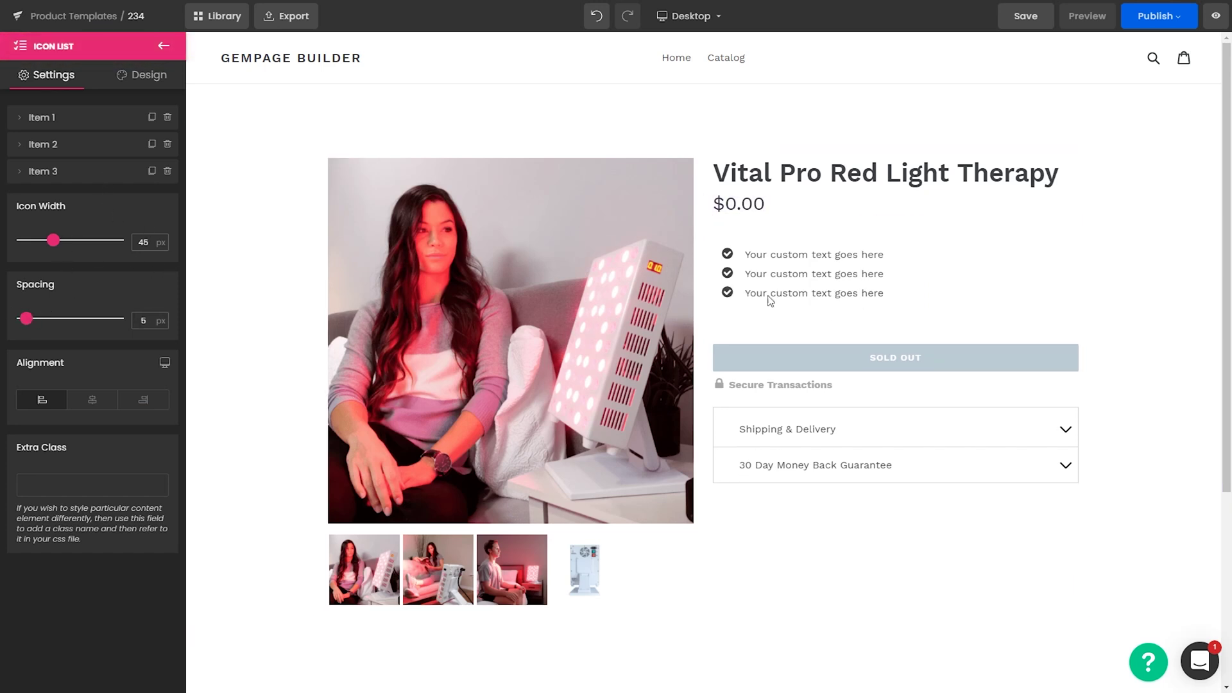
pyautogui.moveTo(841, 322); pyautogui.dragTo(841, 302)
pyautogui.moveTo(819, 215); pyautogui.dragTo(820, 192)
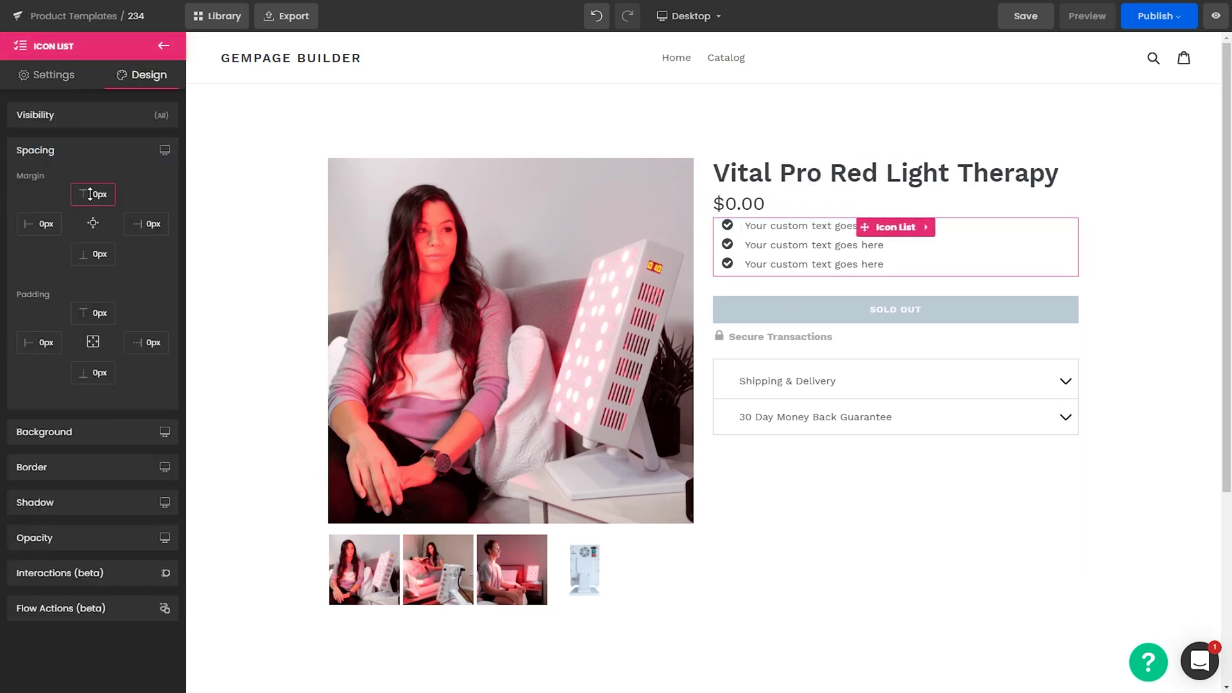
# Change the first icon list item's text to 'Suitable for all skin types.'
pyautogui.click(799, 226)
pyautogui.click(1105, 314)
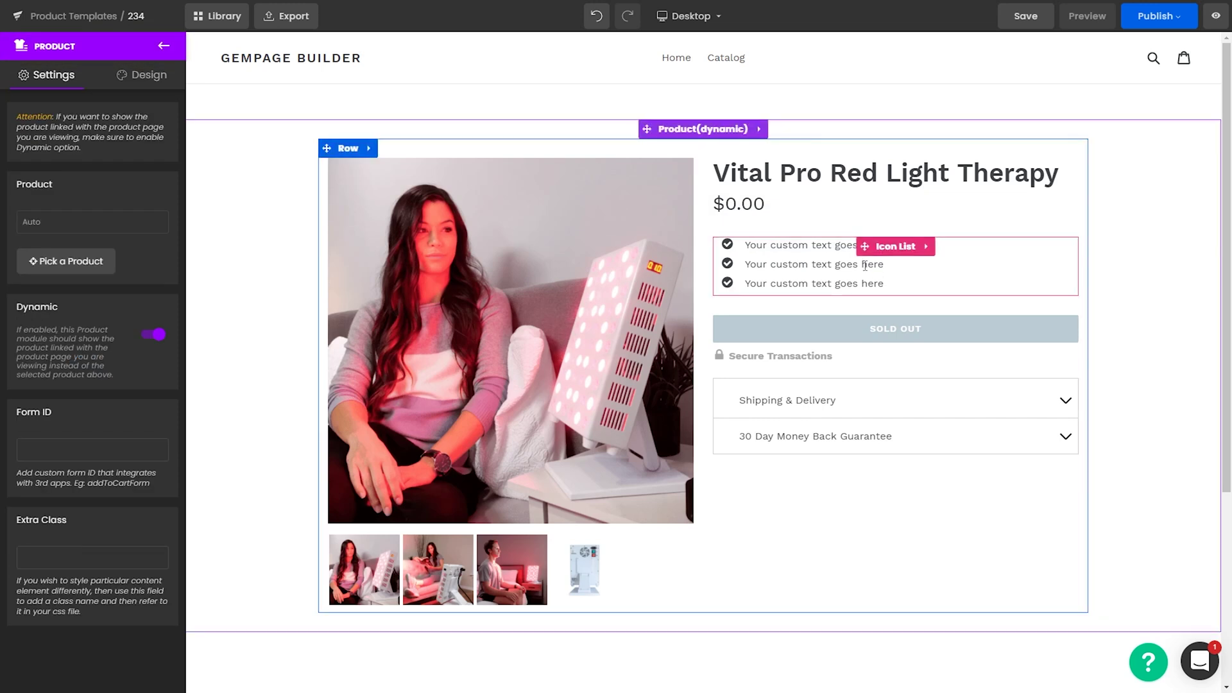
pyautogui.click(887, 248)
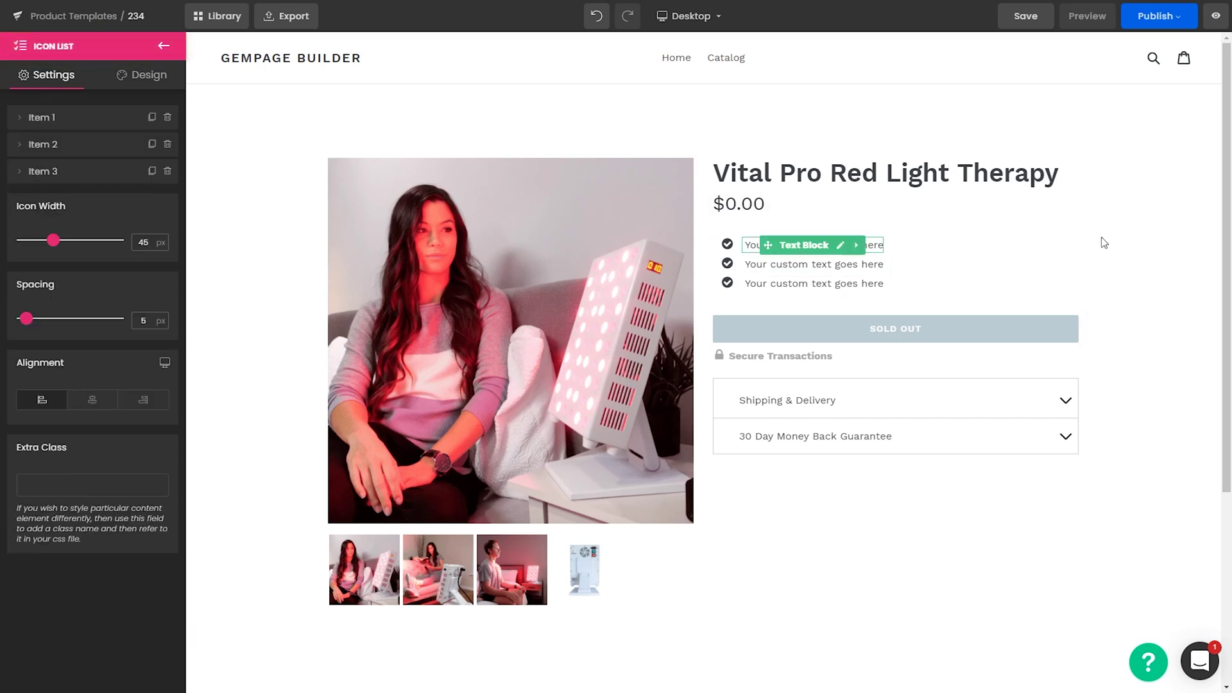
pyautogui.click(1129, 253)
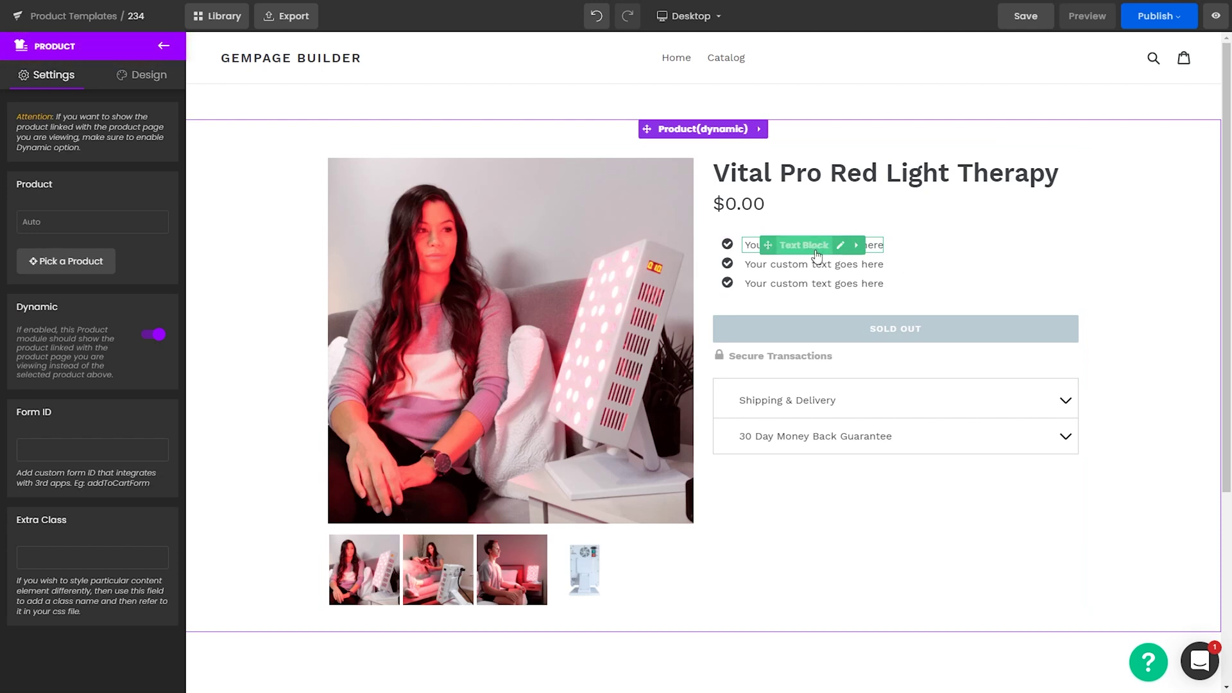
pyautogui.click(895, 249)
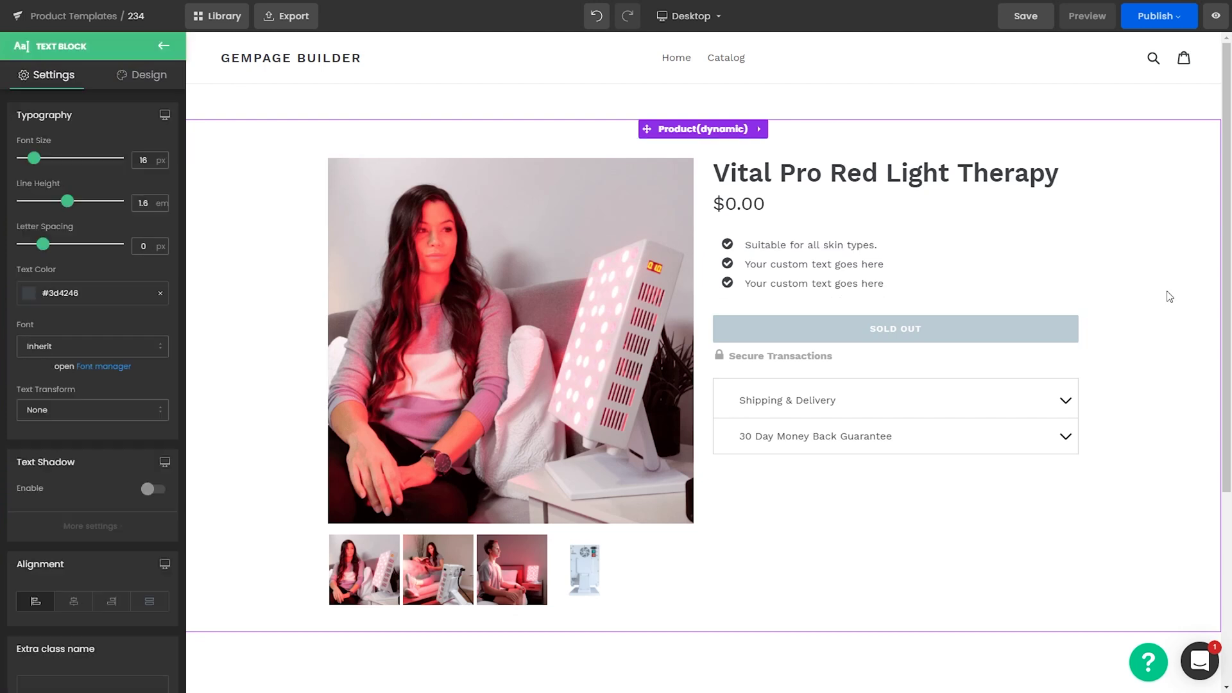
pyautogui.click(1166, 291)
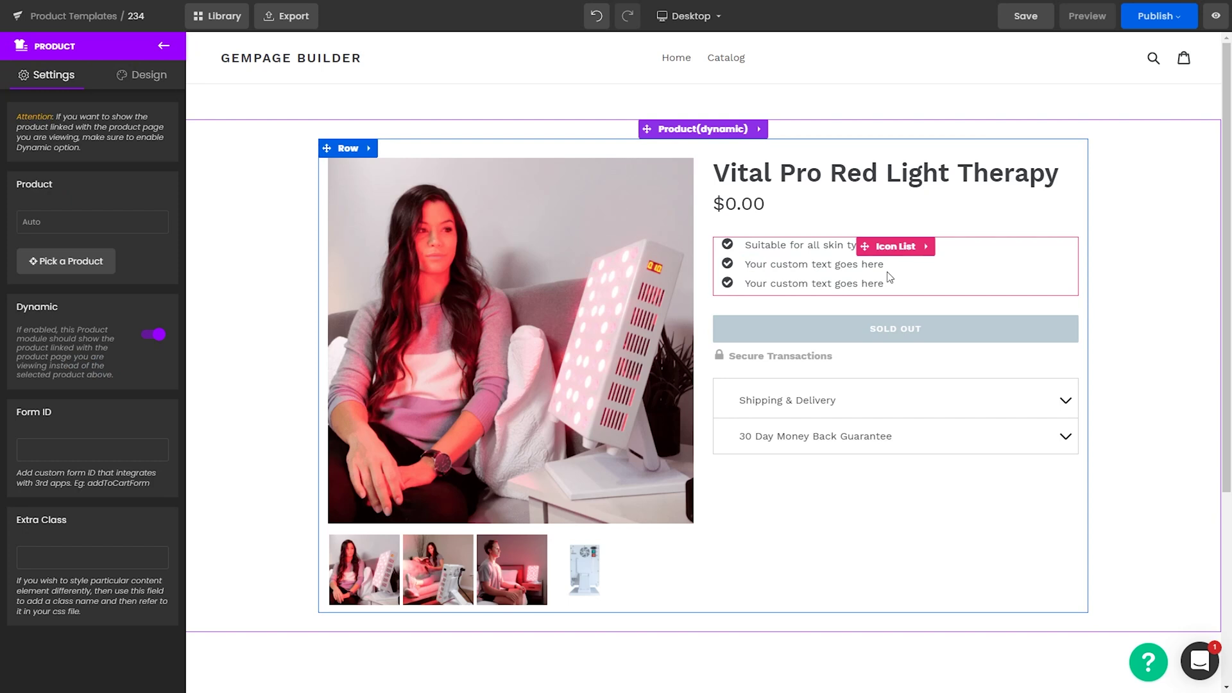
pyautogui.click(1066, 405)
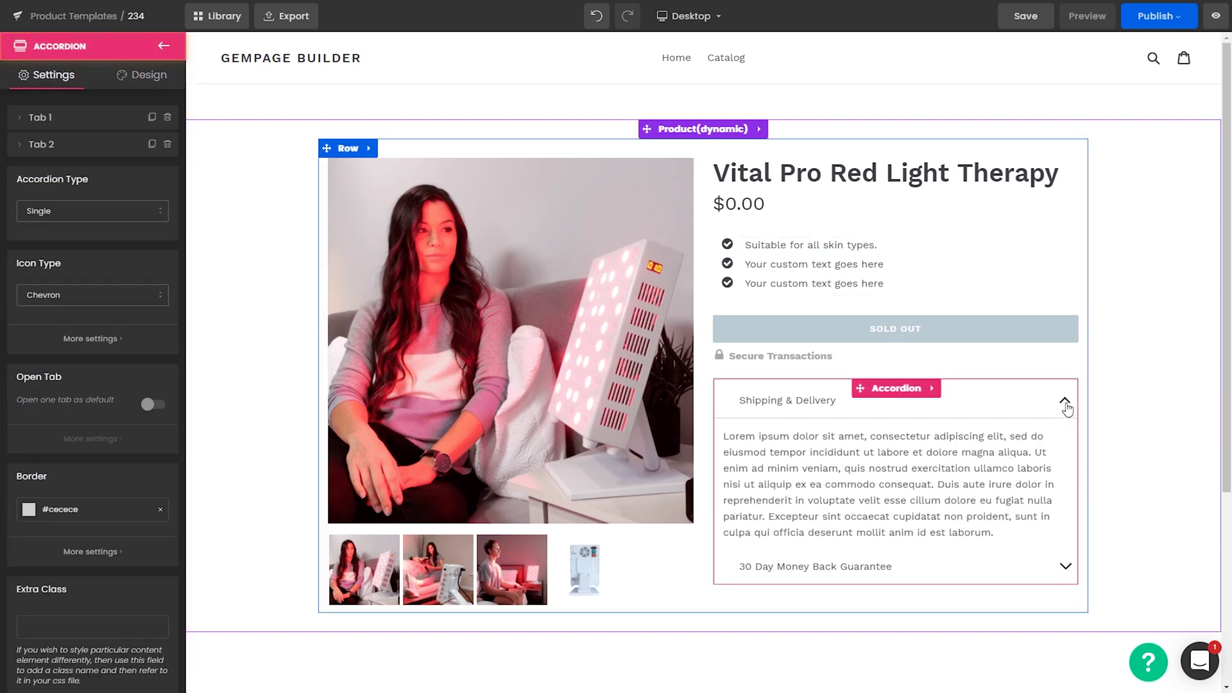
# Rename the Shipping & Delivery accordion tab to 'Fast Shipping'
pyautogui.click(1066, 405)
pyautogui.click(1066, 435)
pyautogui.click(1064, 437)
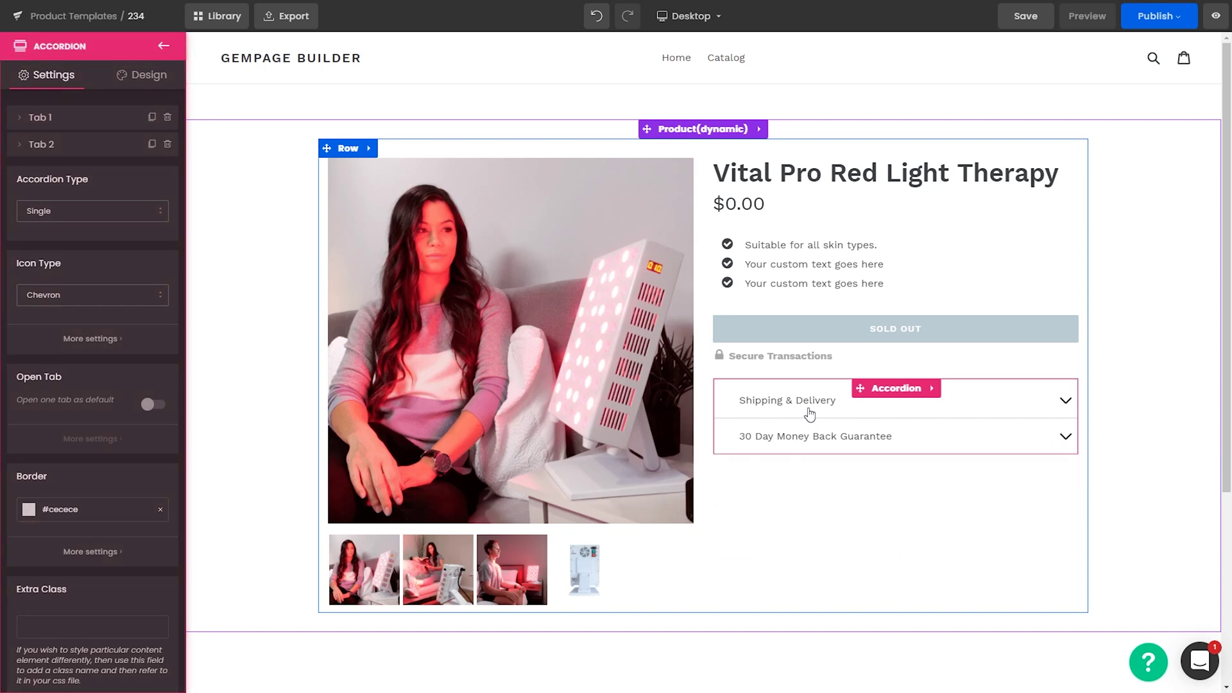
pyautogui.click(822, 401)
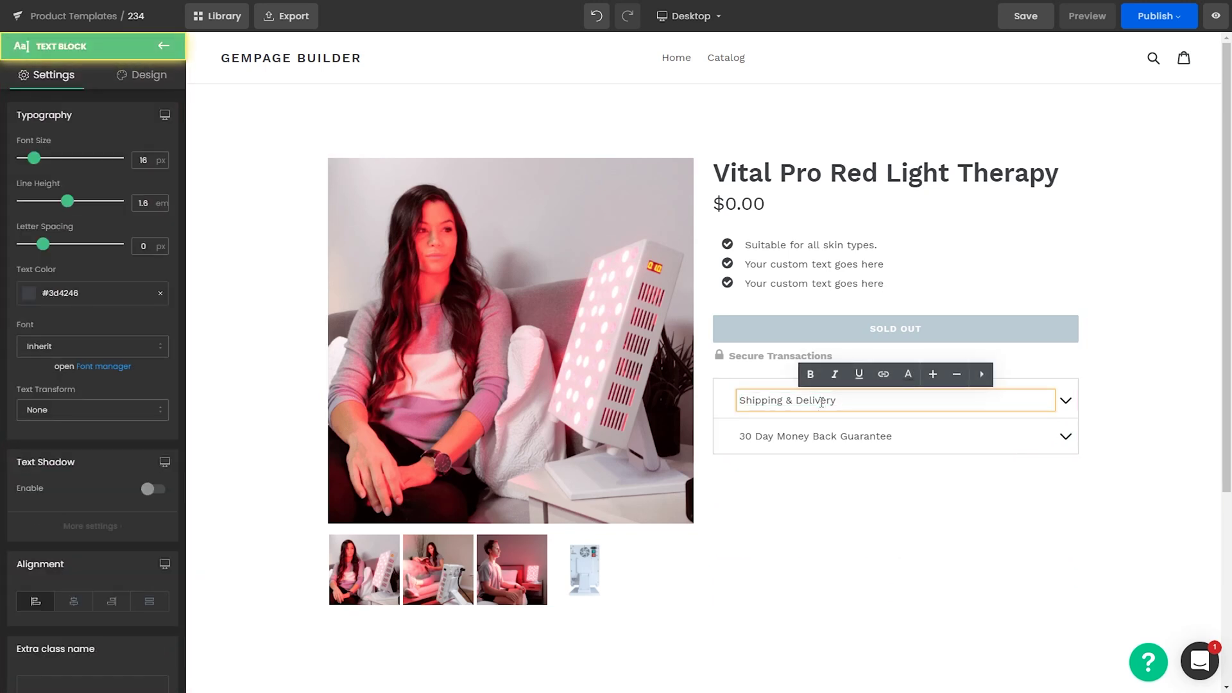
pyautogui.tripleClick(822, 402)
pyautogui.write('Fast Shipping')
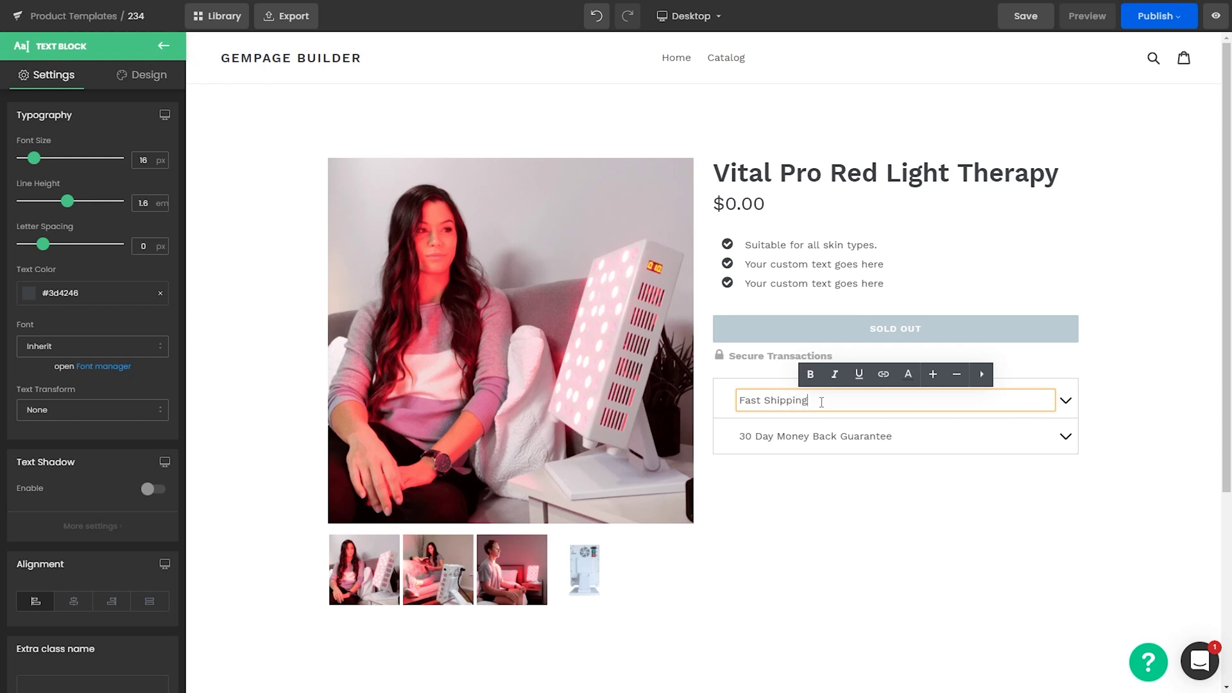
pyautogui.click(886, 258)
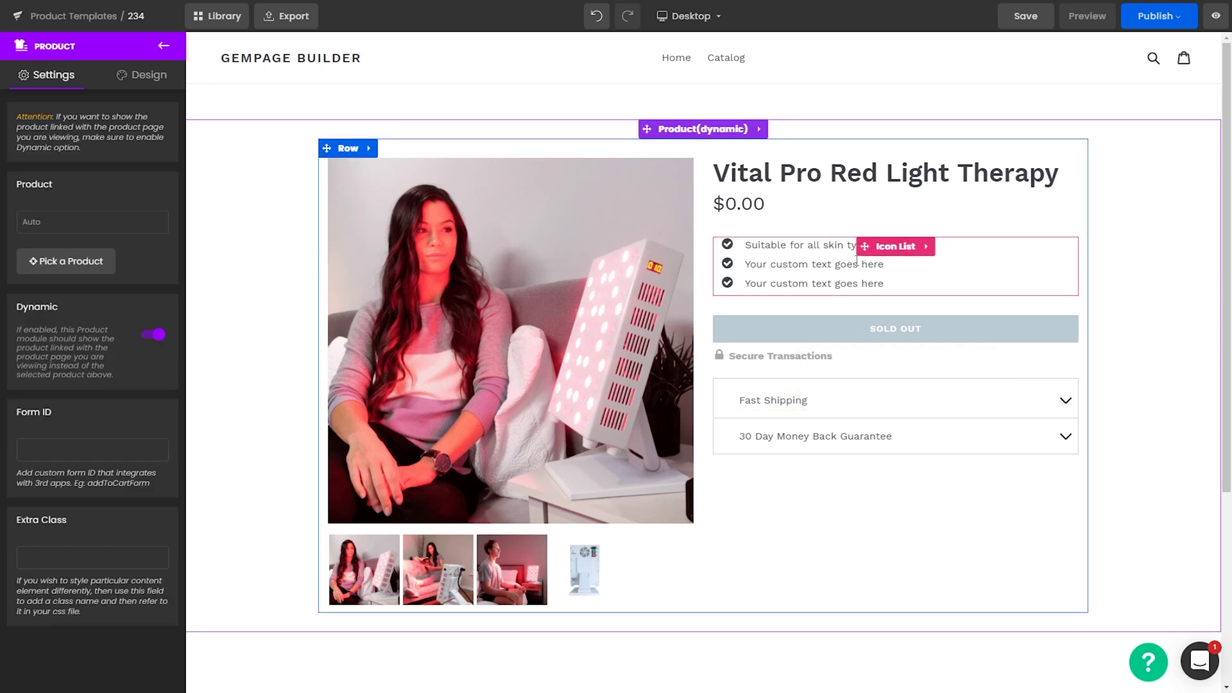
# Colour the Secure Transactions text grey #a8a8a8
pyautogui.click(885, 257)
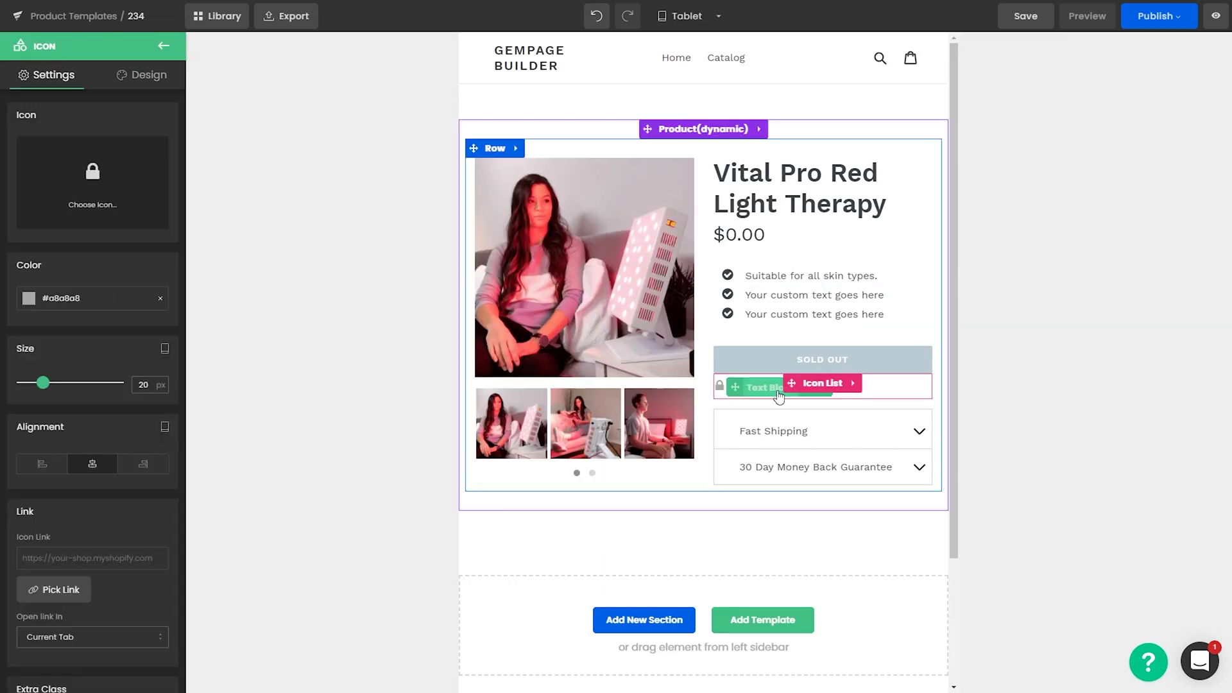
pyautogui.click(770, 388)
pyautogui.click(119, 293)
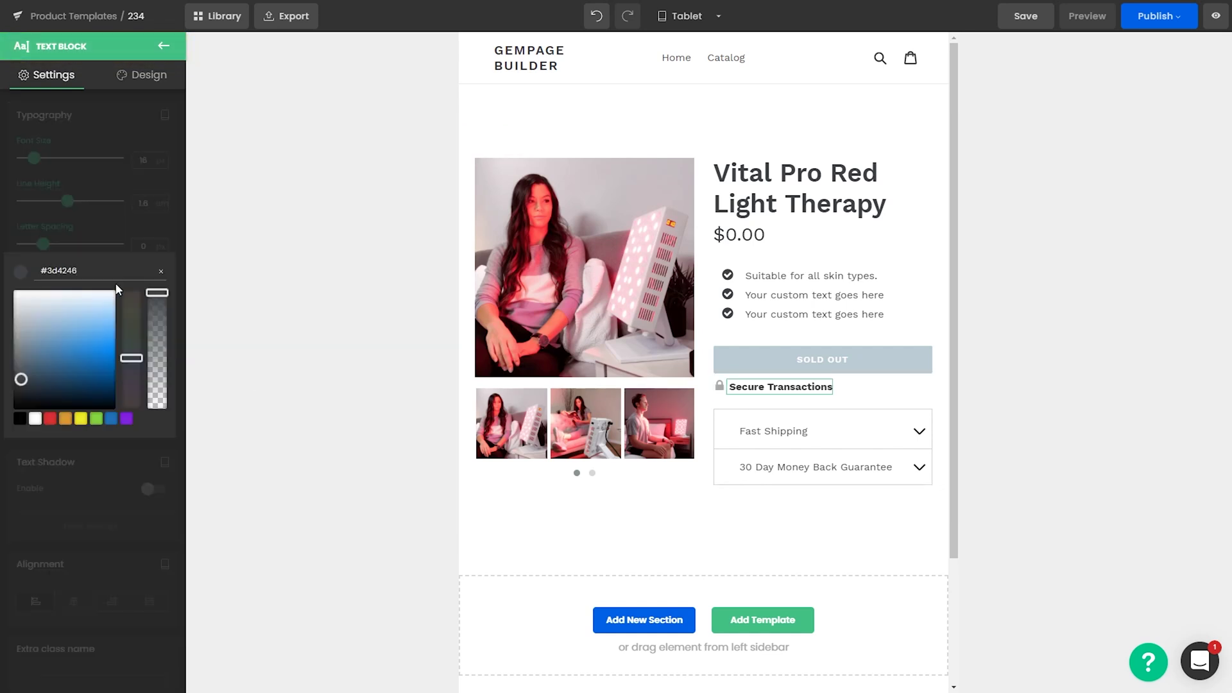
pyautogui.click(123, 274)
pyautogui.hotkey('ctrl', 'v')
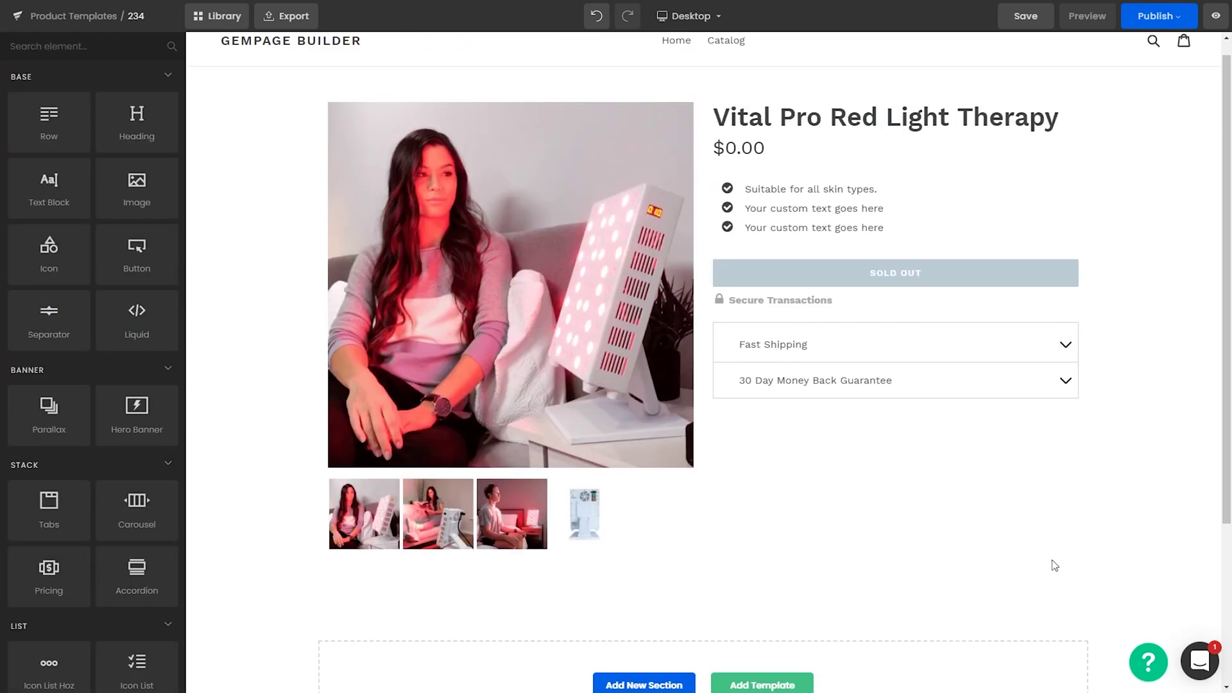
# Add an empty one-column row below the product section
pyautogui.scroll(1, 1055, 566)
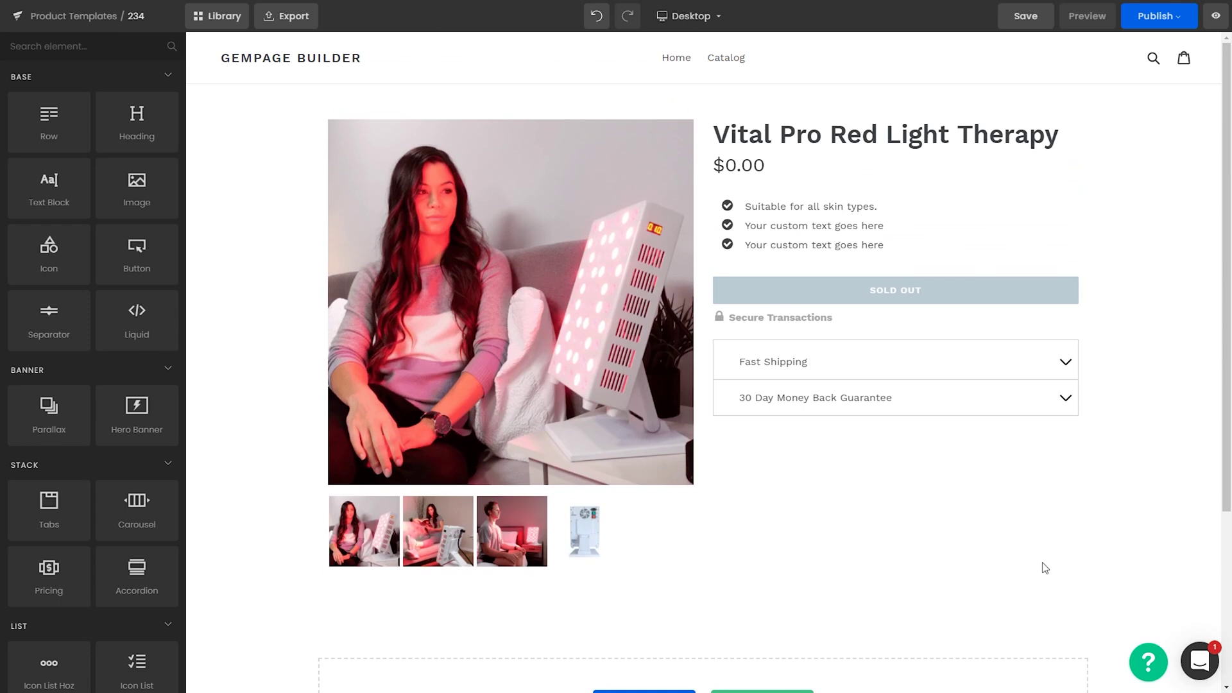
pyautogui.scroll(-4, 1027, 562)
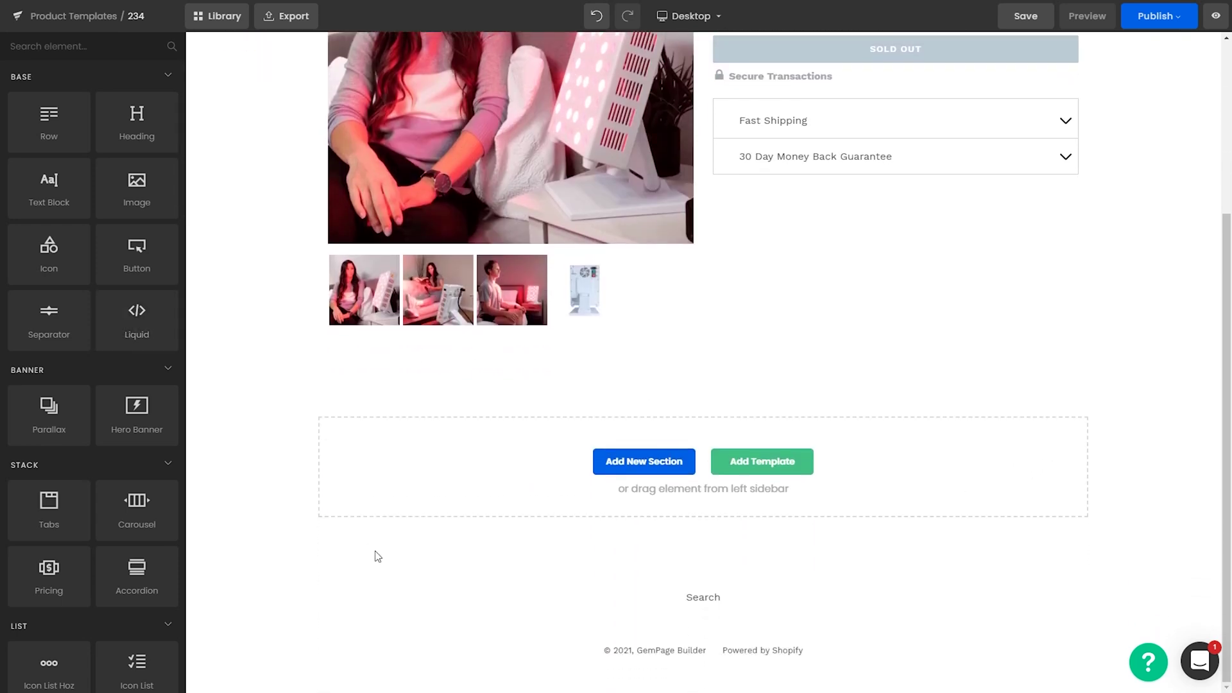
pyautogui.moveTo(49, 125); pyautogui.dragTo(640, 416)
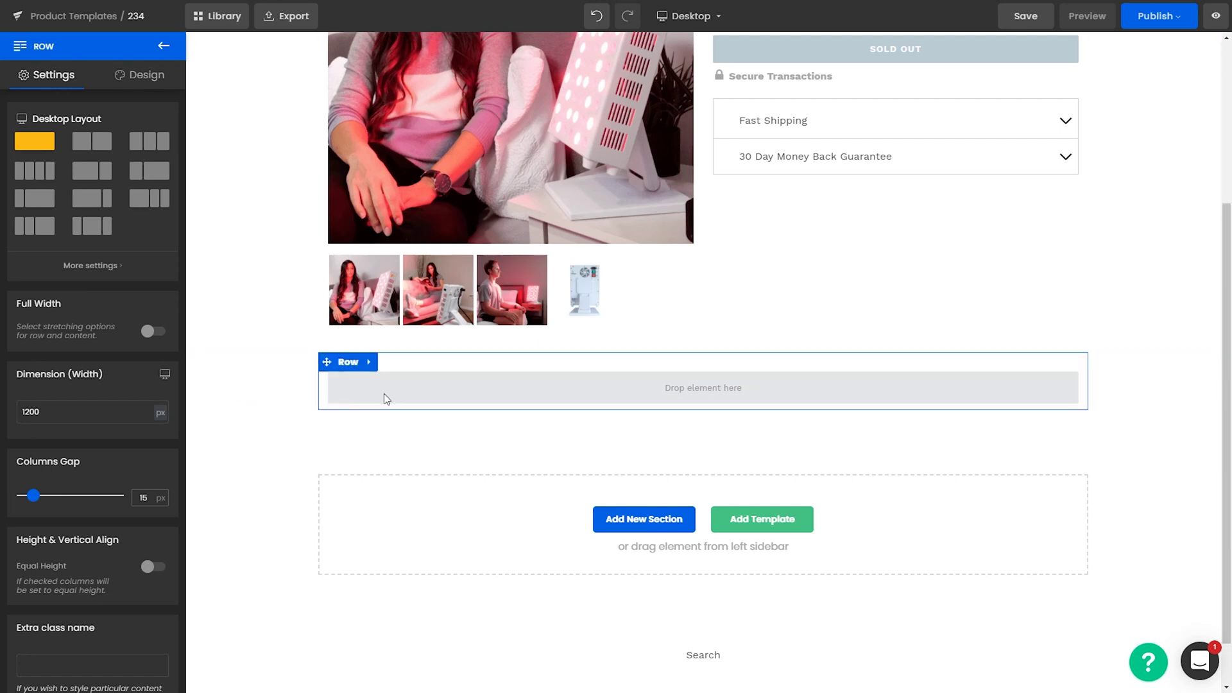
pyautogui.scroll(1, 355, 418)
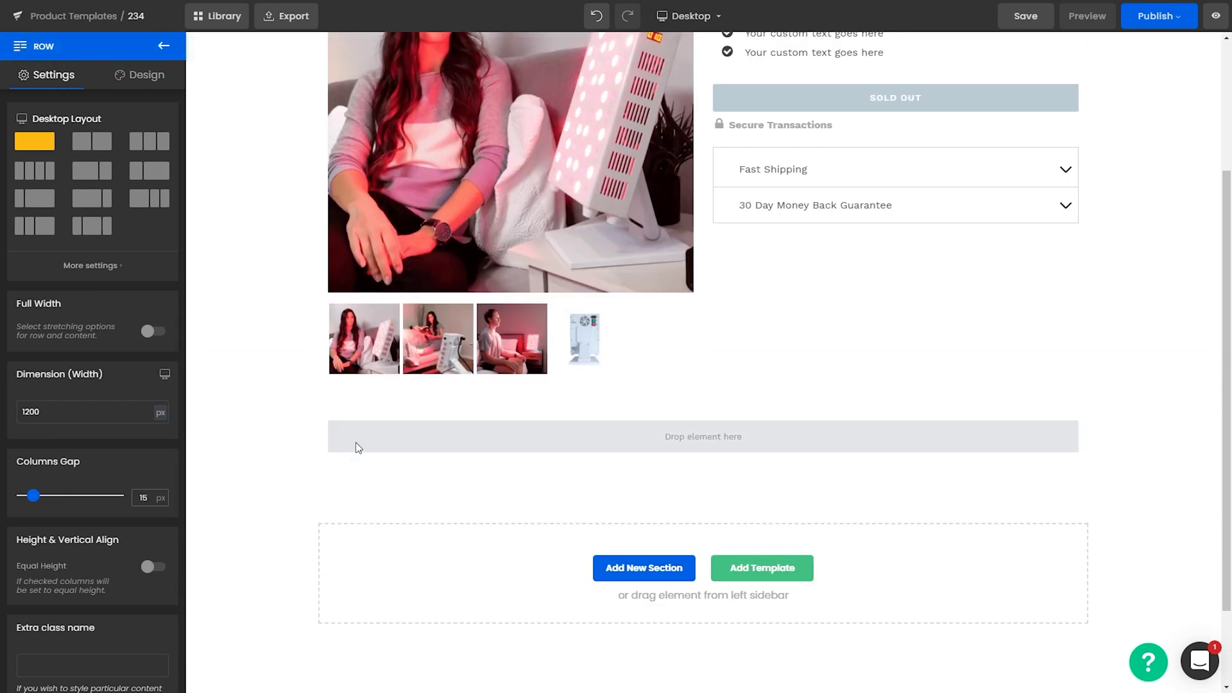
pyautogui.click(454, 487)
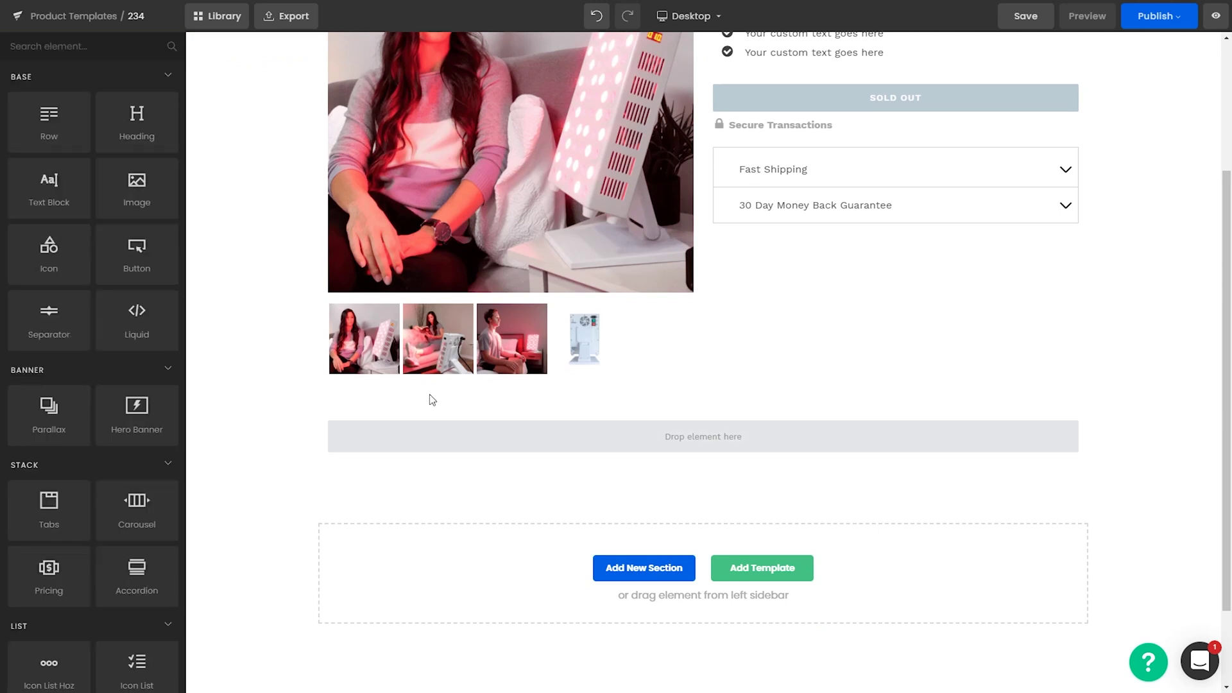
# Preview the page on mobile, return to desktop, and drag a heading into the new row
pyautogui.click(714, 21)
pyautogui.click(683, 121)
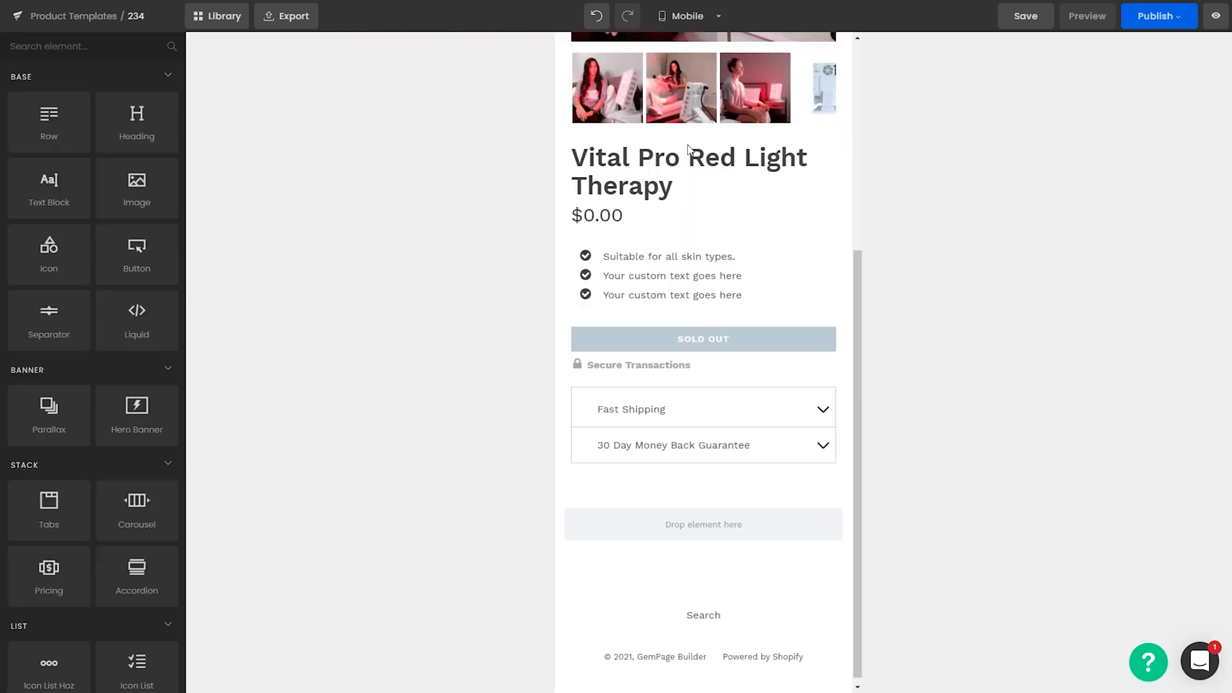
pyautogui.moveTo(864, 329); pyautogui.dragTo(839, 391)
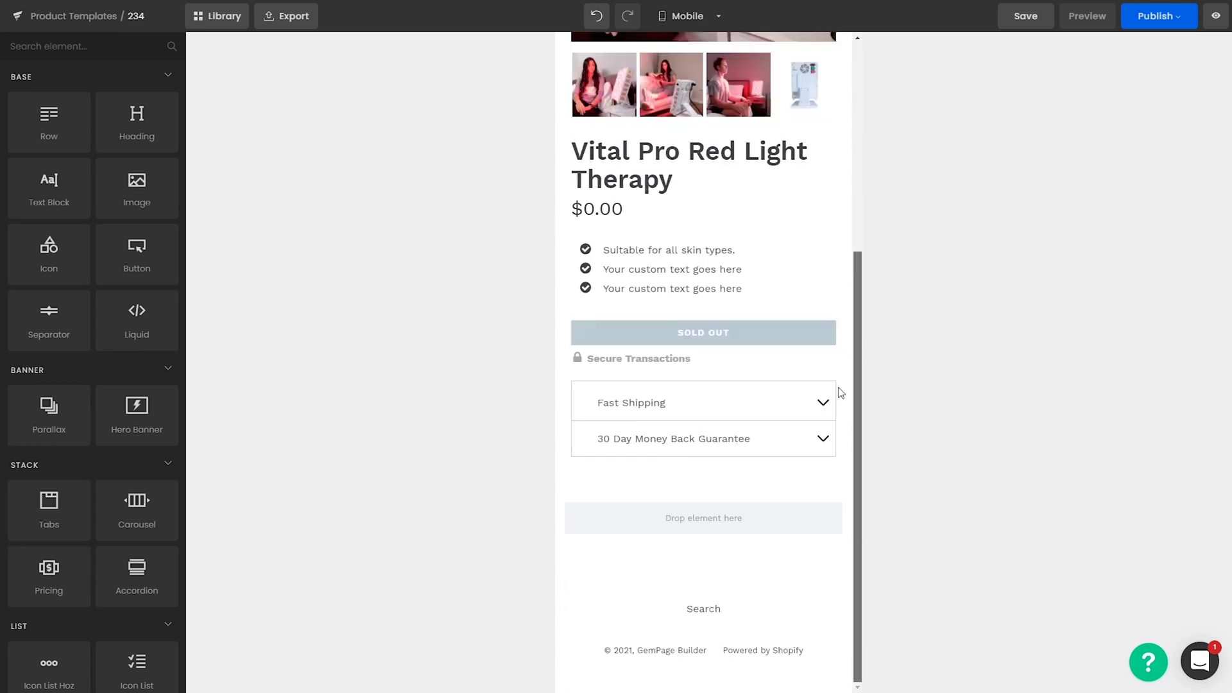
pyautogui.click(689, 7)
pyautogui.click(685, 41)
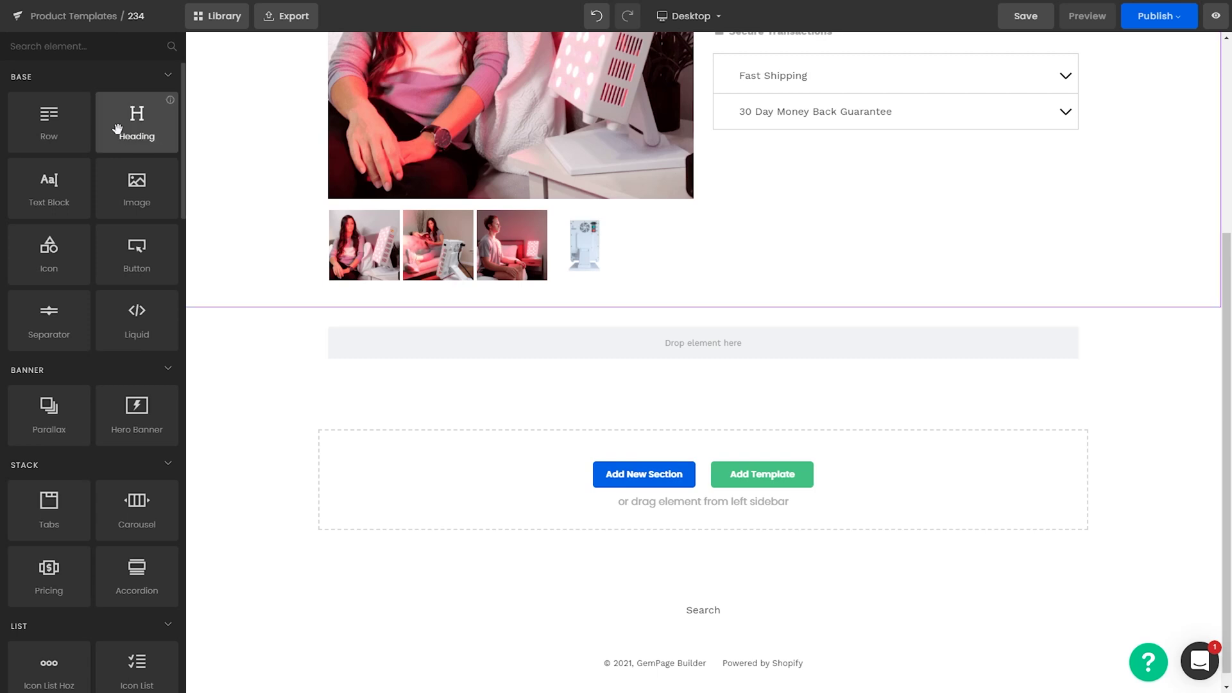
pyautogui.moveTo(131, 122); pyautogui.dragTo(652, 383)
# Place the heading in the new row and add a text block below it
pyautogui.click(156, 45)
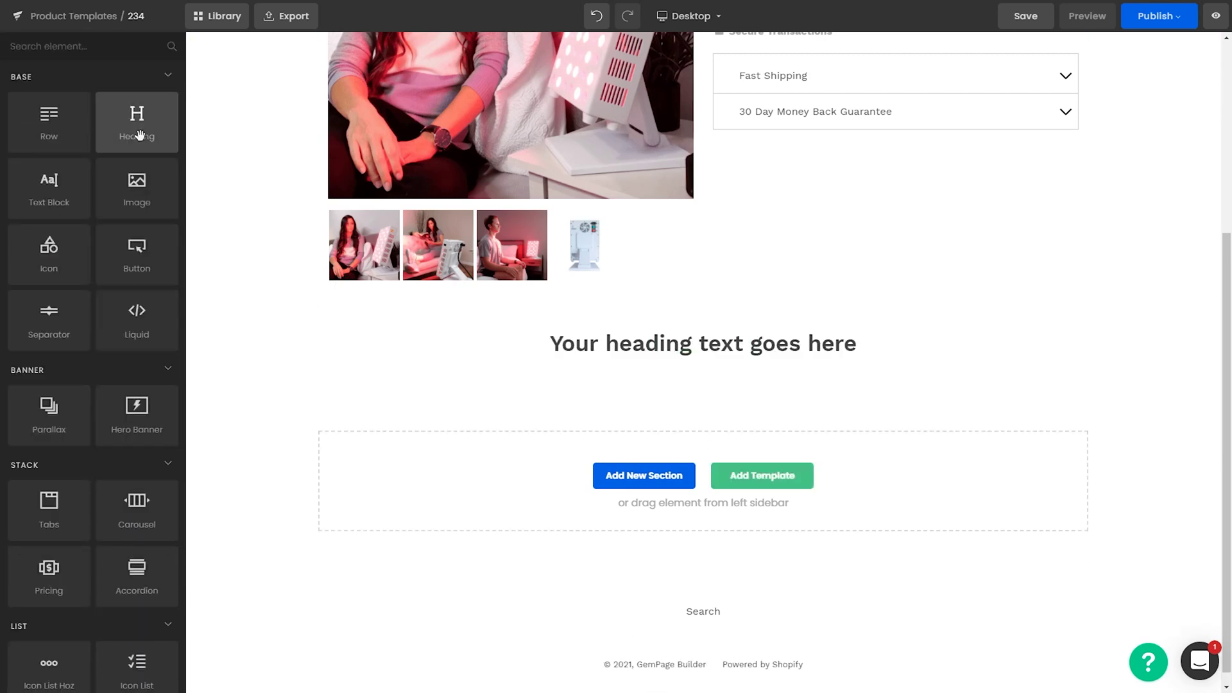
pyautogui.moveTo(93, 201); pyautogui.dragTo(922, 356)
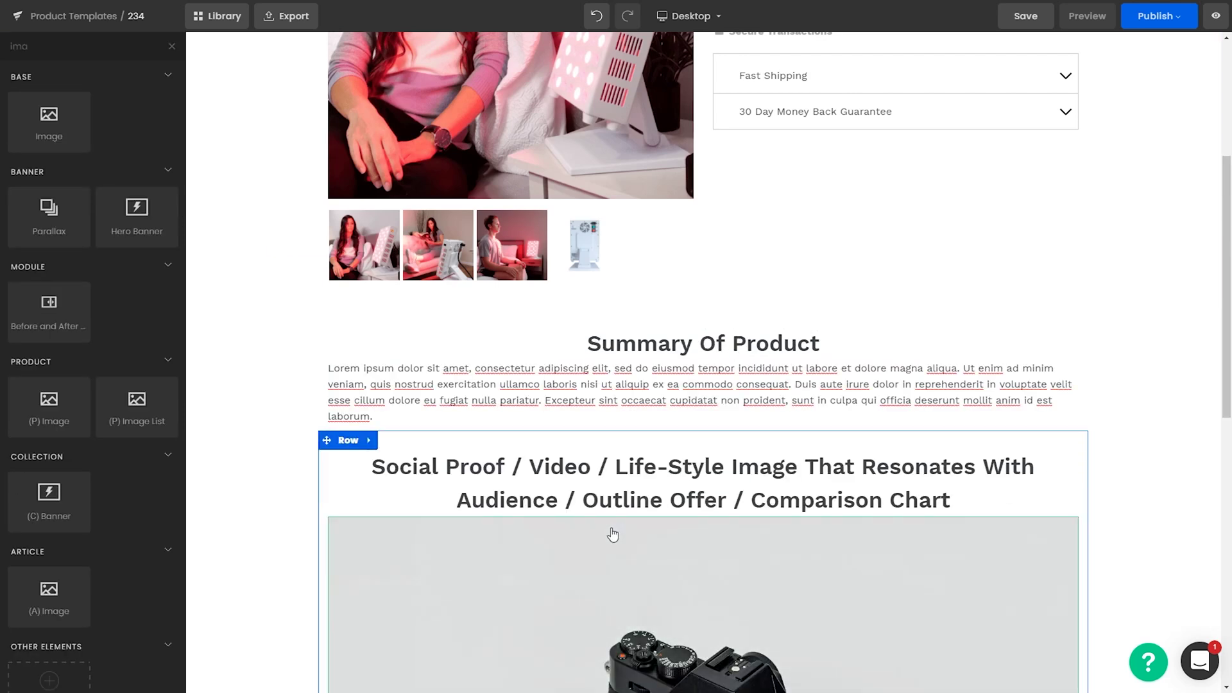
pyautogui.scroll(-1, 597, 533)
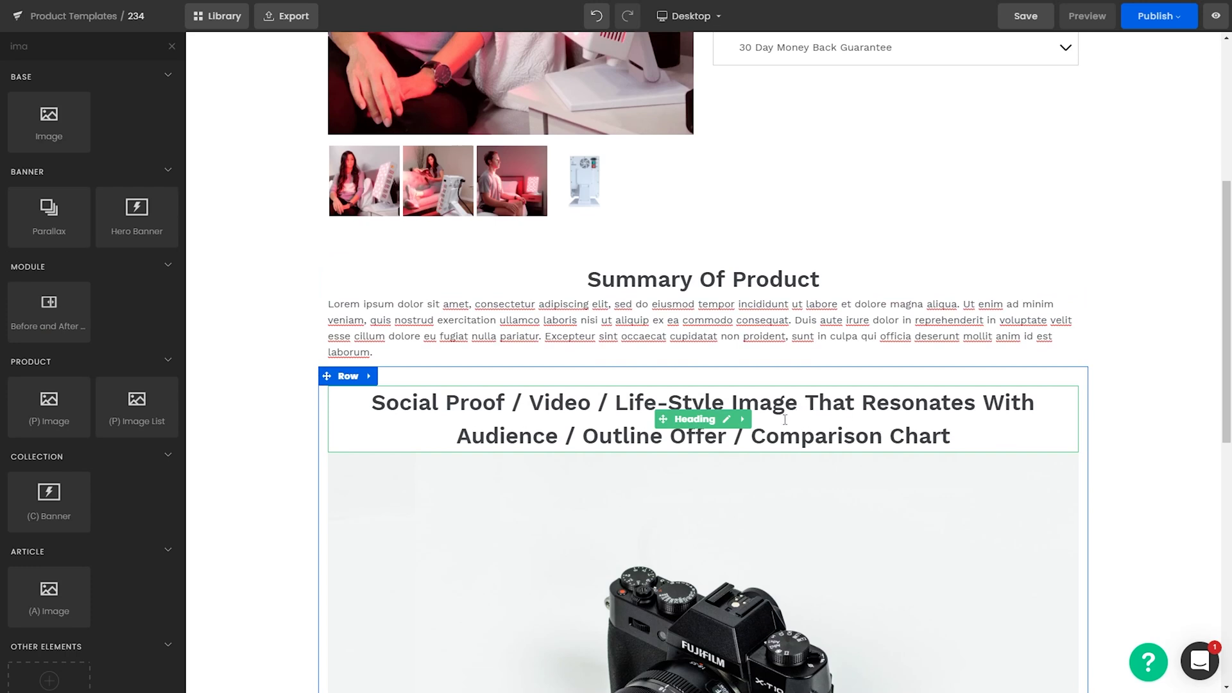
pyautogui.scroll(-1, 783, 424)
pyautogui.scroll(-2, 812, 385)
# Set the camera image width to 500 px and open its Design spacing settings
pyautogui.click(734, 406)
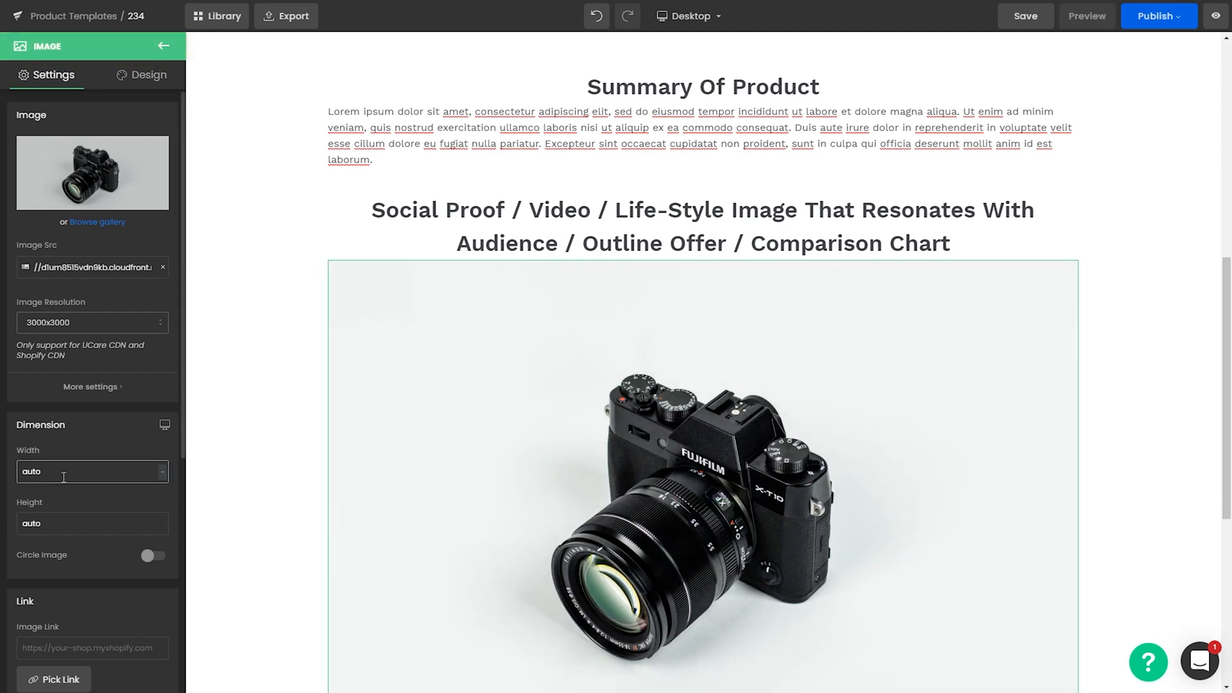
pyautogui.scroll(-2, 706, 385)
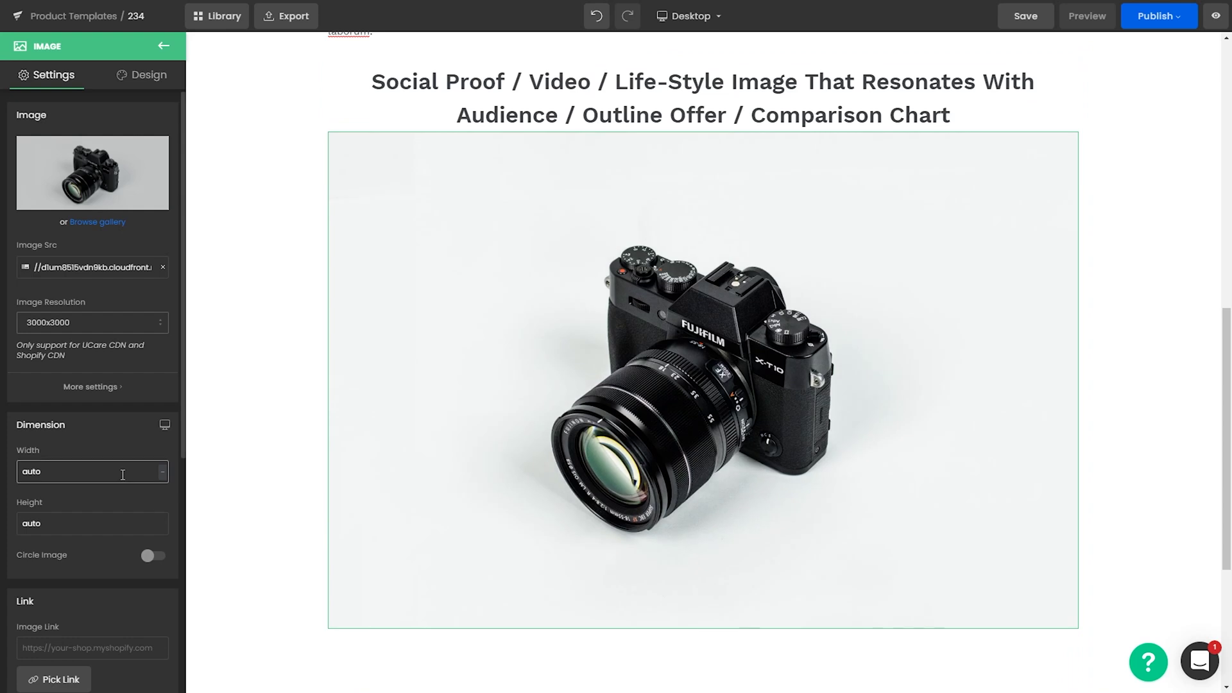
pyautogui.moveTo(123, 475); pyautogui.dragTo(20, 475)
pyautogui.write('500')
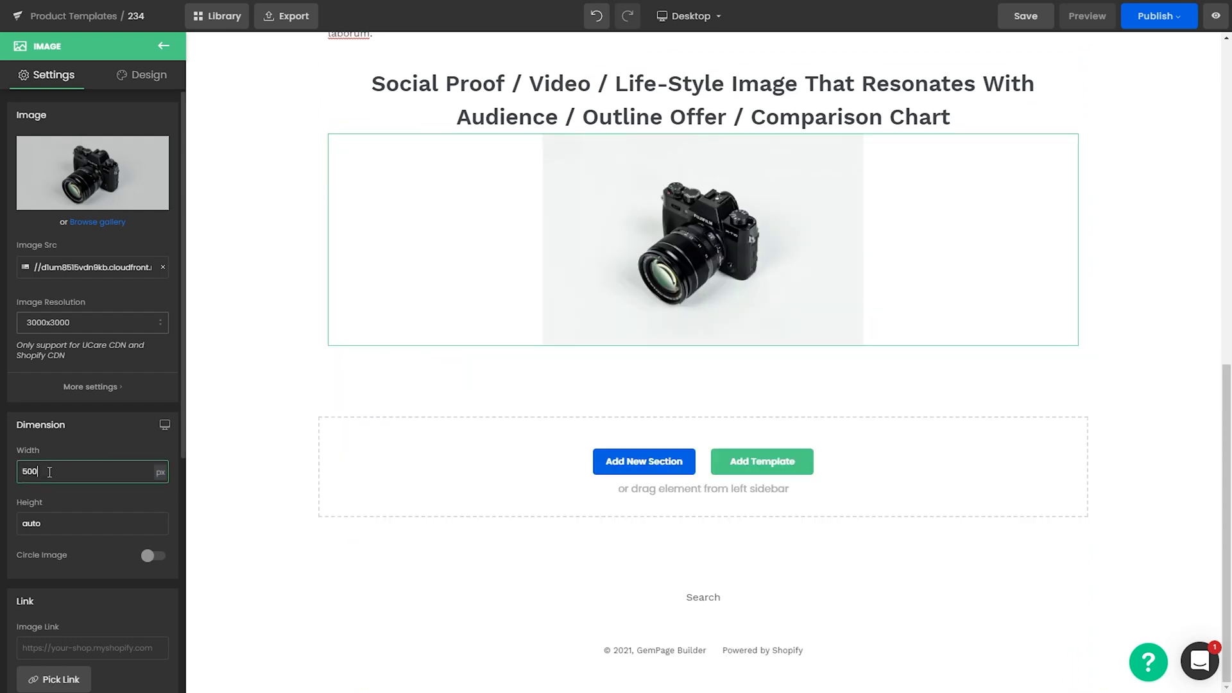
pyautogui.click(1103, 399)
pyautogui.scroll(3, 1104, 398)
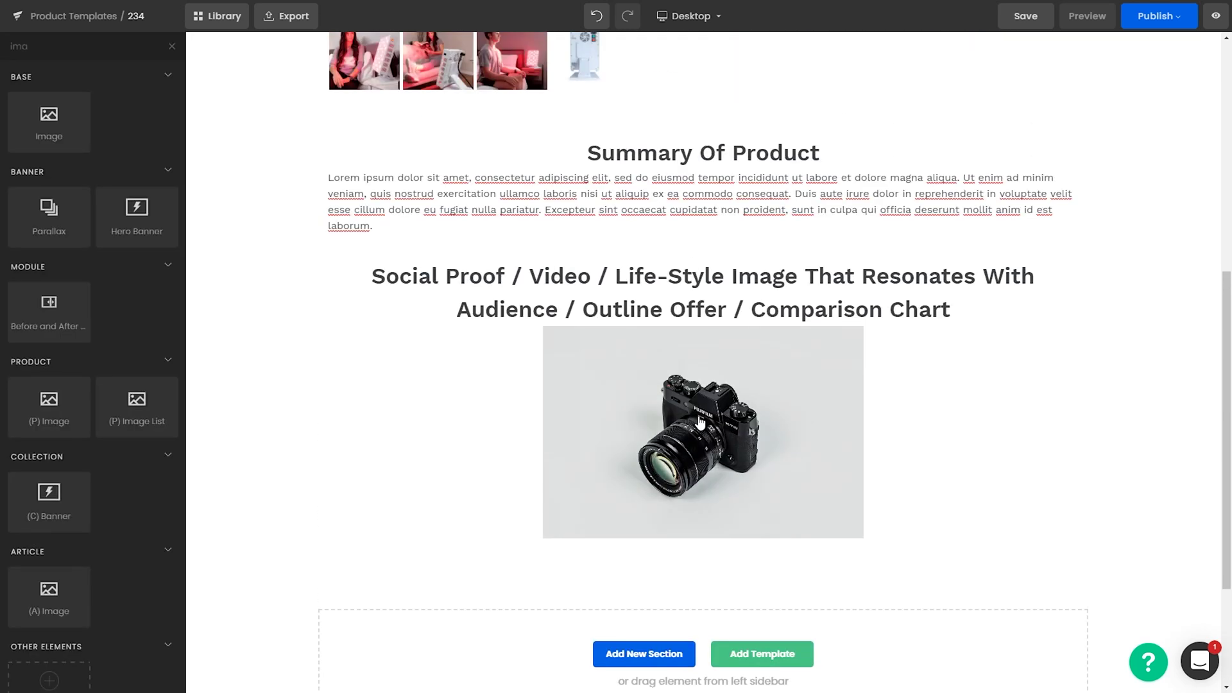
pyautogui.click(695, 419)
pyautogui.click(142, 75)
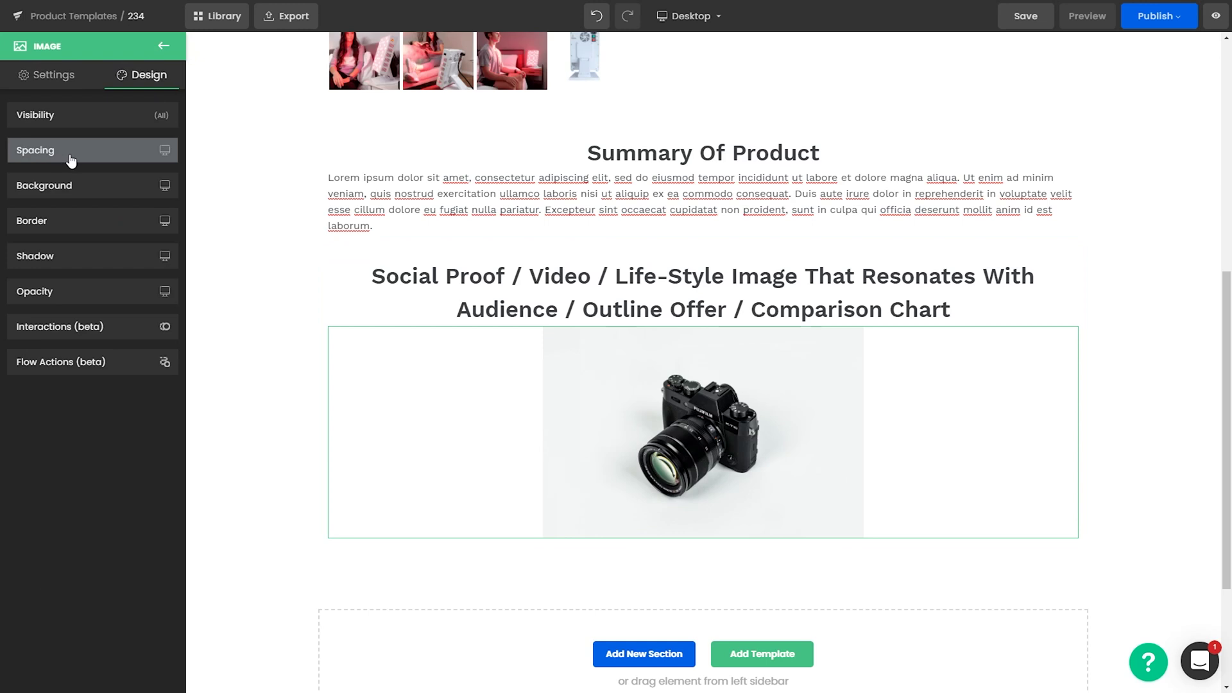
pyautogui.click(72, 157)
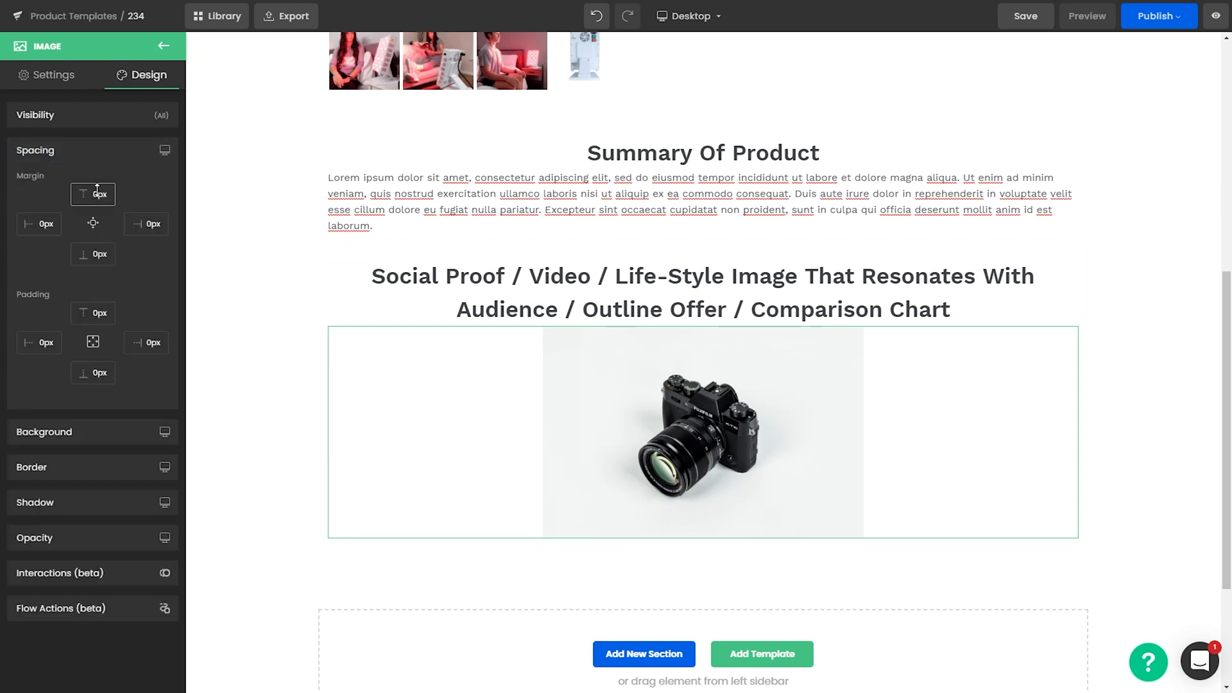
pyautogui.click(1120, 360)
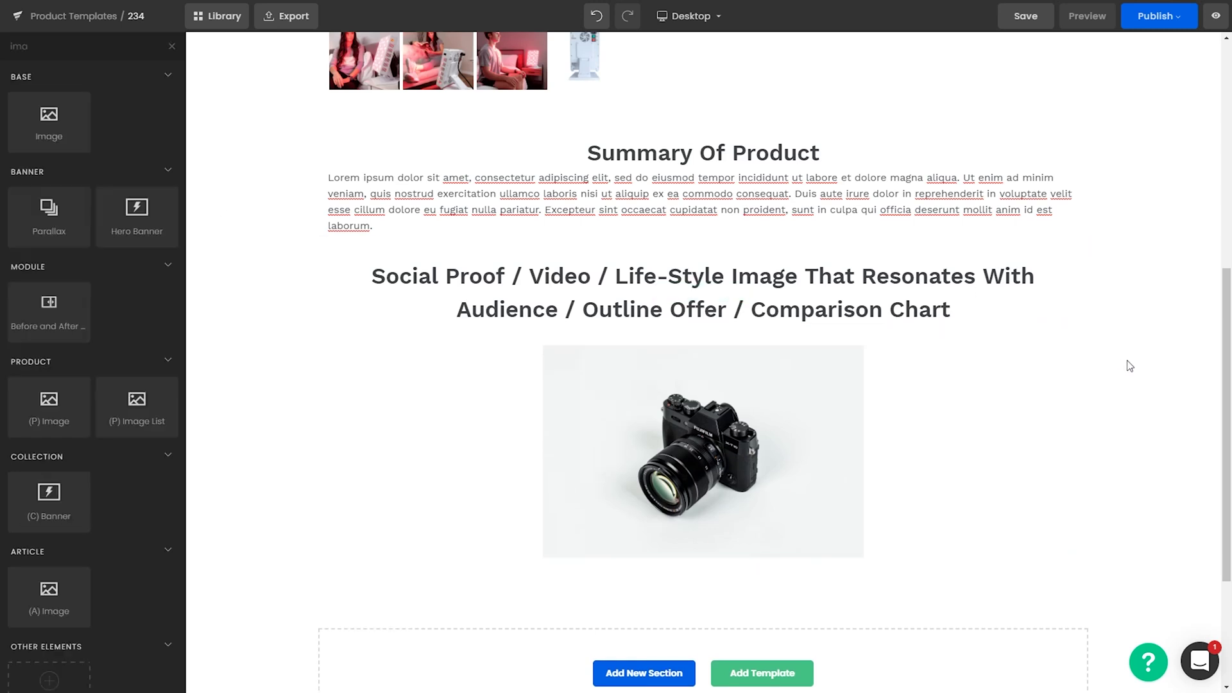
pyautogui.scroll(2, 1084, 407)
pyautogui.scroll(-3, 1084, 408)
# Duplicate the Social Proof section and rename the copy's heading to 'Benefits'
pyautogui.click(385, 211)
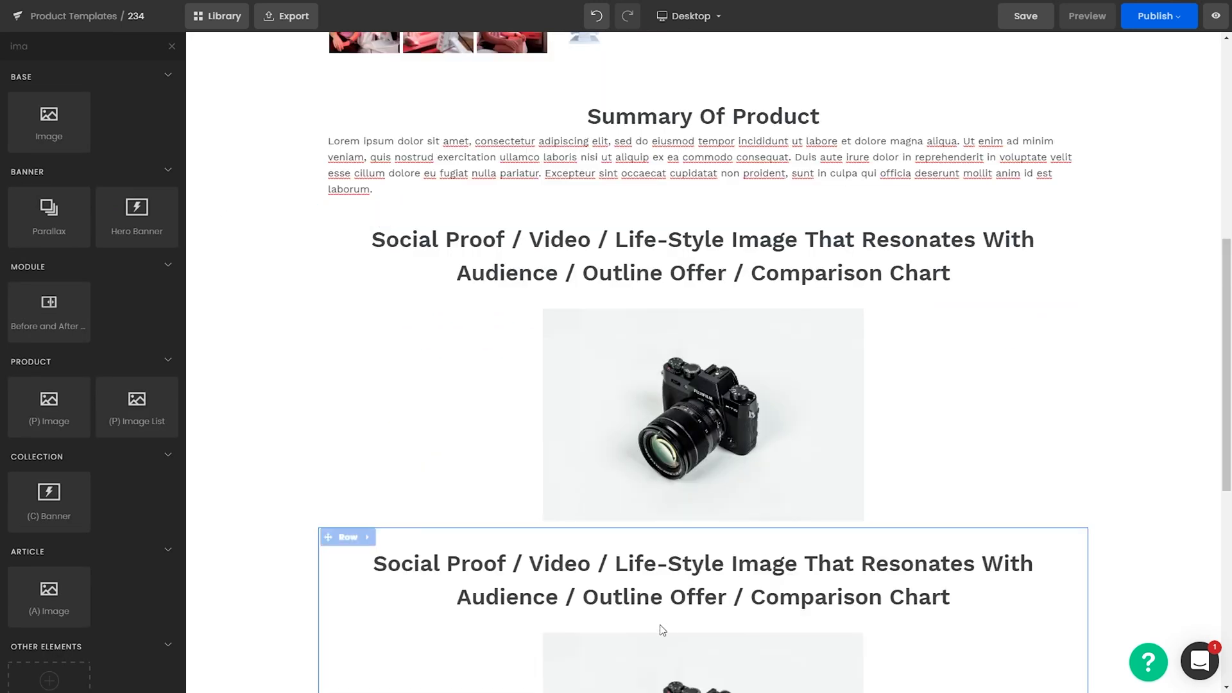
pyautogui.click(989, 601)
pyautogui.moveTo(989, 602); pyautogui.dragTo(369, 568)
pyautogui.write('B')
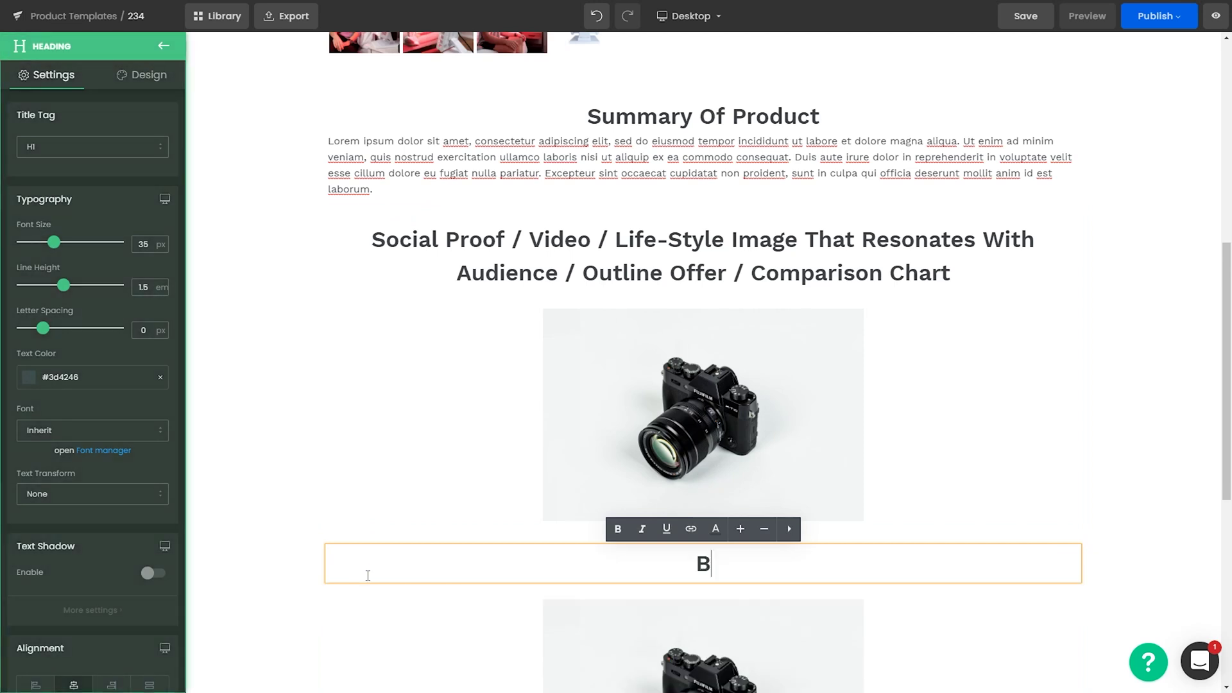
pyautogui.write('enefits')
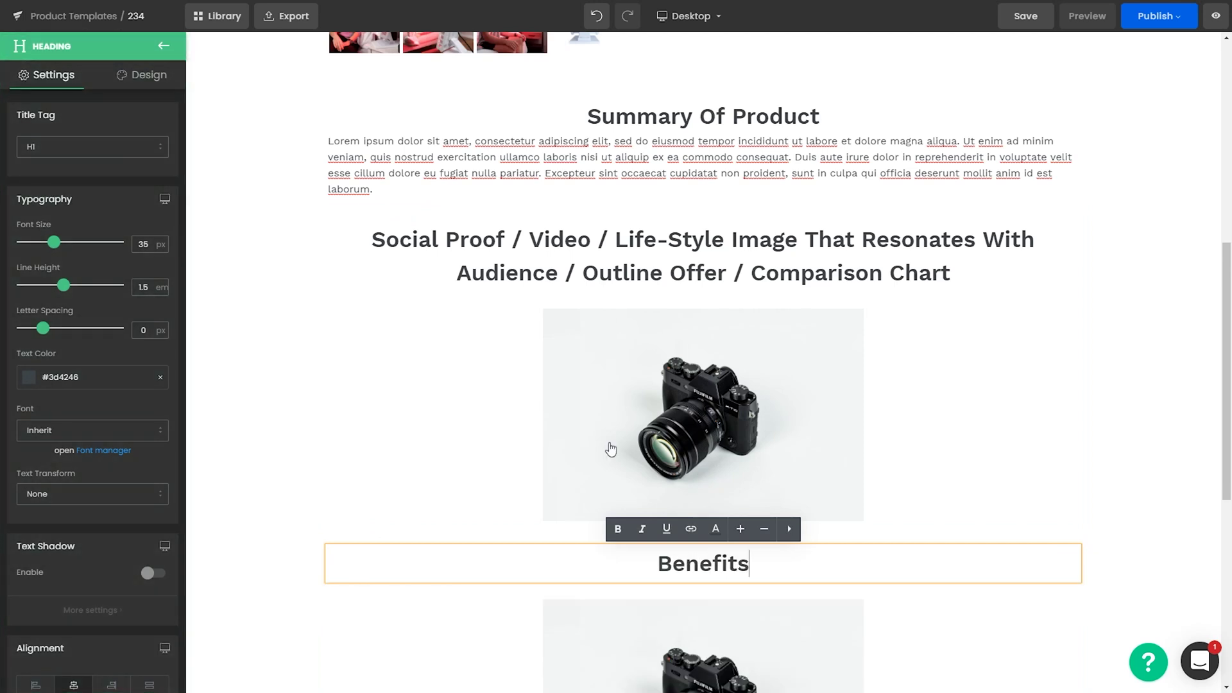
pyautogui.click(890, 469)
pyautogui.scroll(-1, 890, 469)
pyautogui.scroll(10, 890, 468)
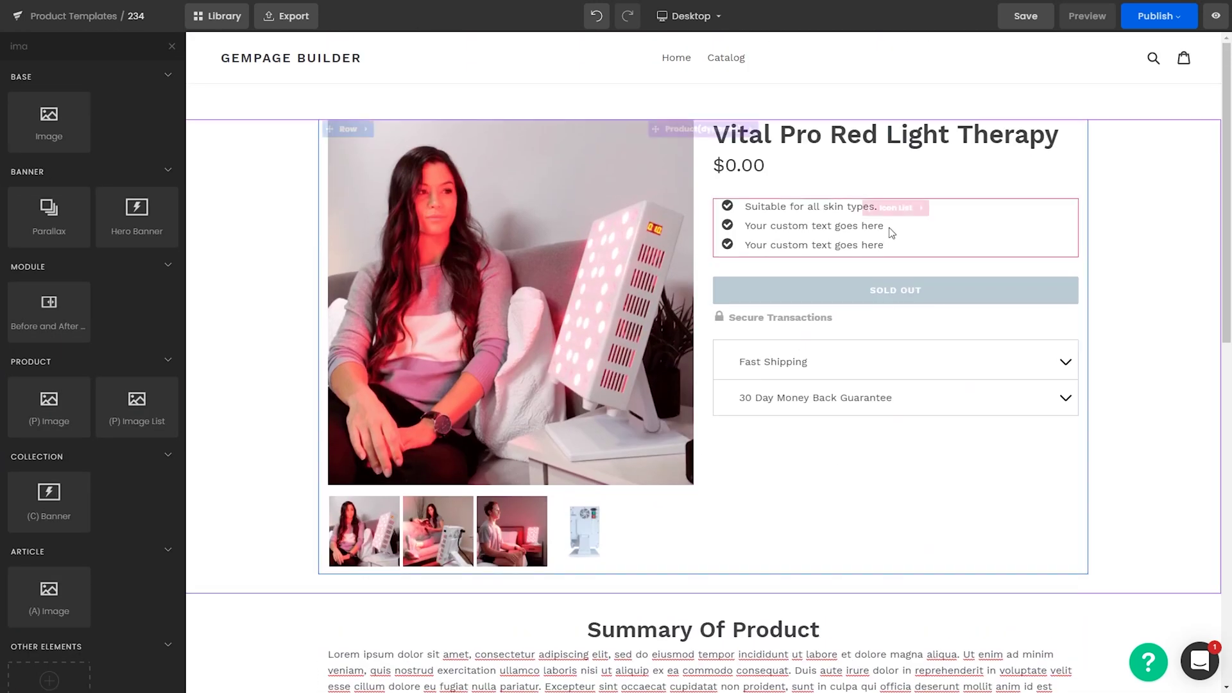
# Copy the checkmark icon list into Benefits and type 'Benefit of the benefit. Problem of problem. Benefit of the benefit.' into its first item
pyautogui.click(934, 214)
pyautogui.click(941, 208)
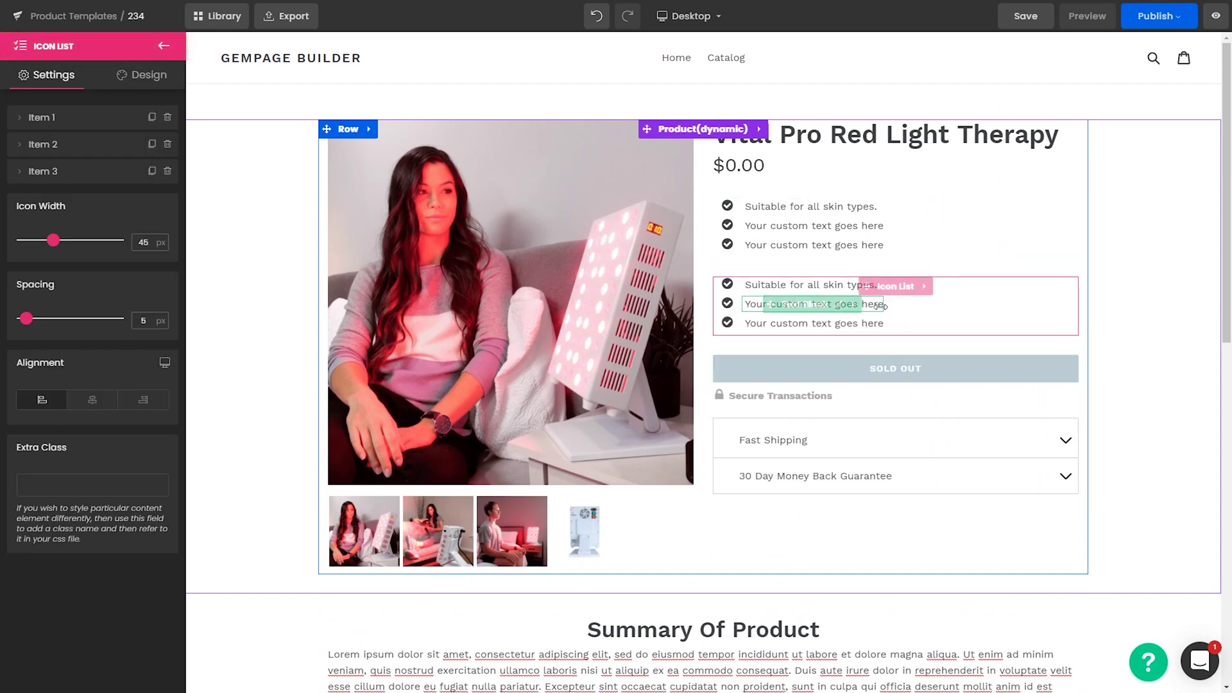
pyautogui.moveTo(865, 290); pyautogui.dragTo(702, 513)
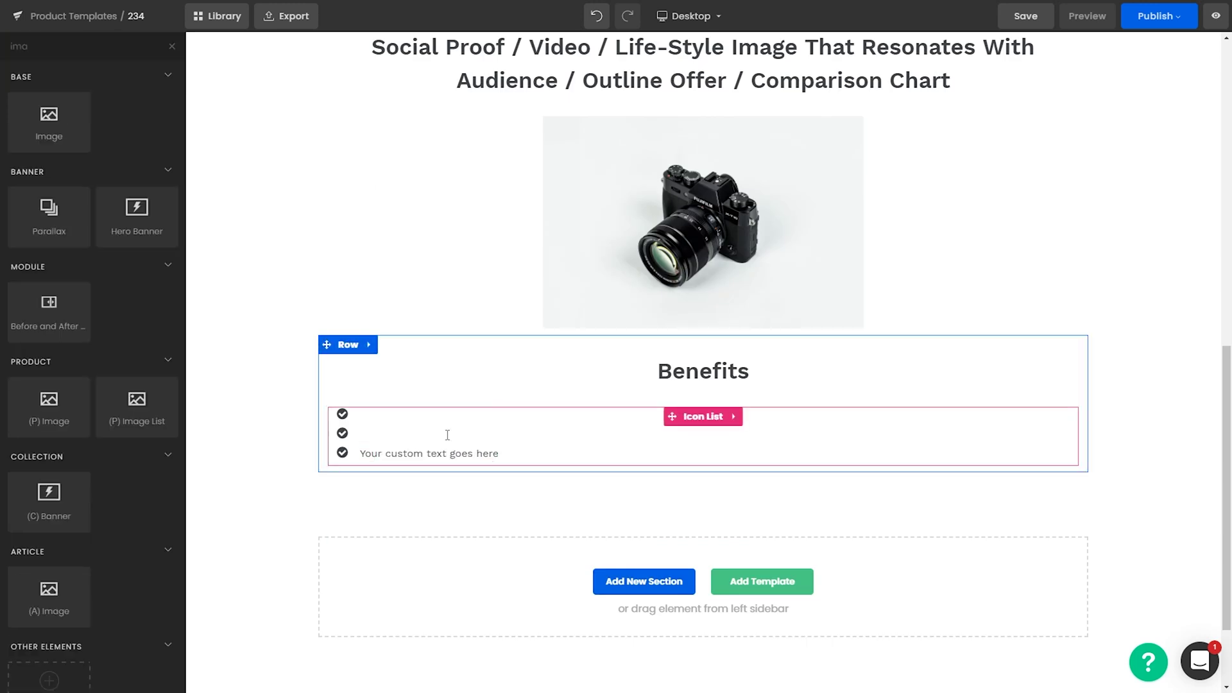
pyautogui.click(388, 417)
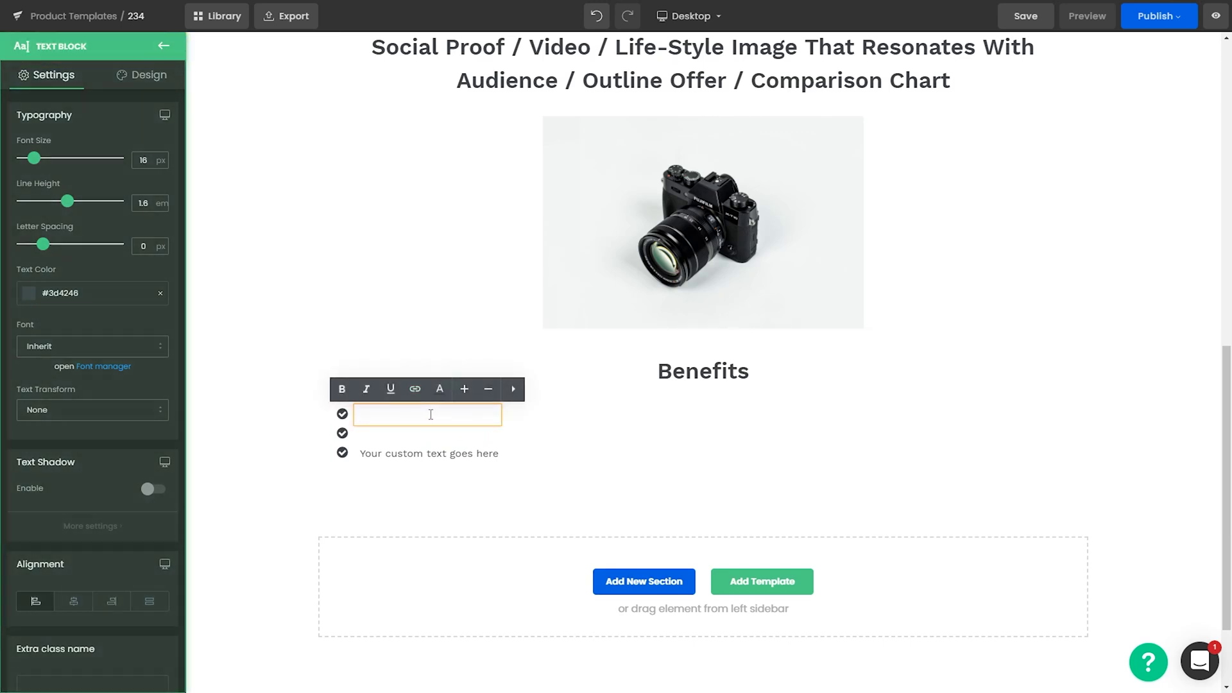
pyautogui.write('Benefit of the benefit.')
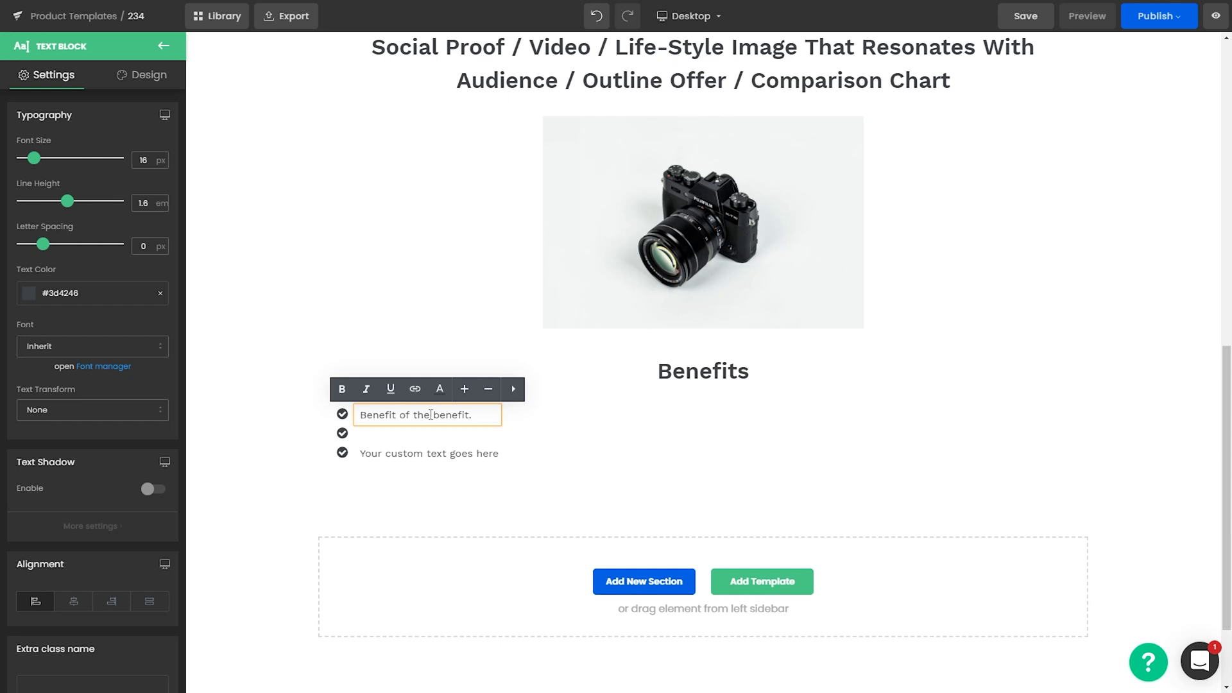
pyautogui.write(' Problem of proble,')
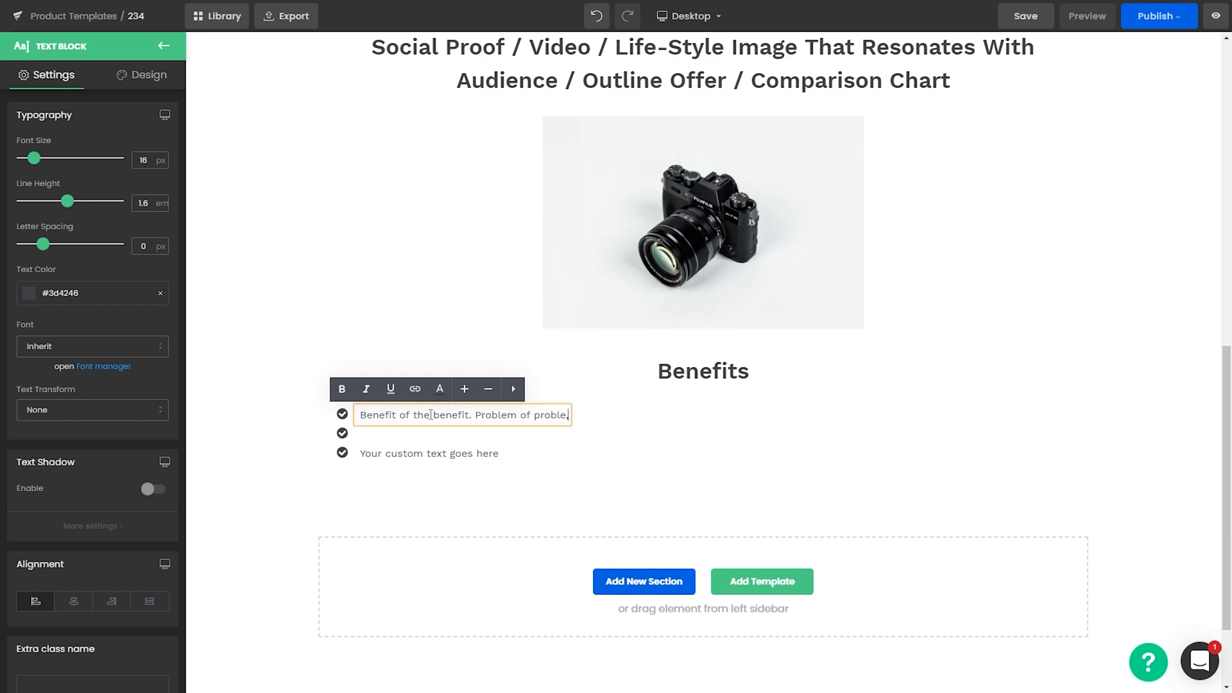
pyautogui.write('m. Benefit of the b')
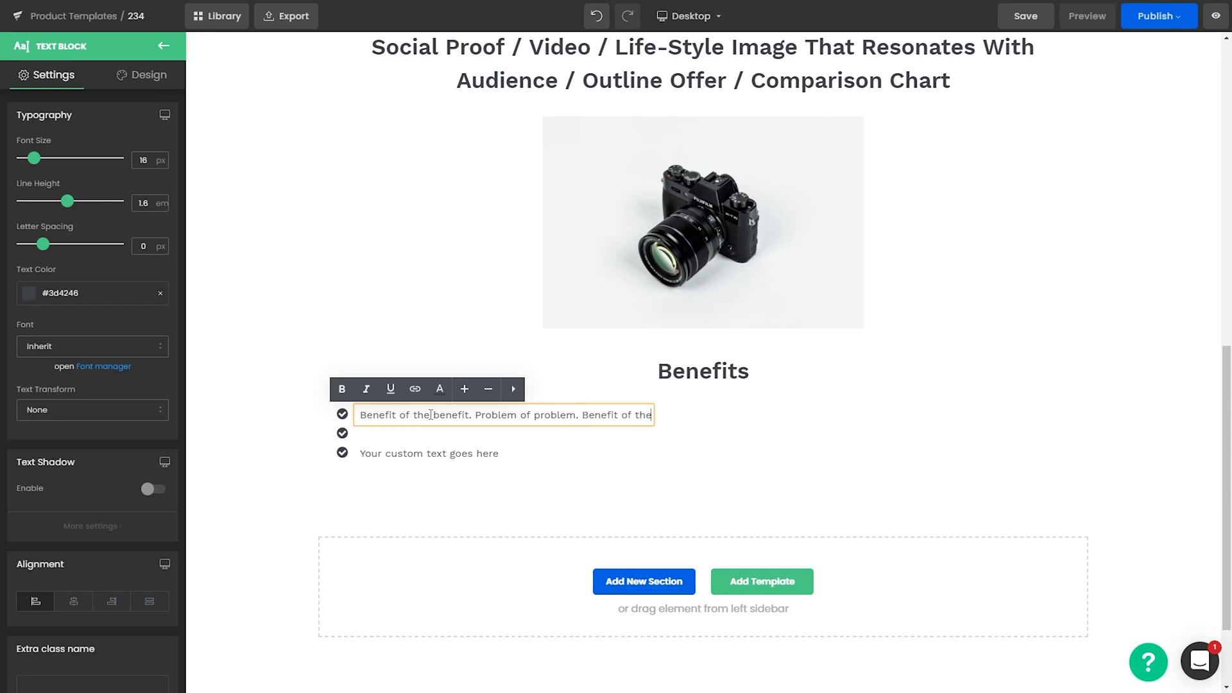
pyautogui.write('enefit.')
pyautogui.click(1117, 413)
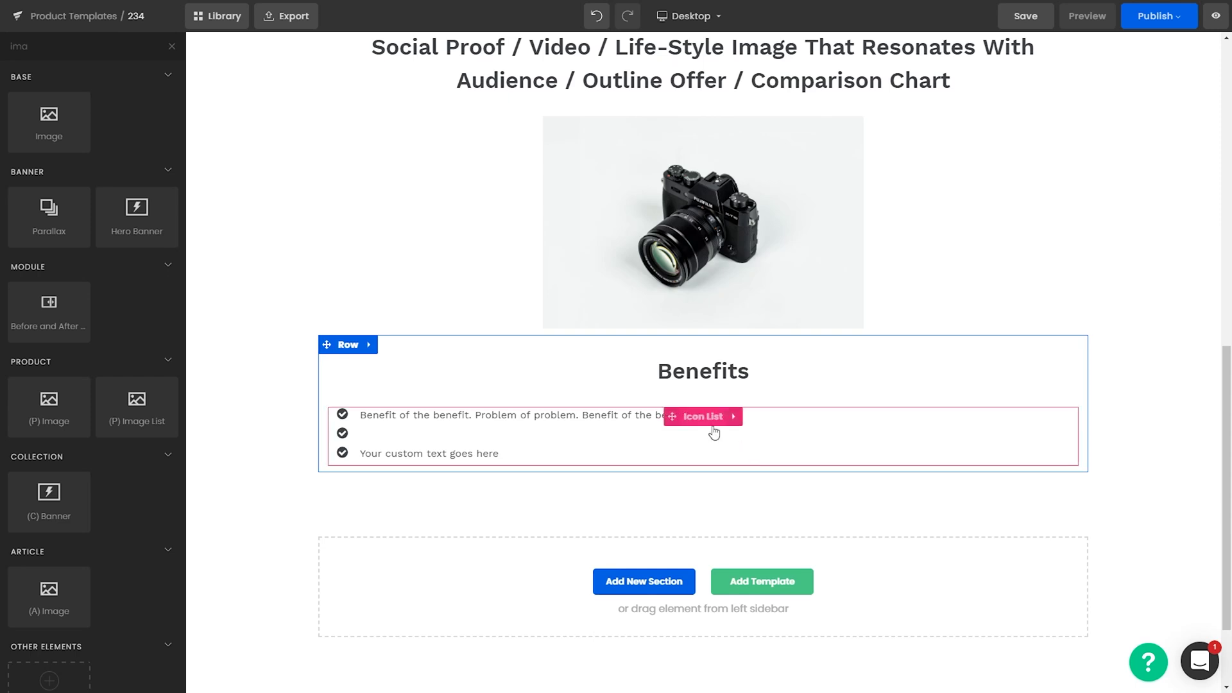
# Duplicate the Benefits row, rename its heading to 'FAQ', and delete its icon list
pyautogui.click(369, 345)
pyautogui.click(388, 345)
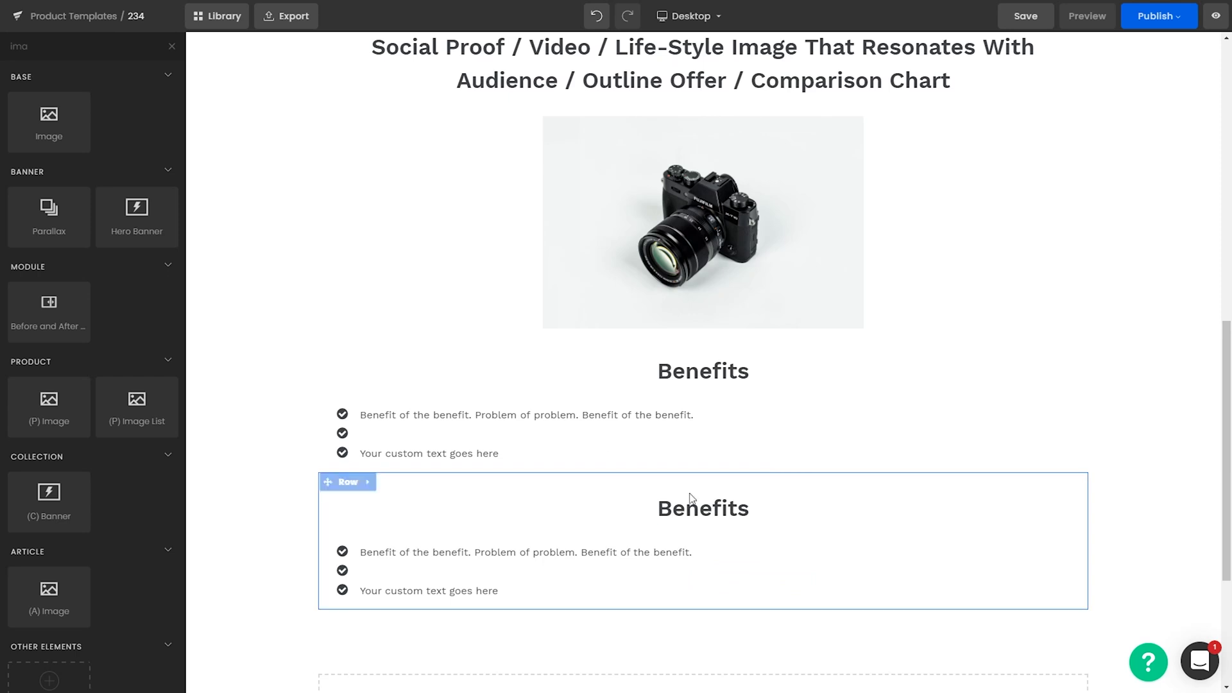
pyautogui.click(685, 518)
pyautogui.doubleClick(738, 513)
pyautogui.write('GS')
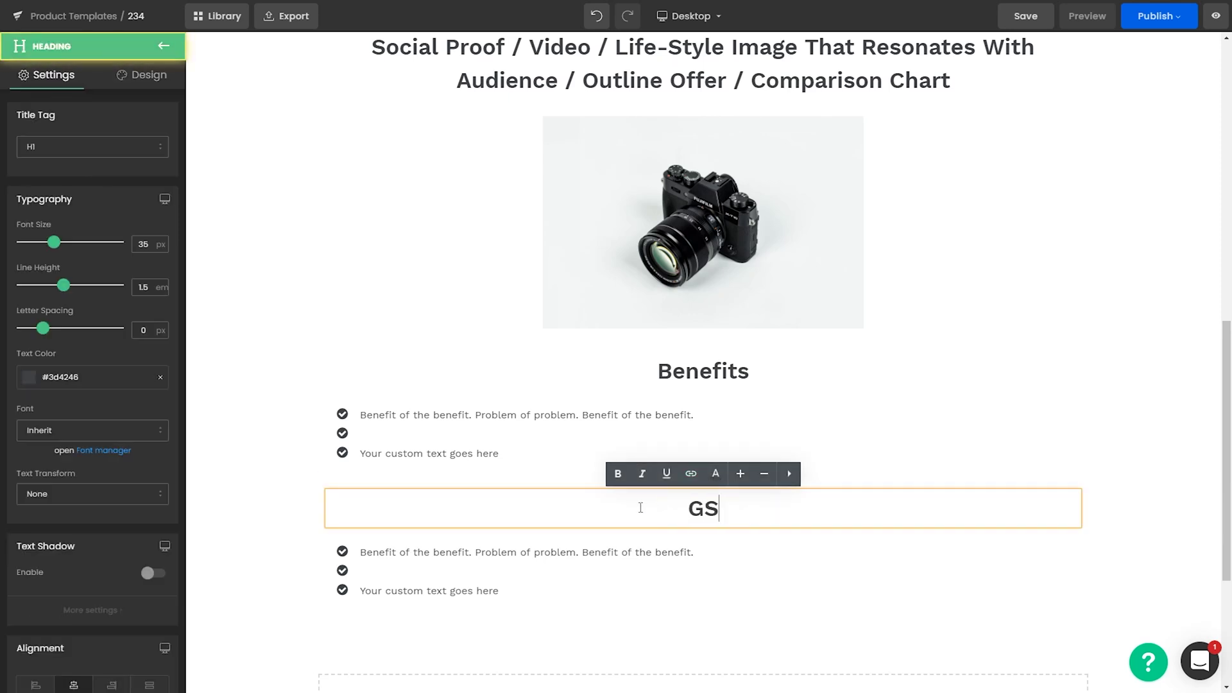
pyautogui.moveTo(756, 520); pyautogui.dragTo(627, 501)
pyautogui.write('FAQ')
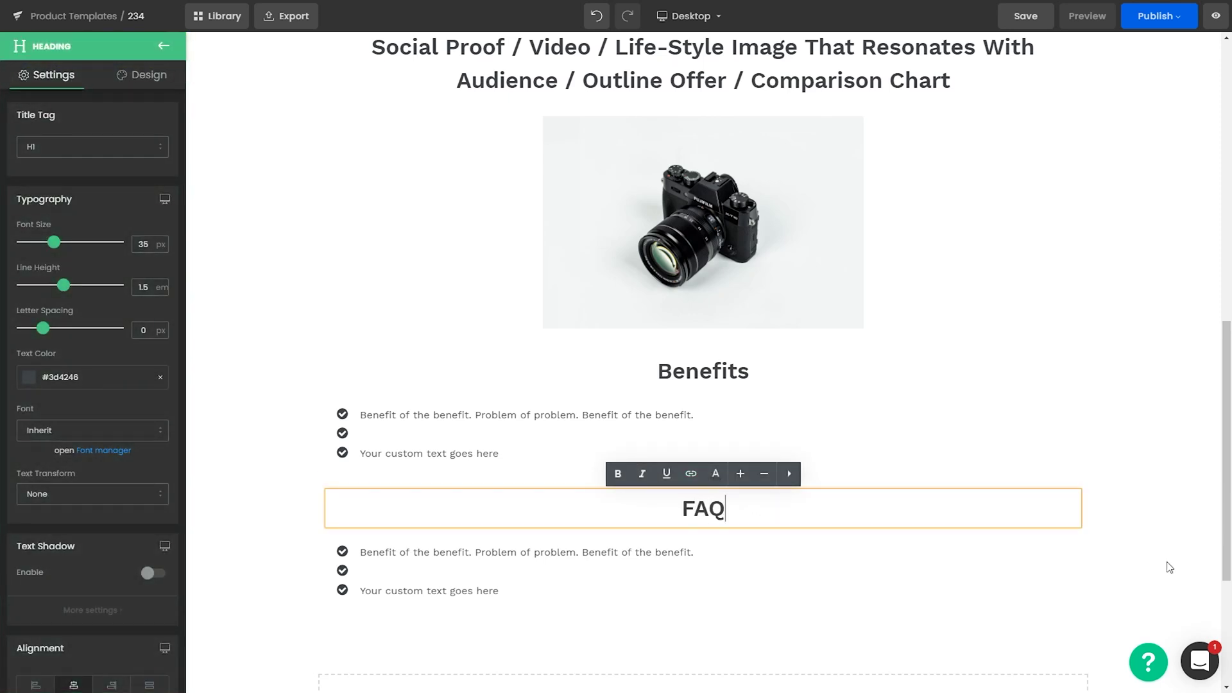
pyautogui.press('Escape')
pyautogui.click(733, 554)
pyautogui.click(747, 553)
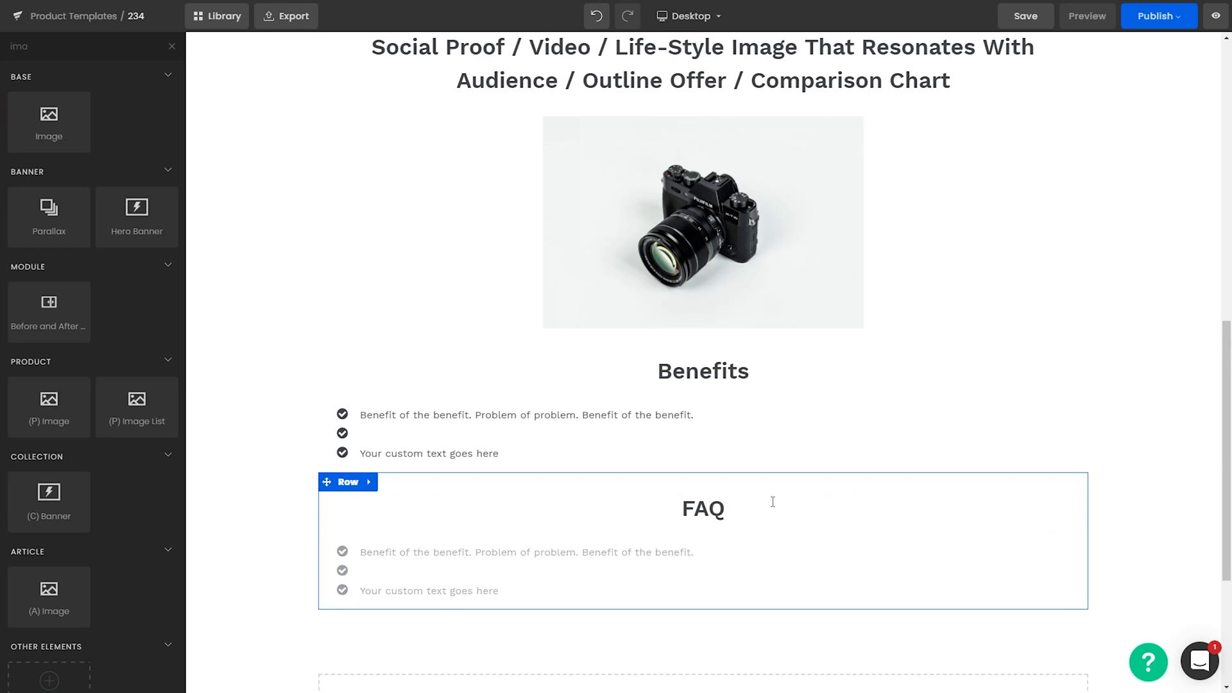
# Copy the product section's Fast Shipping accordion into the FAQ row under its heading
pyautogui.scroll(15, 883, 428)
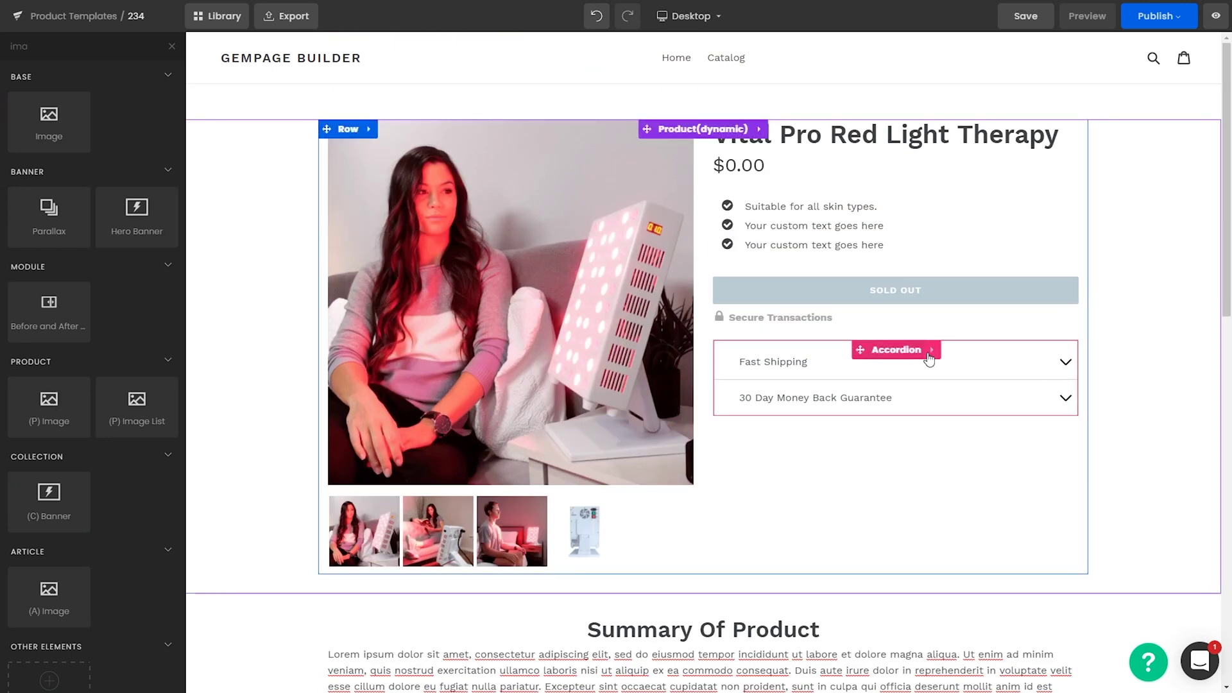
pyautogui.click(923, 350)
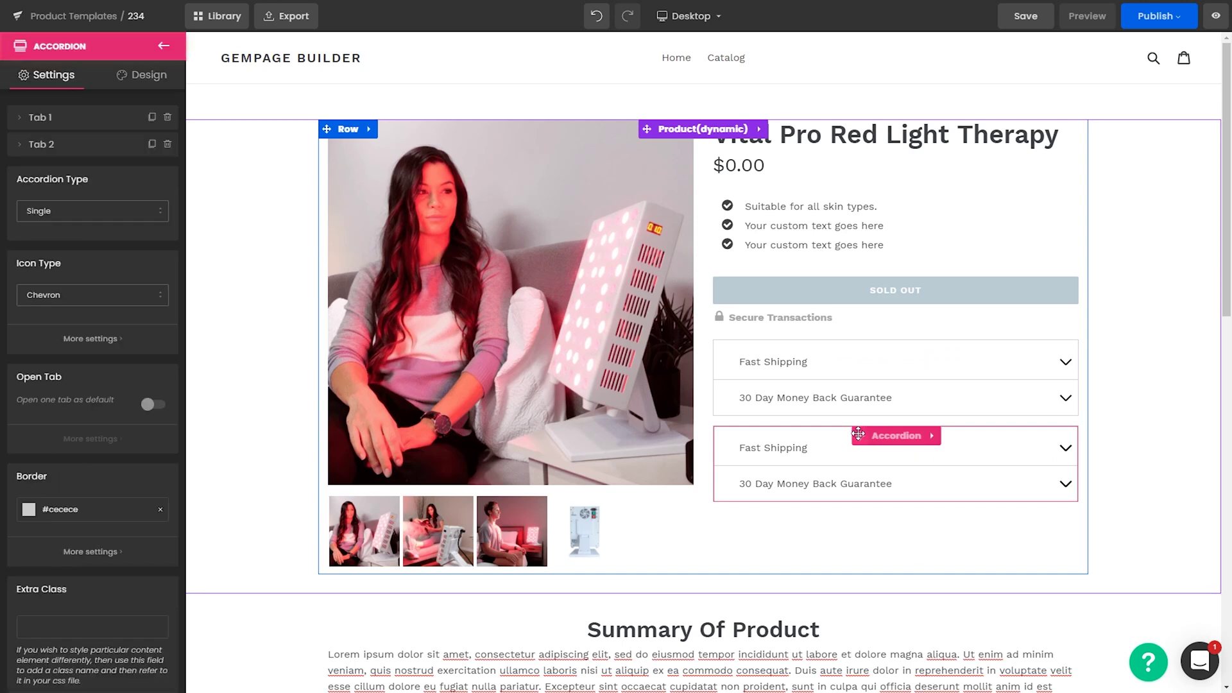
pyautogui.scroll(-15, 746, 430)
pyautogui.moveTo(864, 433); pyautogui.dragTo(681, 333)
pyautogui.scroll(-3, 746, 430)
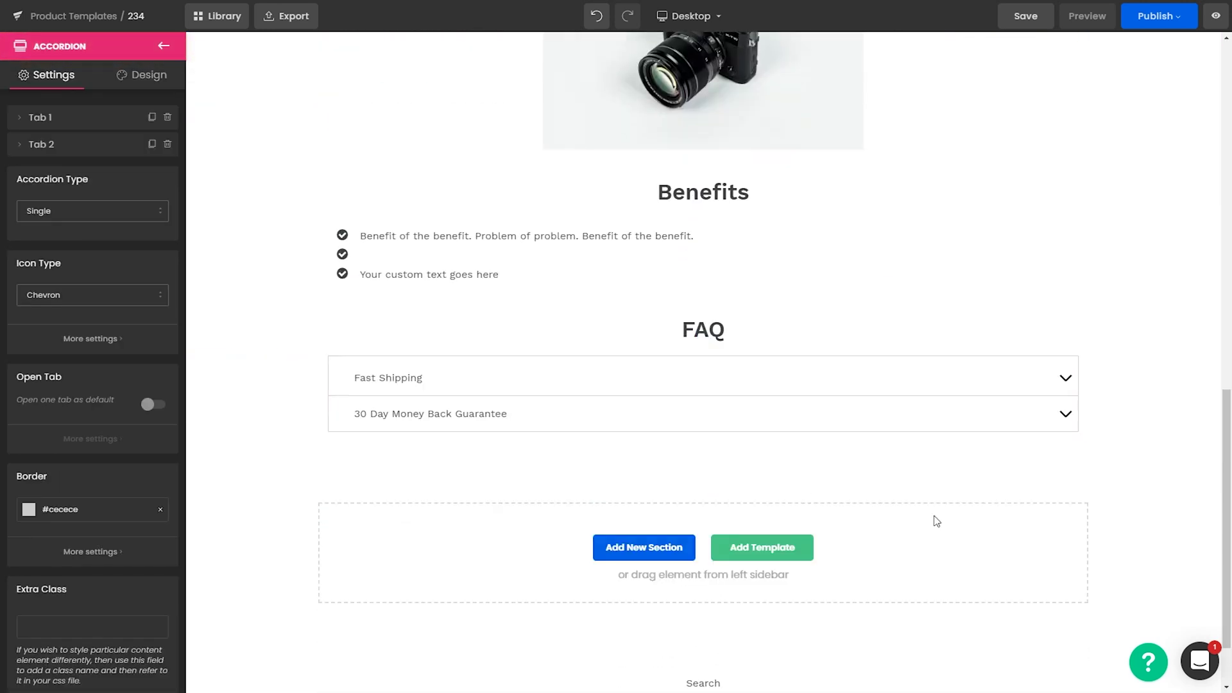
pyautogui.click(949, 483)
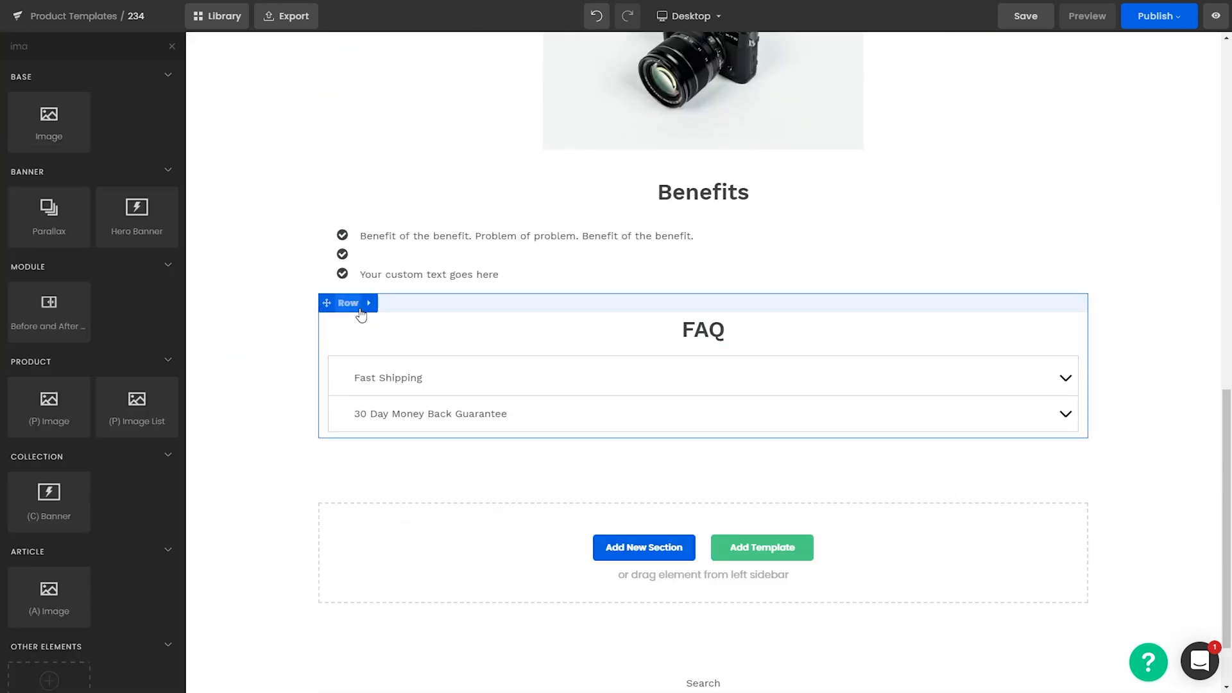
# Duplicate the FAQ row and rename the copy's heading to 'Reviews'
pyautogui.click(370, 314)
pyautogui.click(388, 311)
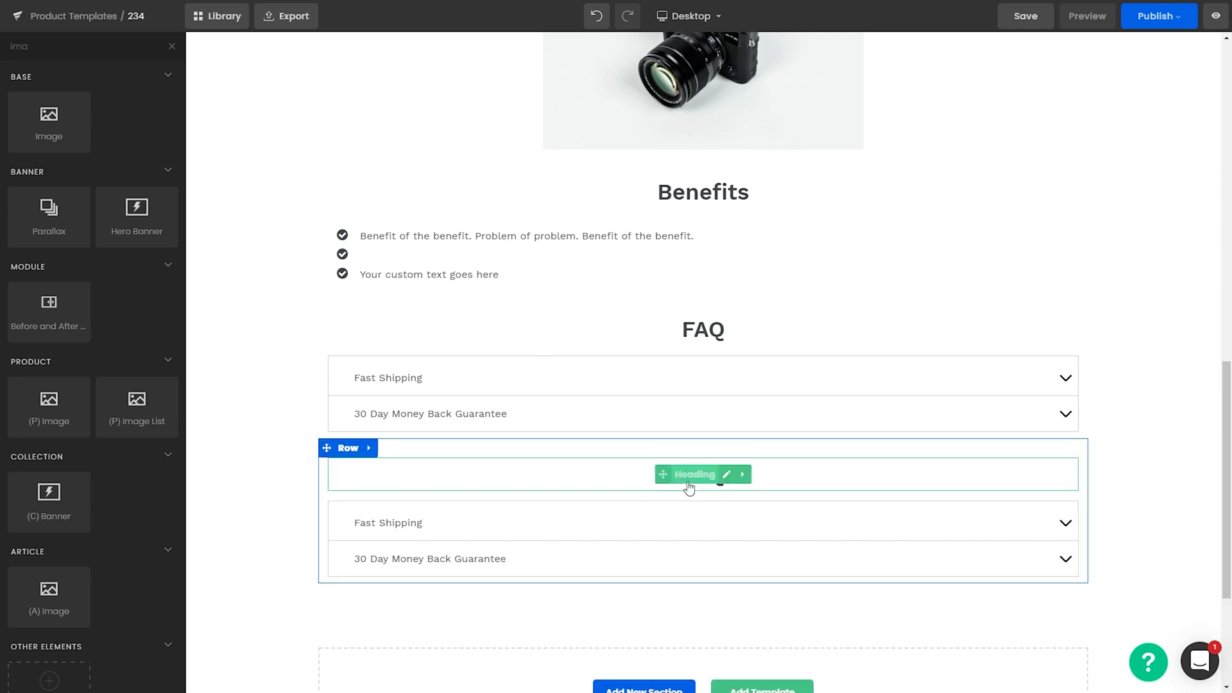
pyautogui.click(721, 483)
pyautogui.moveTo(762, 484); pyautogui.dragTo(668, 473)
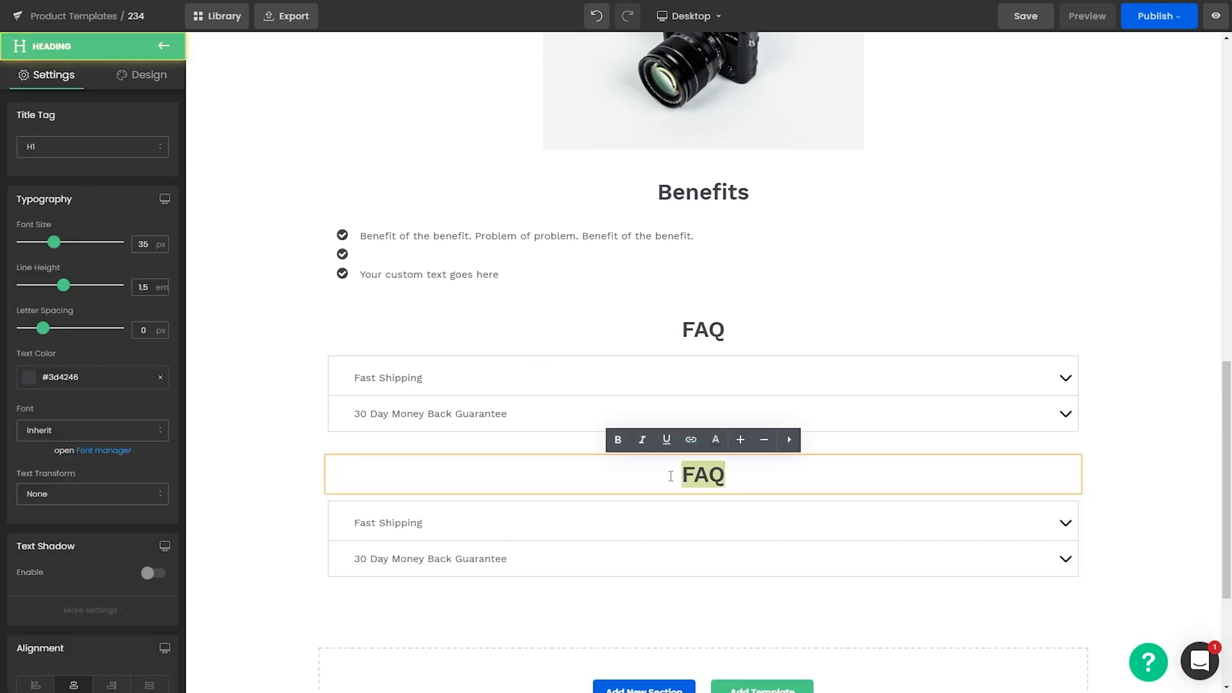
pyautogui.write('Reviews')
# Add the Loox Product Page widget to the Reviews row and try a Star Badge under the product title
pyautogui.click(35, 632)
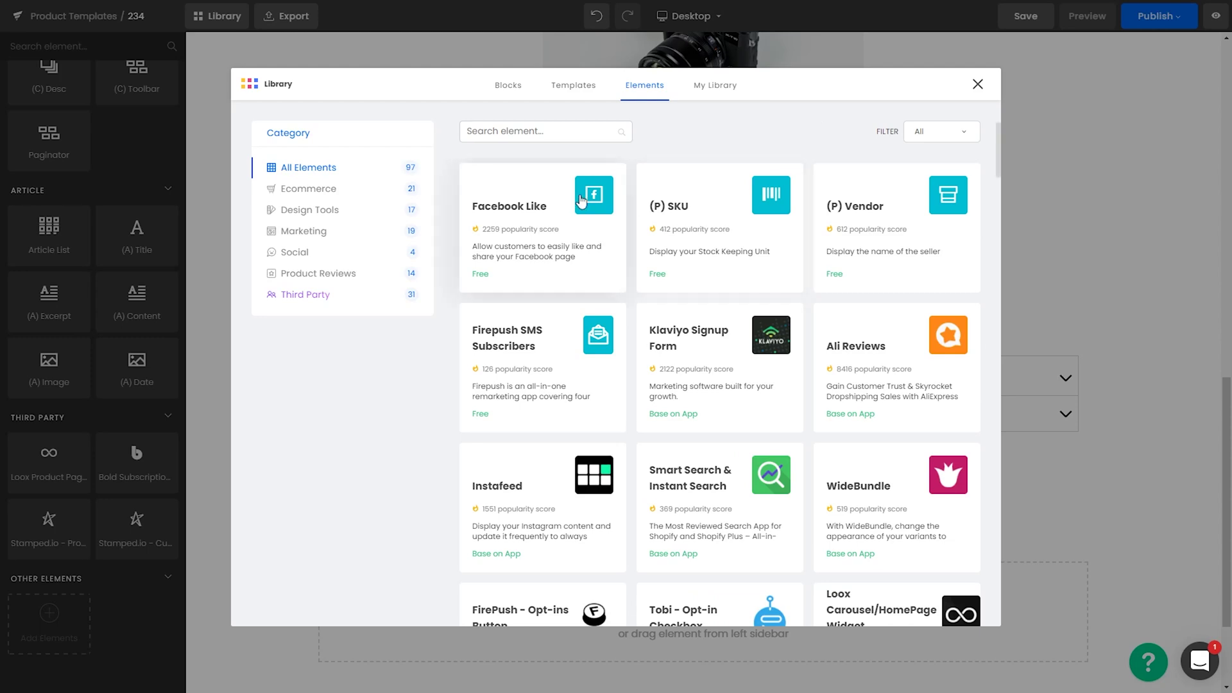
pyautogui.click(977, 84)
pyautogui.moveTo(49, 452); pyautogui.dragTo(529, 483)
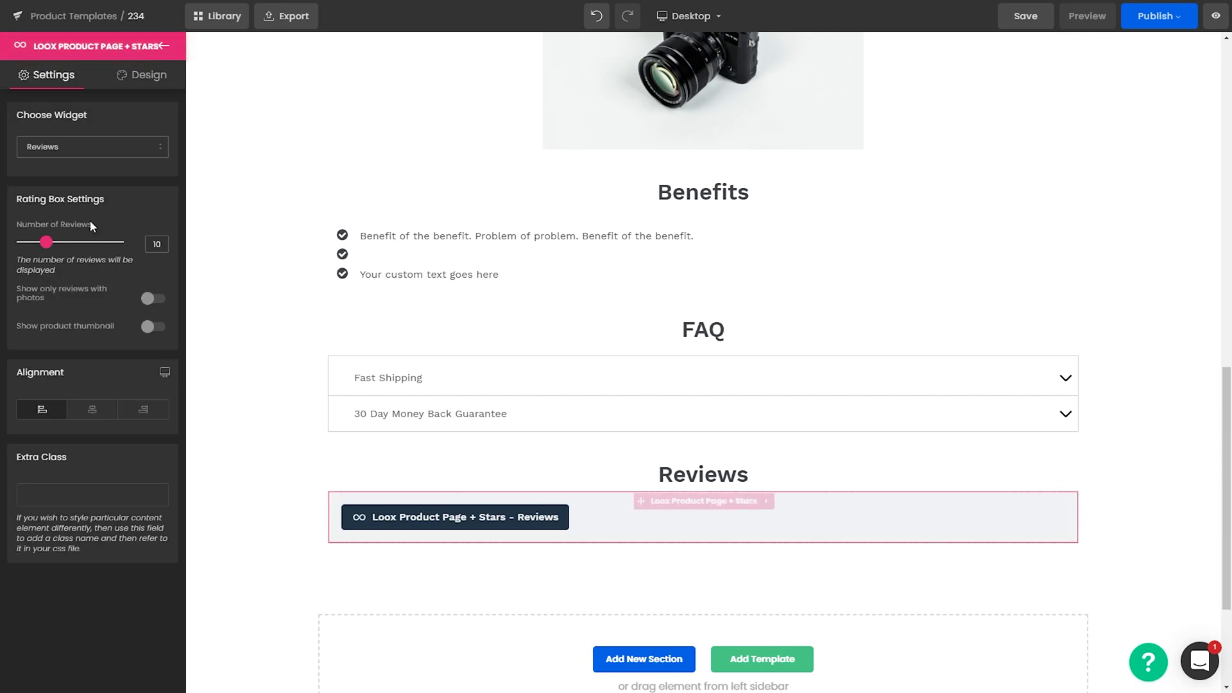
pyautogui.click(69, 151)
pyautogui.click(76, 192)
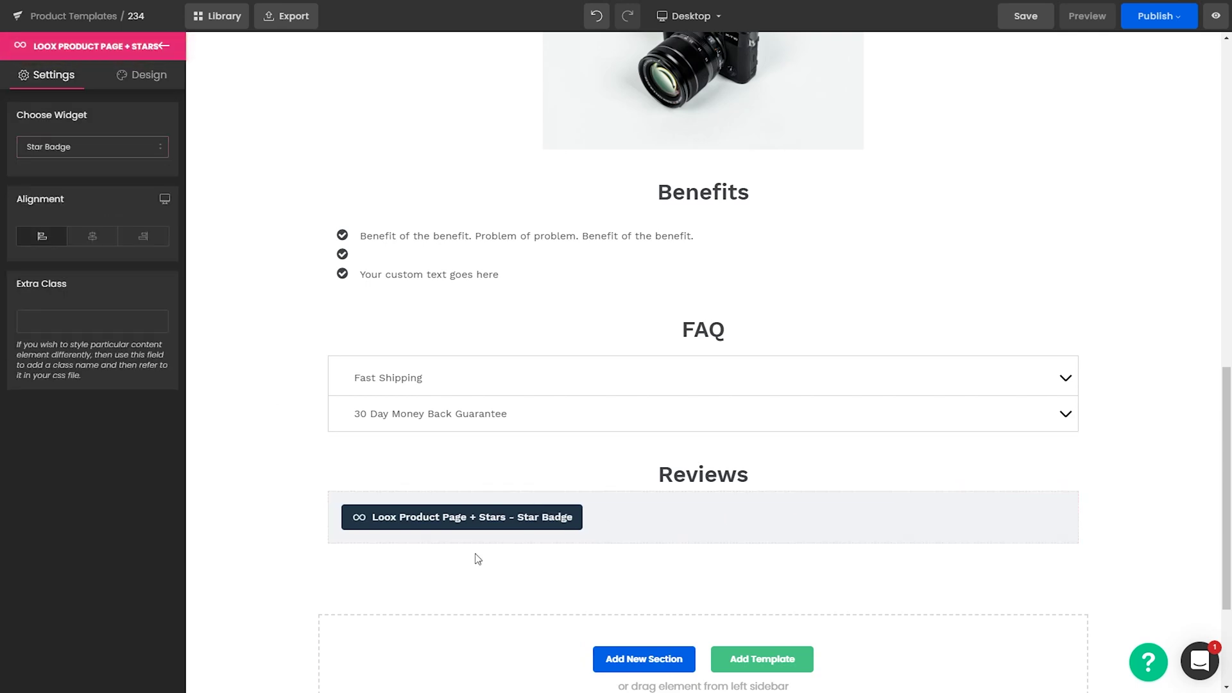
pyautogui.scroll(14, 578, 520)
pyautogui.scroll(-15, 706, 224)
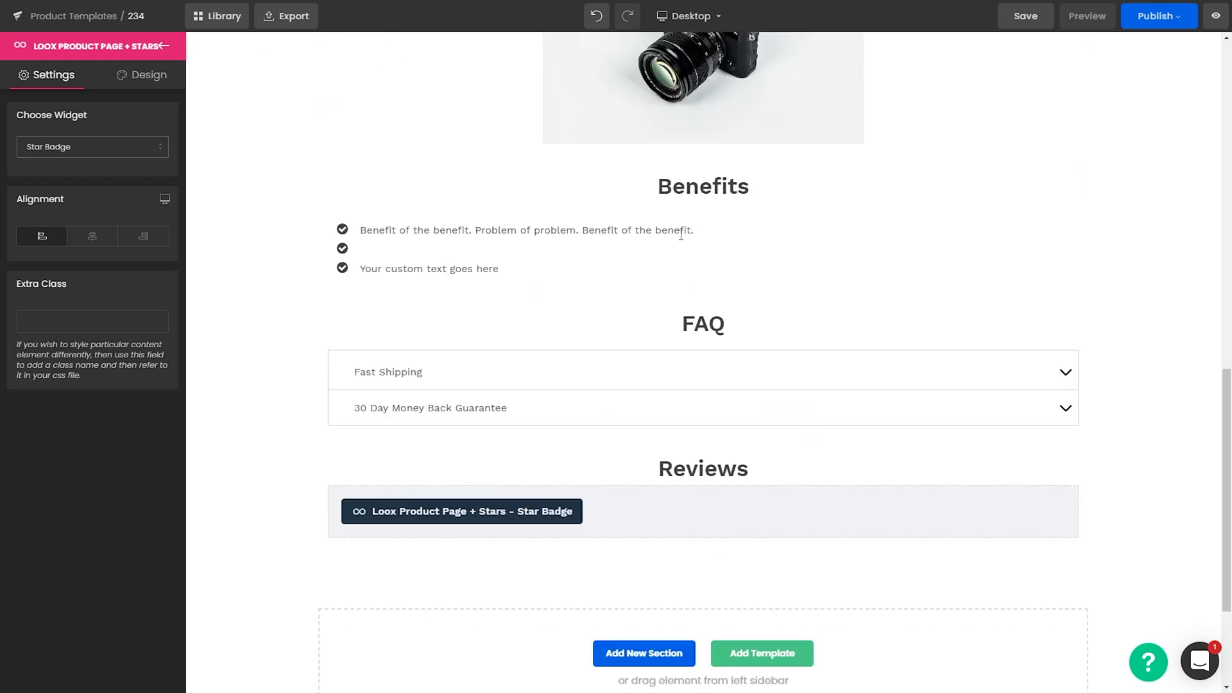
pyautogui.moveTo(627, 303); pyautogui.dragTo(738, 320)
pyautogui.scroll(-10, 805, 251)
pyautogui.scroll(-1, 796, 310)
# Set the Loox widget's Choose Widget option back to Reviews
pyautogui.click(80, 147)
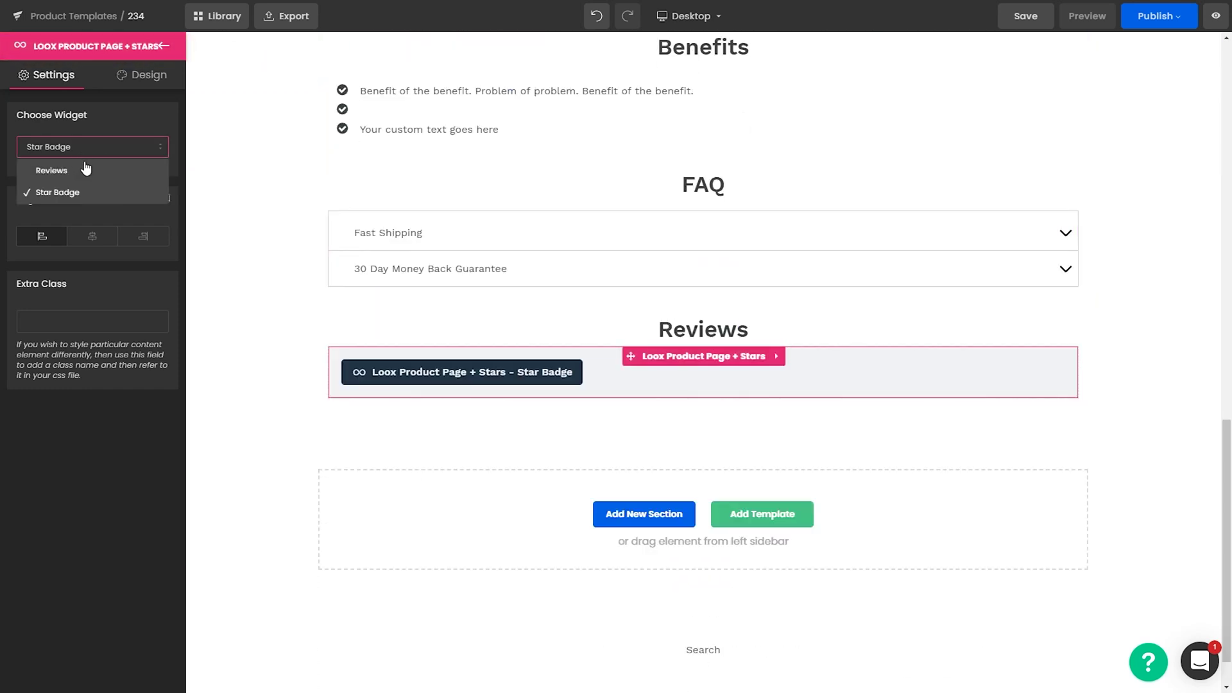
pyautogui.click(86, 168)
pyautogui.scroll(3, 924, 353)
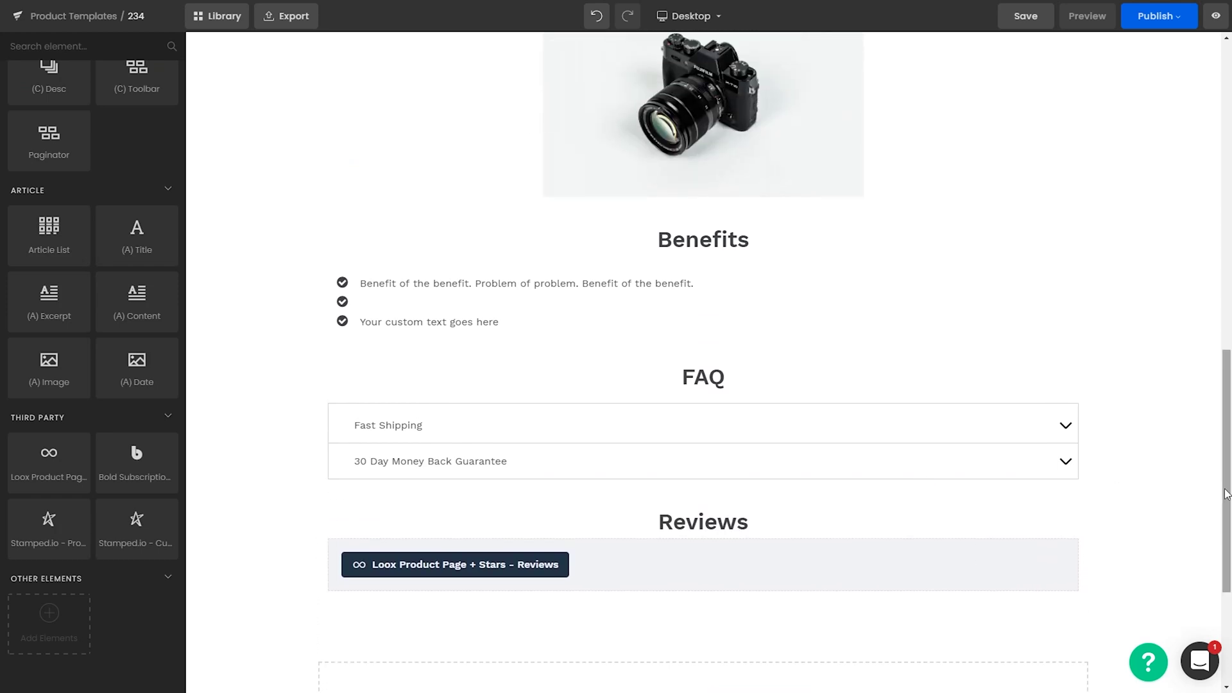
pyautogui.moveTo(1226, 494); pyautogui.dragTo(1186, 185)
pyautogui.click(1185, 184)
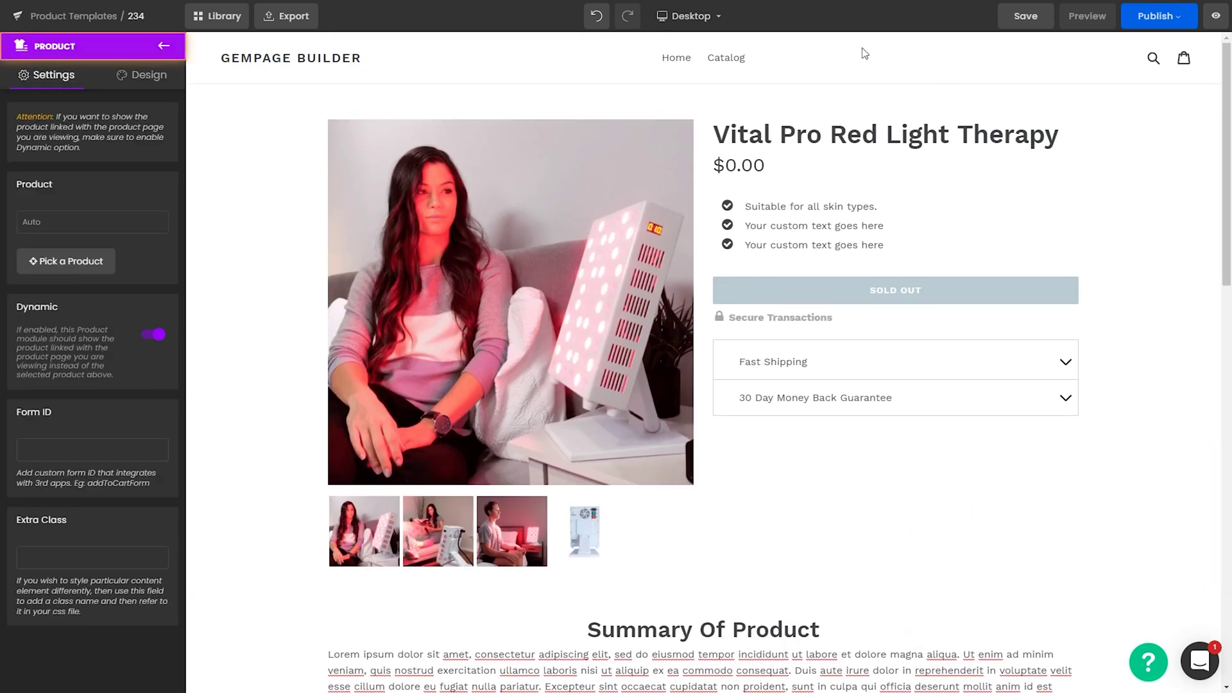
# Preview the page at mobile size and inspect the product thumbnail image list
pyautogui.click(700, 19)
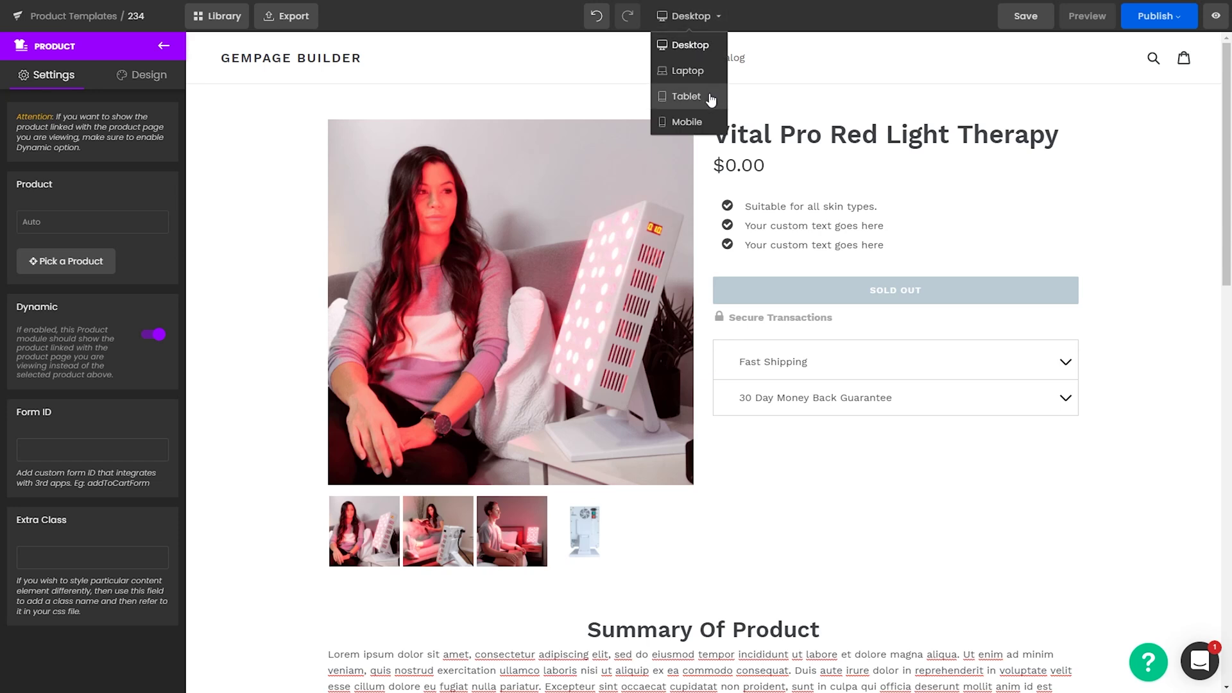
pyautogui.click(685, 119)
pyautogui.moveTo(865, 187); pyautogui.dragTo(853, 165)
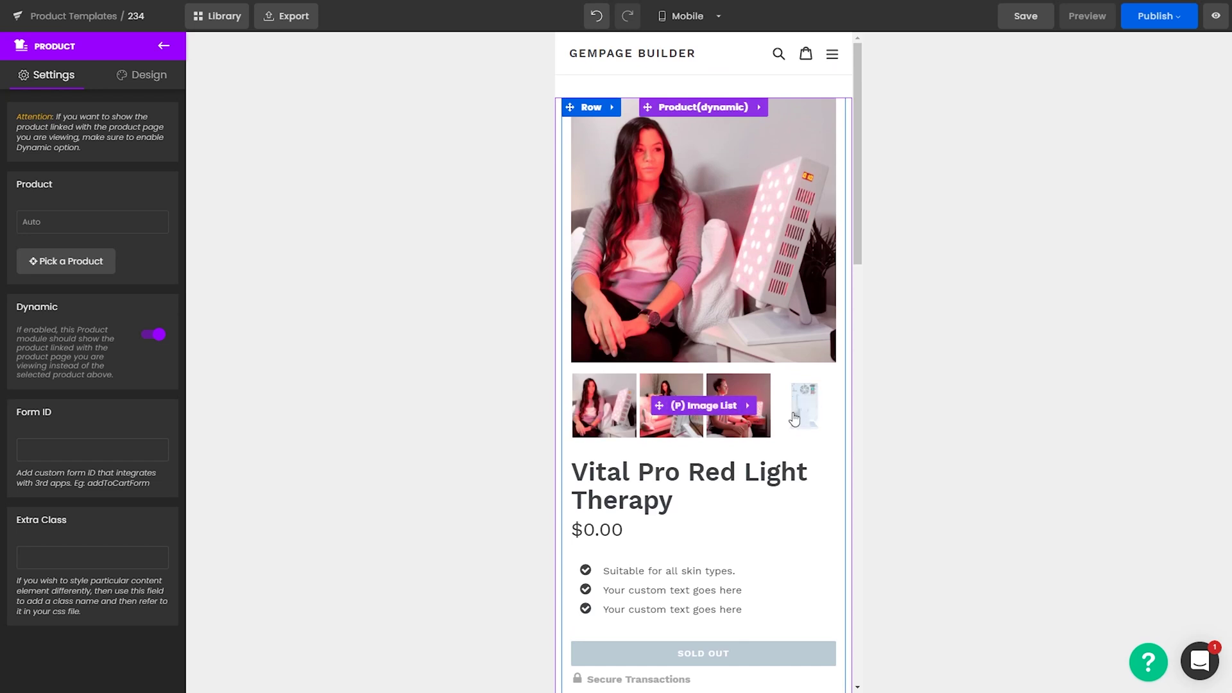
pyautogui.click(737, 414)
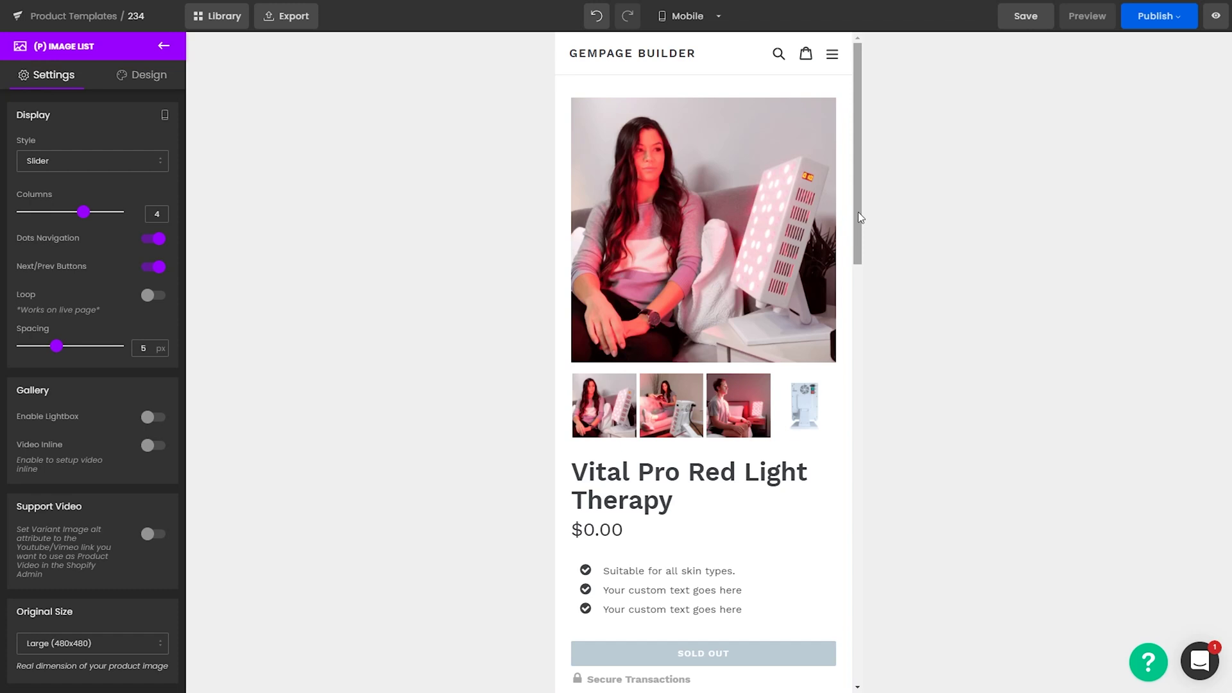
pyautogui.moveTo(861, 217); pyautogui.dragTo(858, 452)
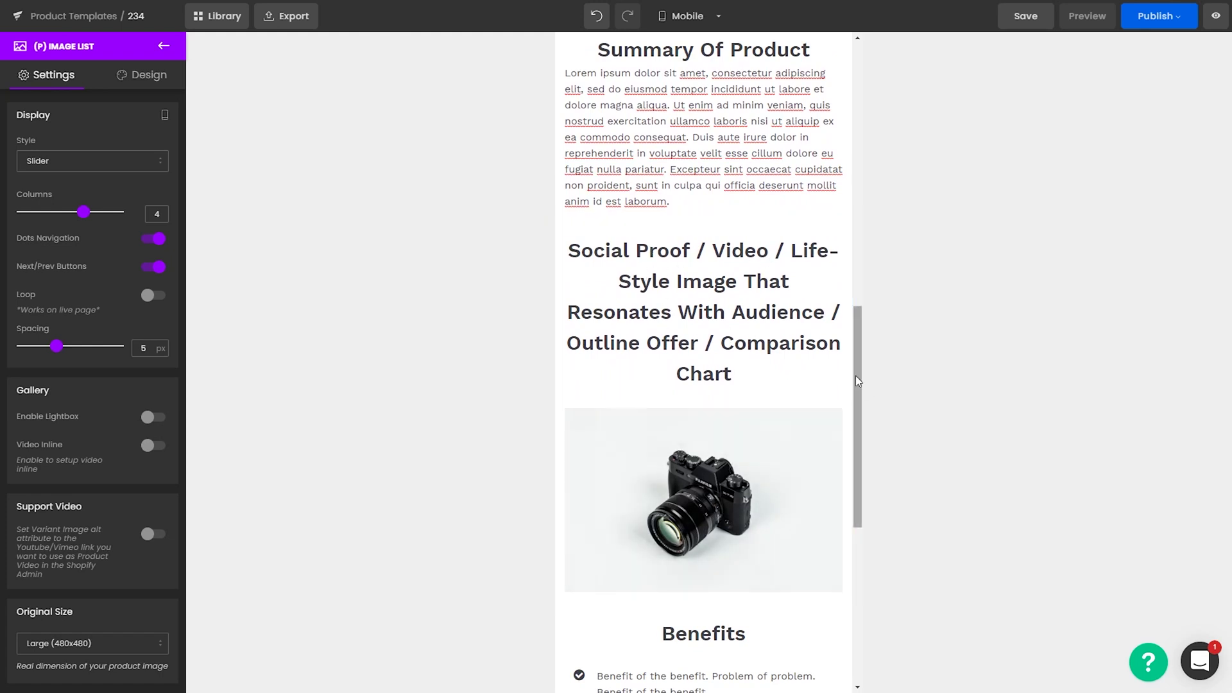
pyautogui.moveTo(856, 377); pyautogui.dragTo(847, 175)
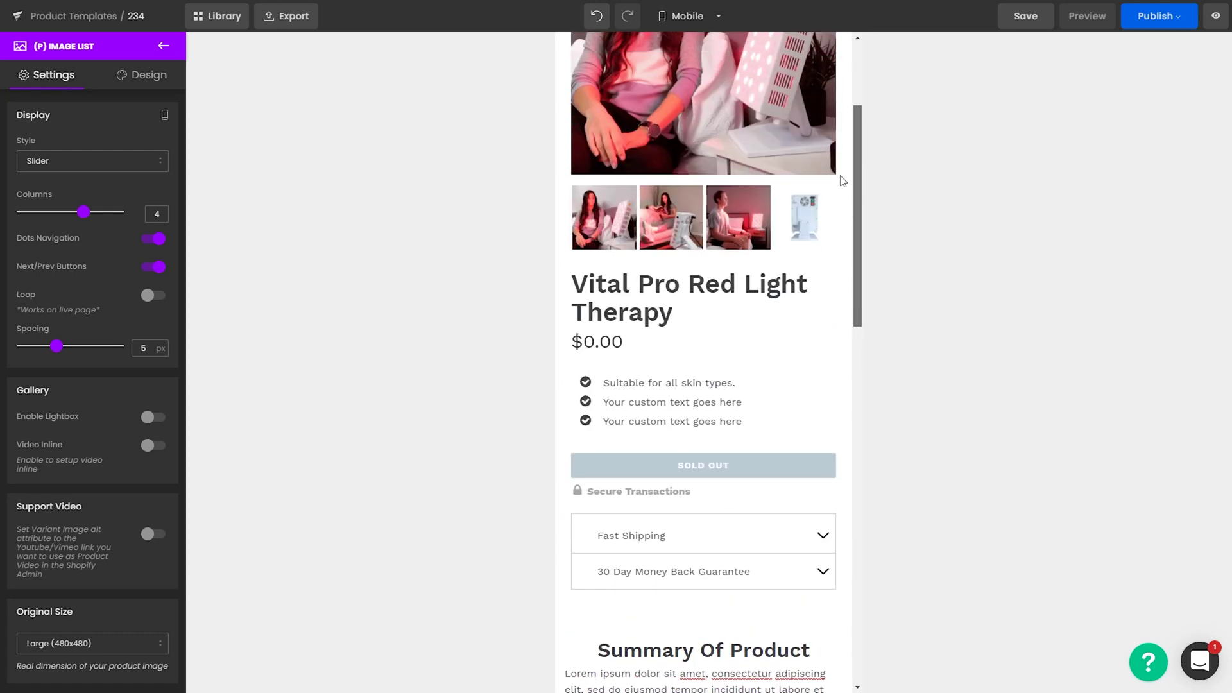
pyautogui.scroll(-4, 843, 181)
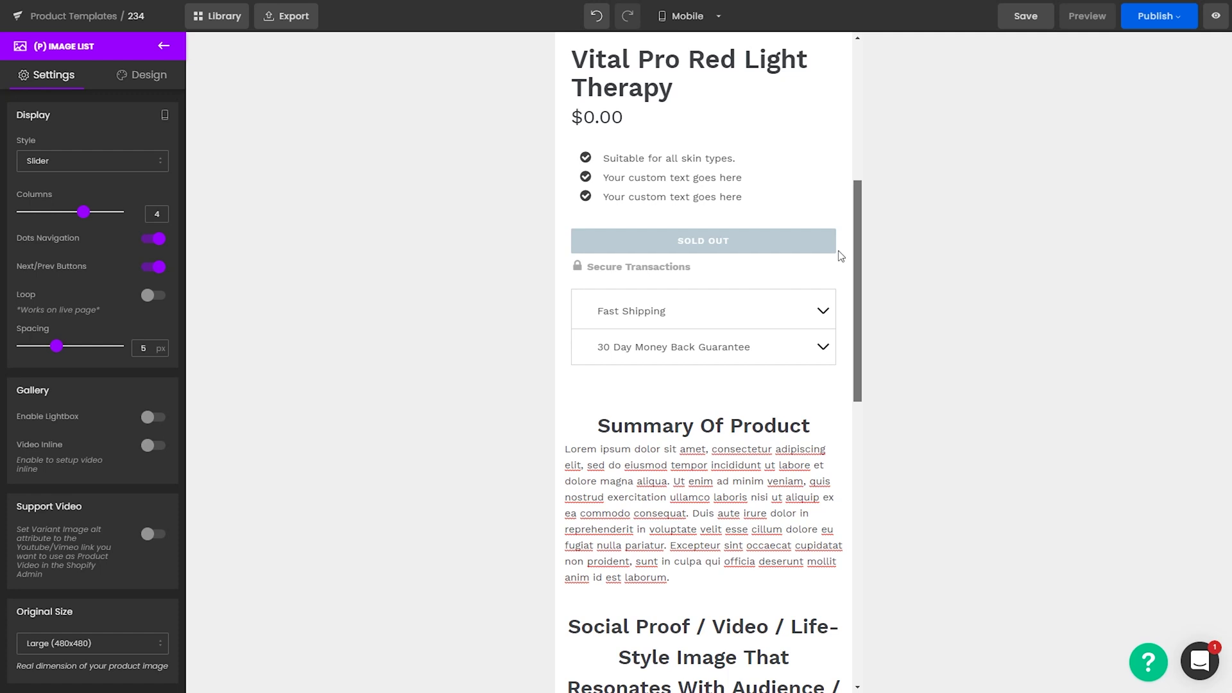
pyautogui.scroll(-14, 841, 255)
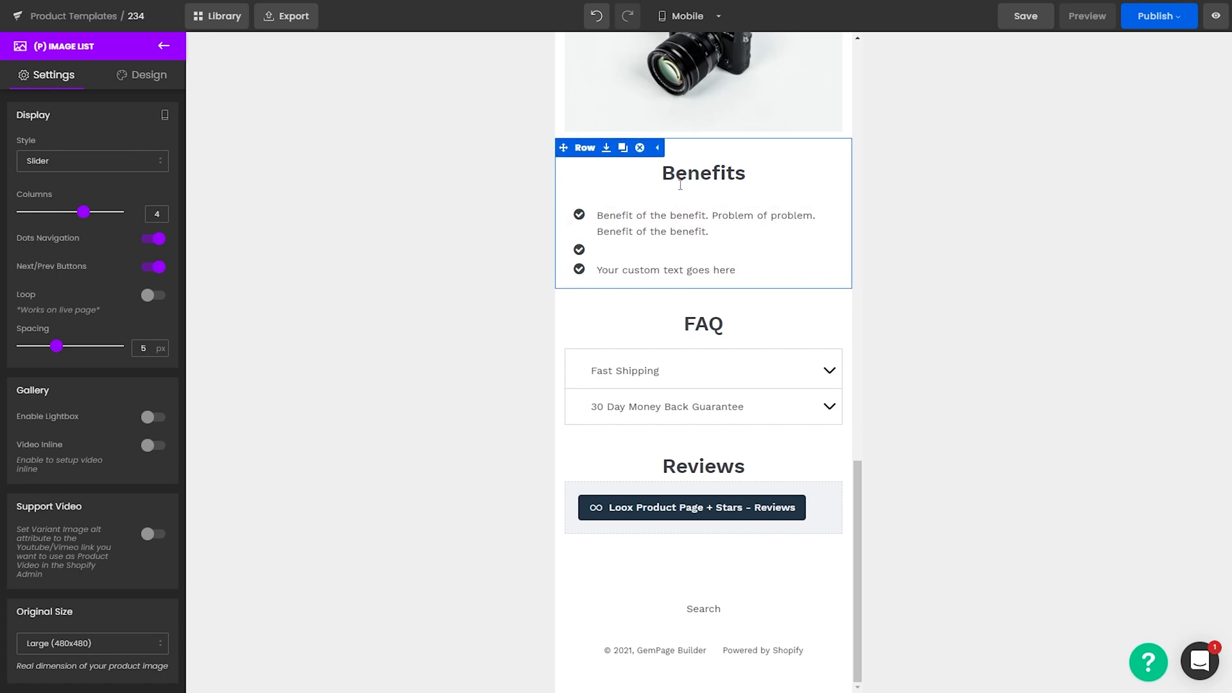
# Select the Benefits row and return the preview to desktop width
pyautogui.click(586, 149)
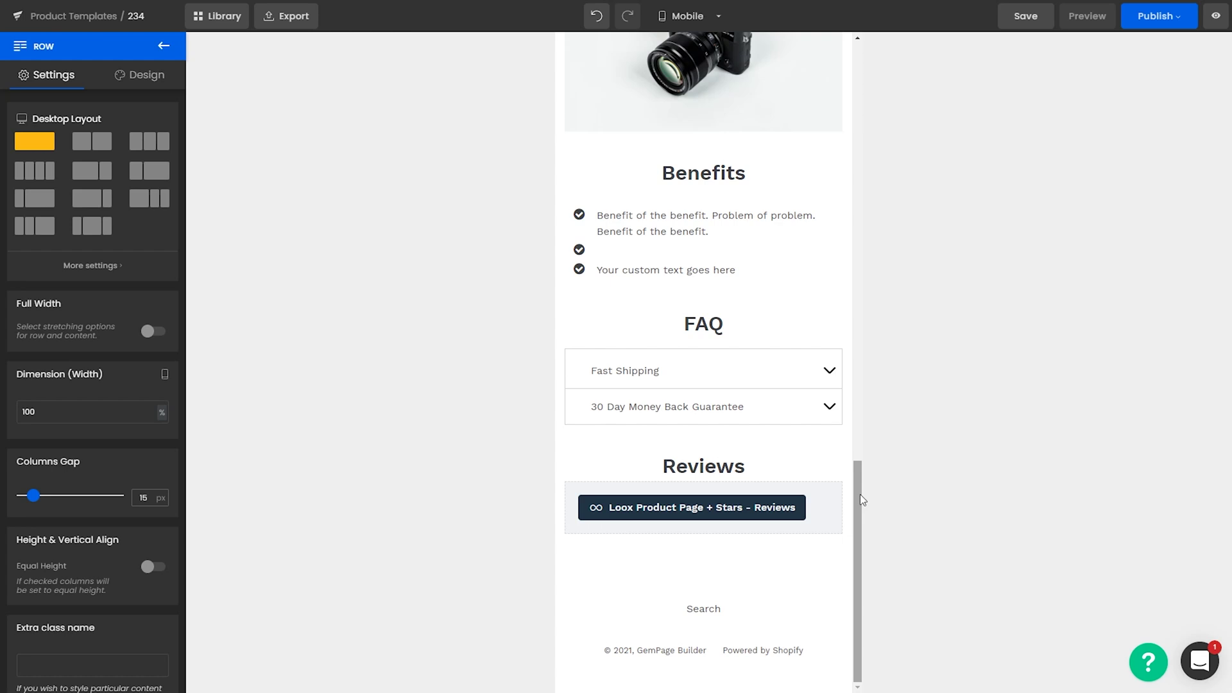
pyautogui.click(706, 15)
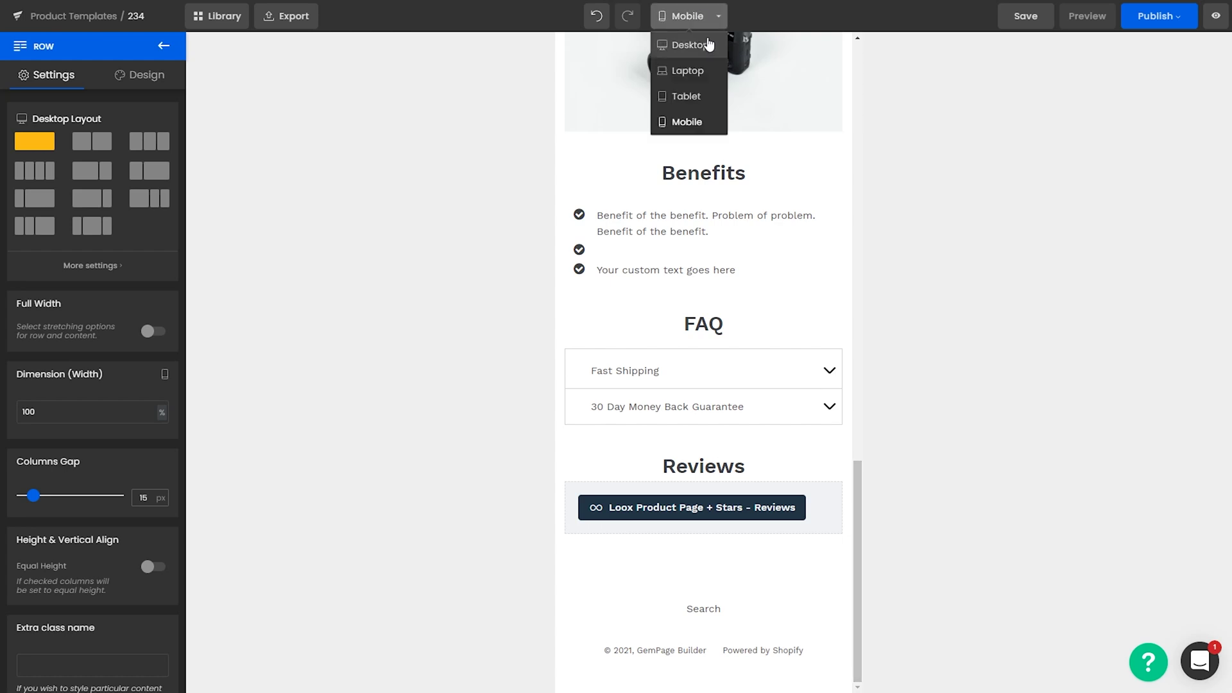
pyautogui.click(707, 44)
pyautogui.scroll(5, 1171, 445)
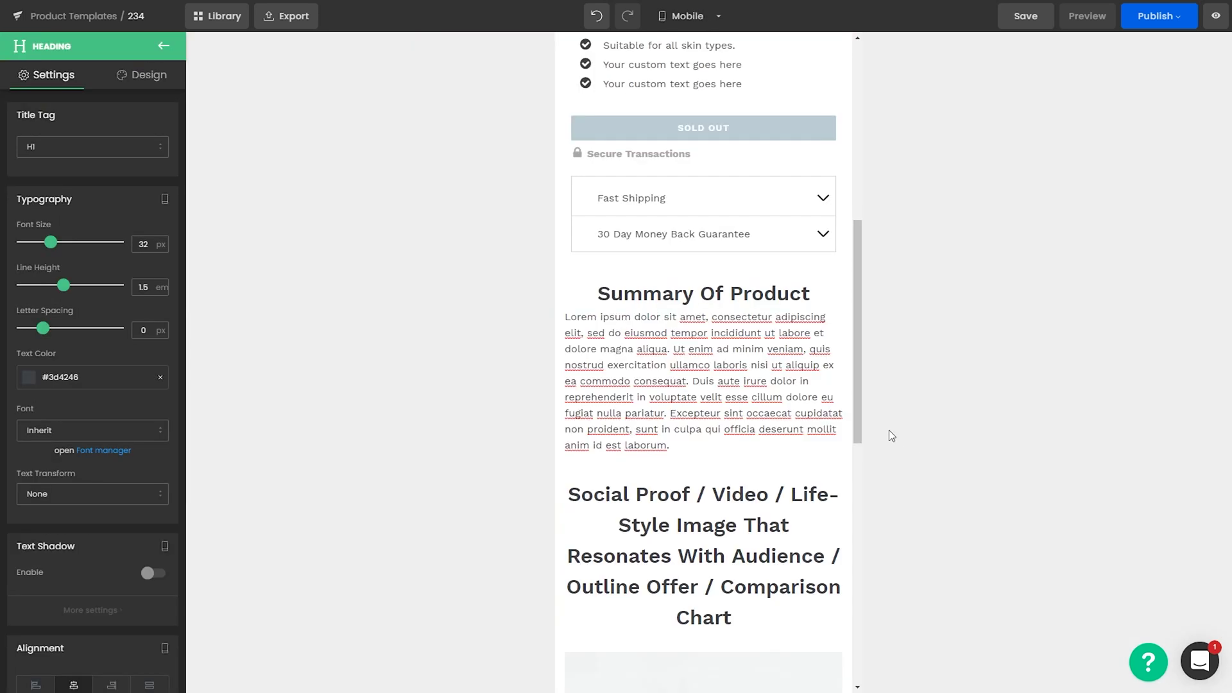
pyautogui.moveTo(860, 419); pyautogui.dragTo(919, 170)
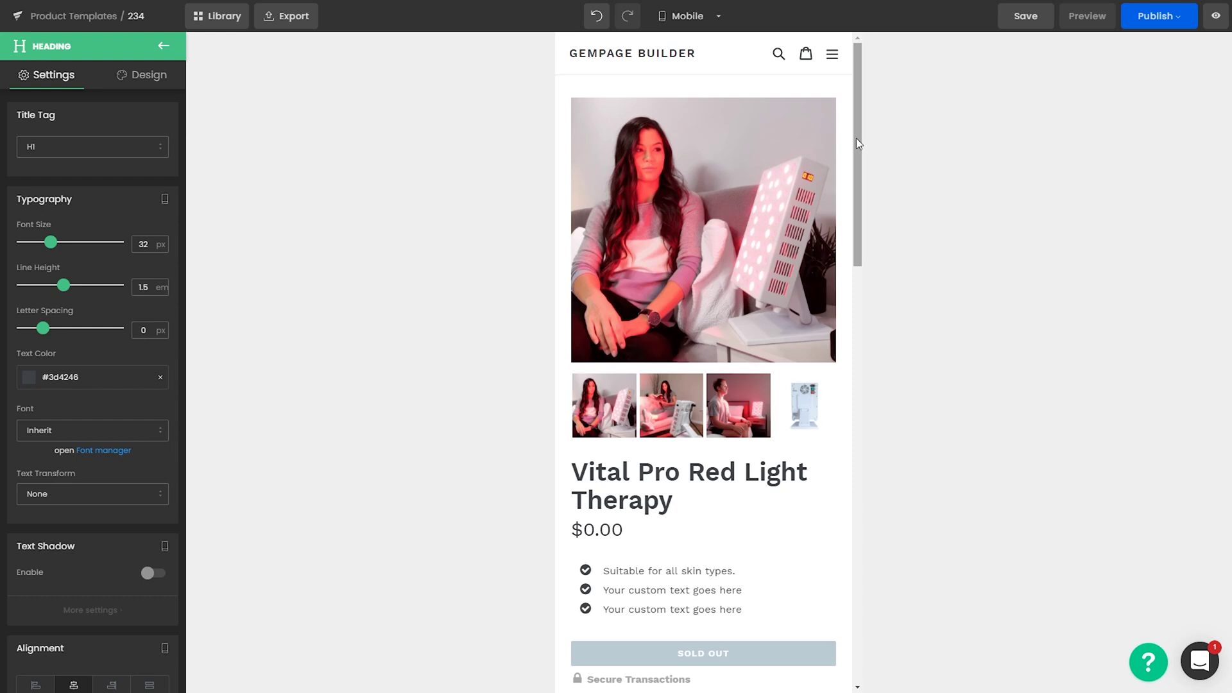
pyautogui.click(718, 17)
pyautogui.click(704, 47)
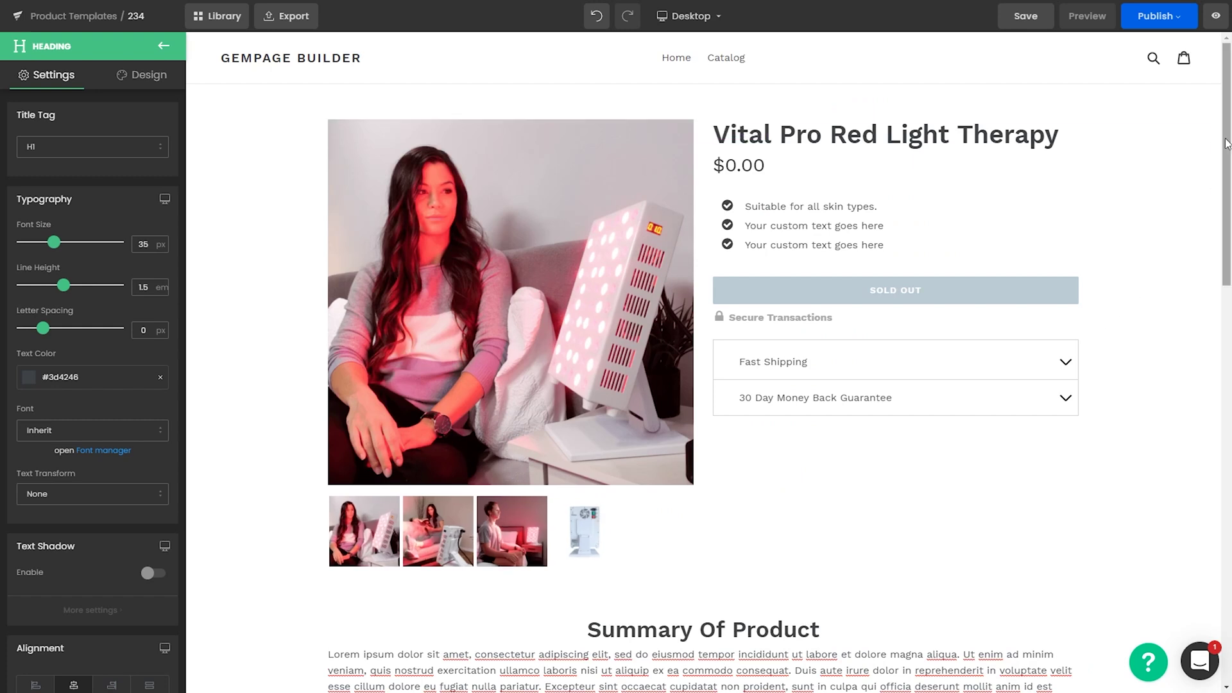
pyautogui.moveTo(1228, 142)
pyautogui.mouseDown()
pyautogui.moveTo(1227, 242)
pyautogui.moveTo(1216, 143)
pyautogui.mouseUp()
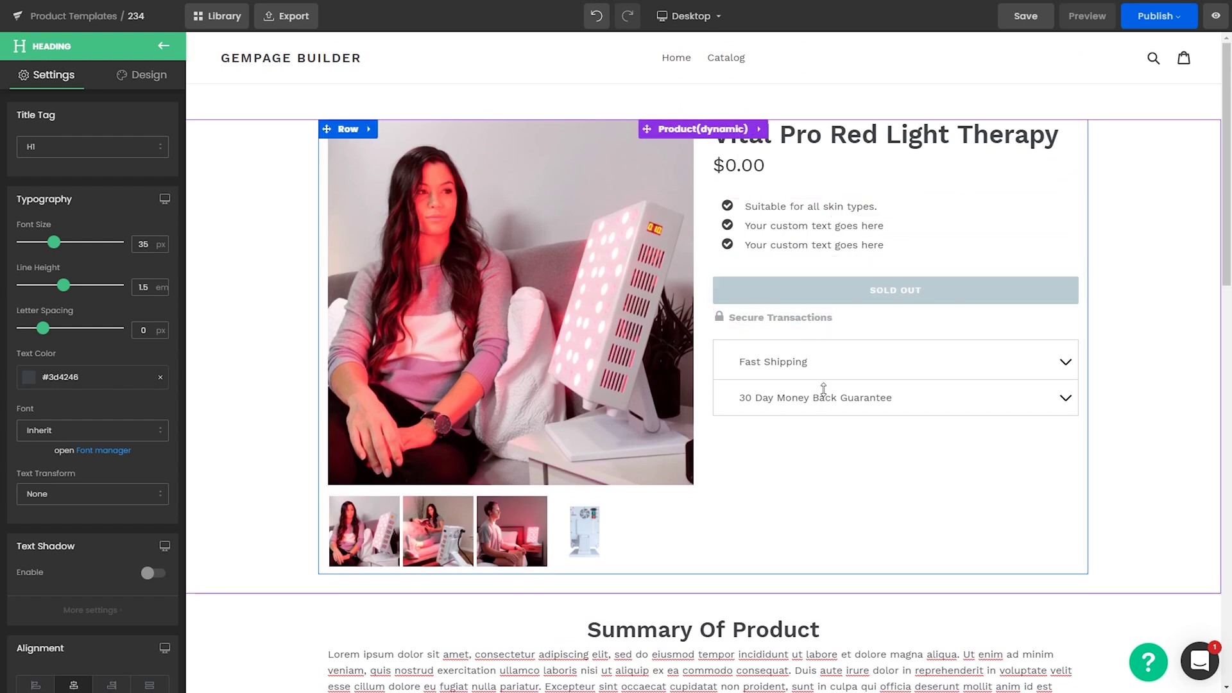
pyautogui.click(839, 352)
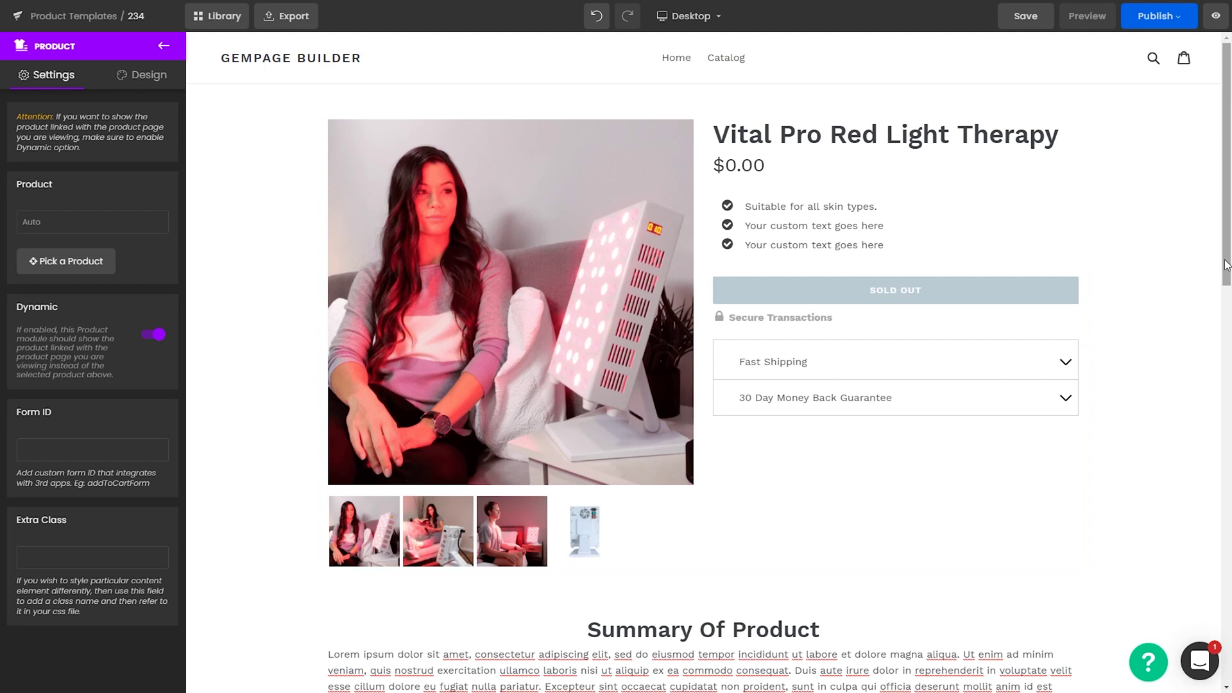
pyautogui.moveTo(1226, 264); pyautogui.dragTo(1194, 427)
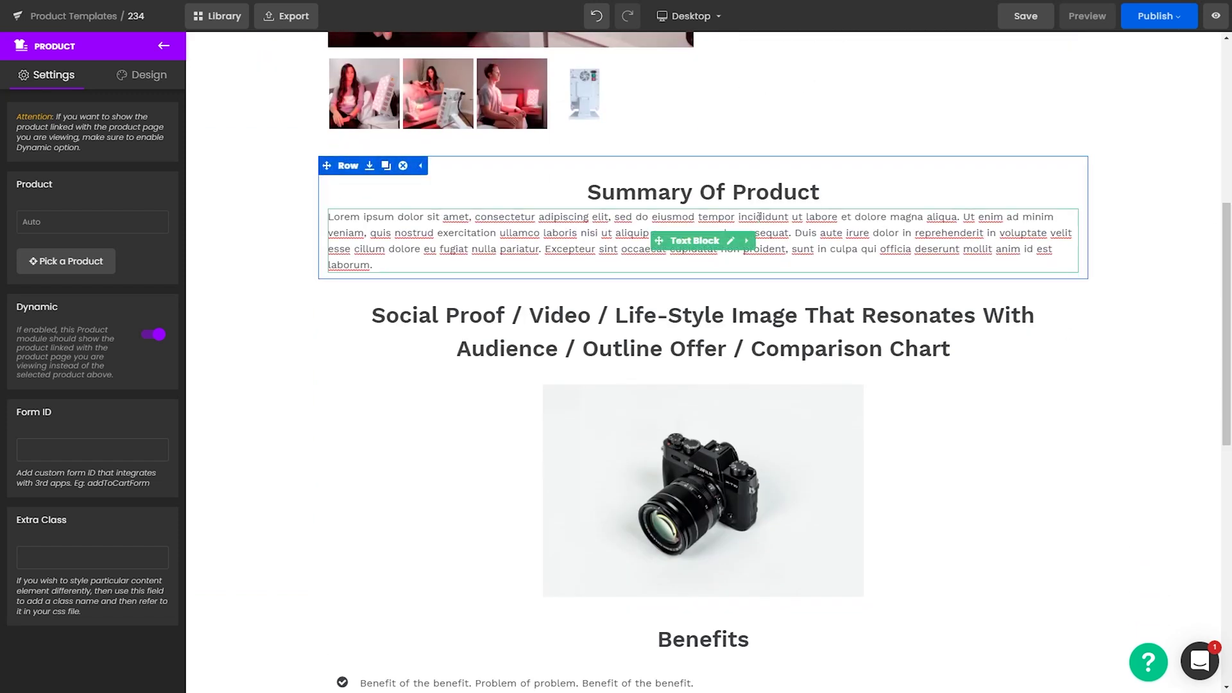
pyautogui.scroll(5, 760, 216)
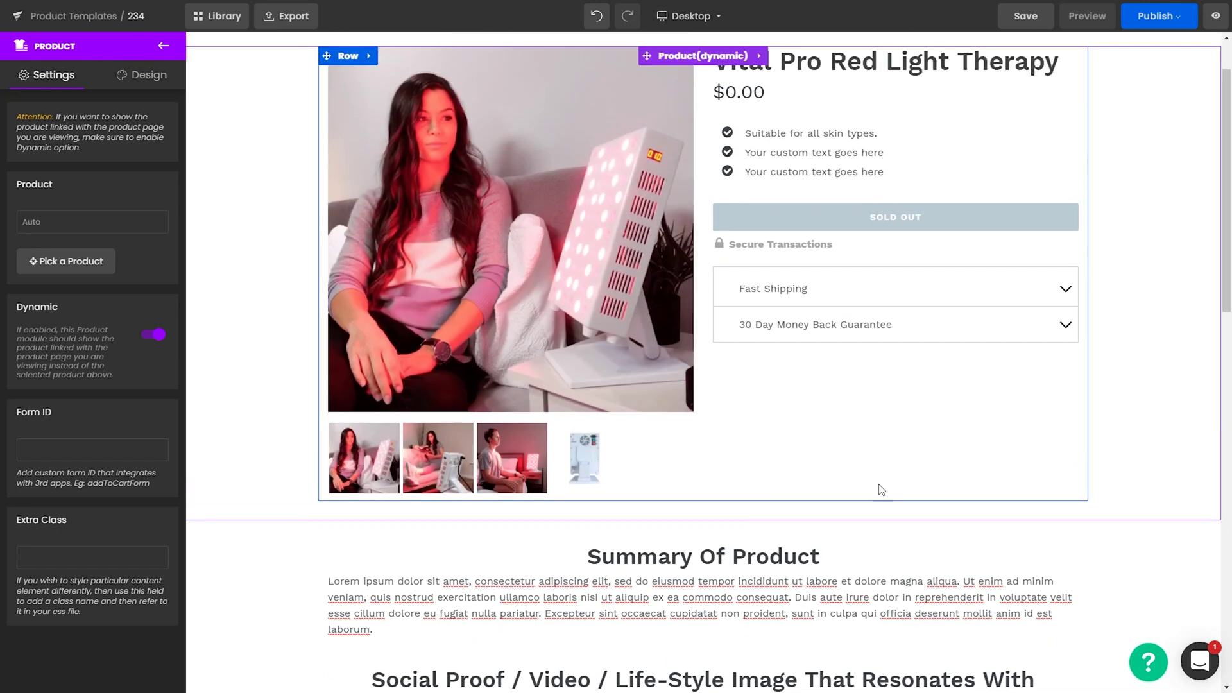
pyautogui.click(690, 16)
pyautogui.click(685, 126)
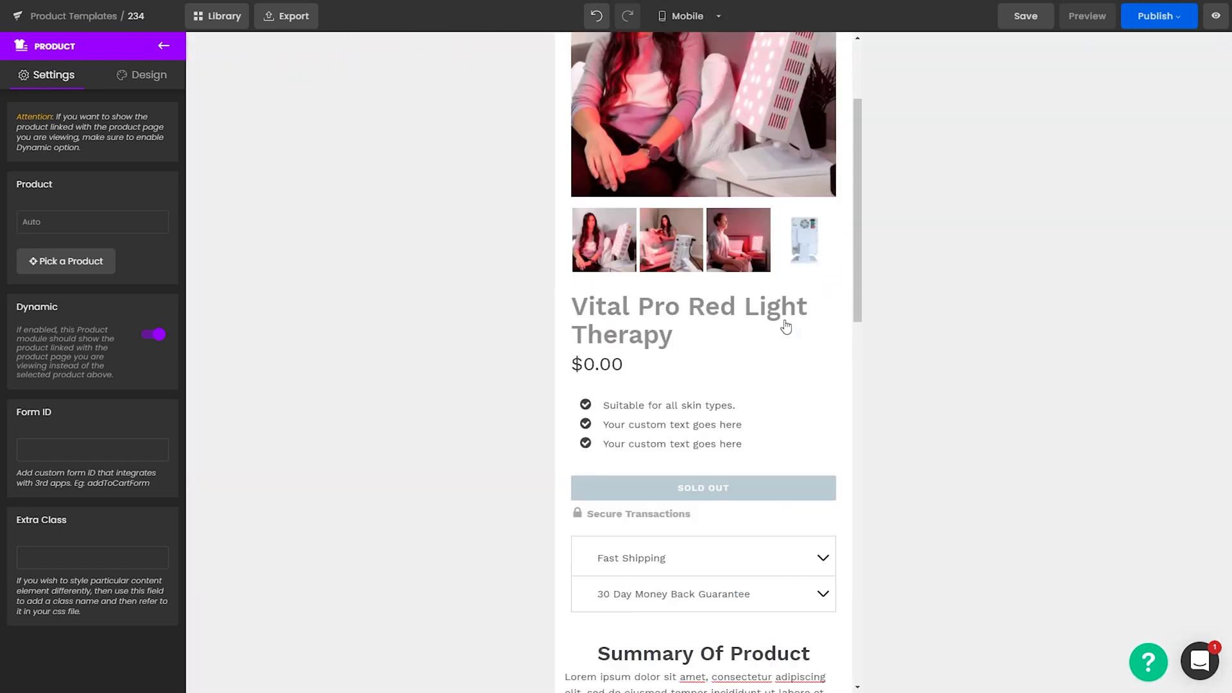
pyautogui.scroll(-5, 786, 327)
pyautogui.scroll(4, 854, 412)
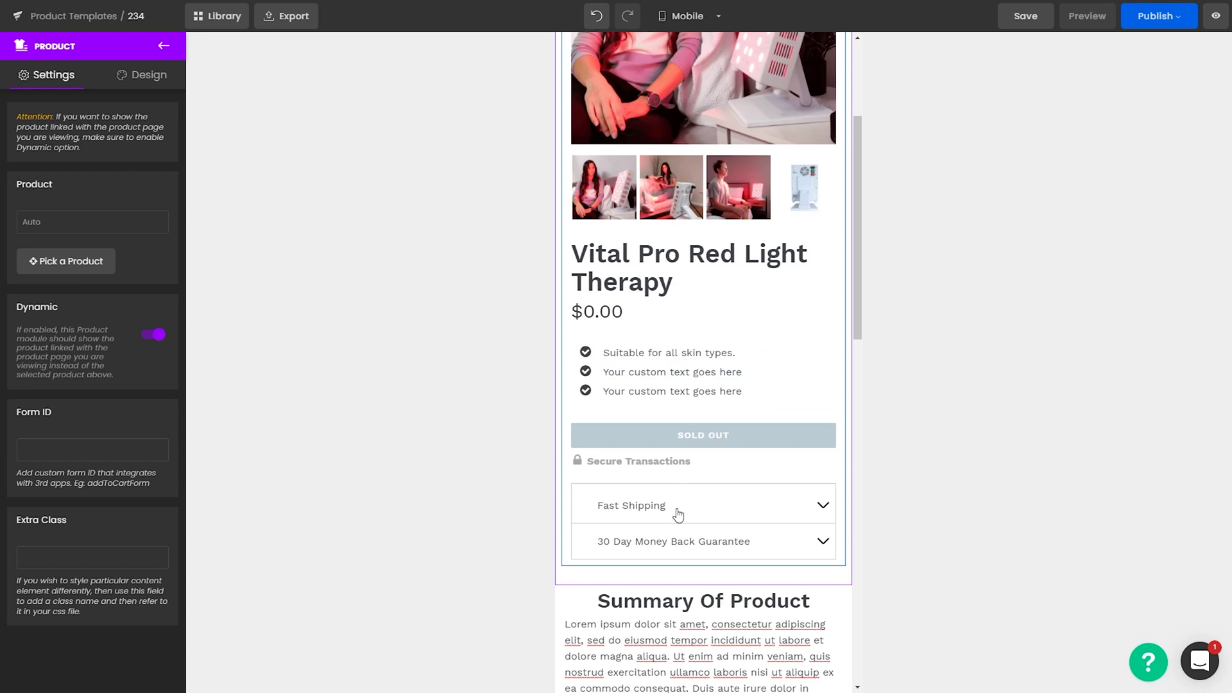
pyautogui.scroll(3, 709, 302)
pyautogui.click(690, 16)
pyautogui.click(685, 45)
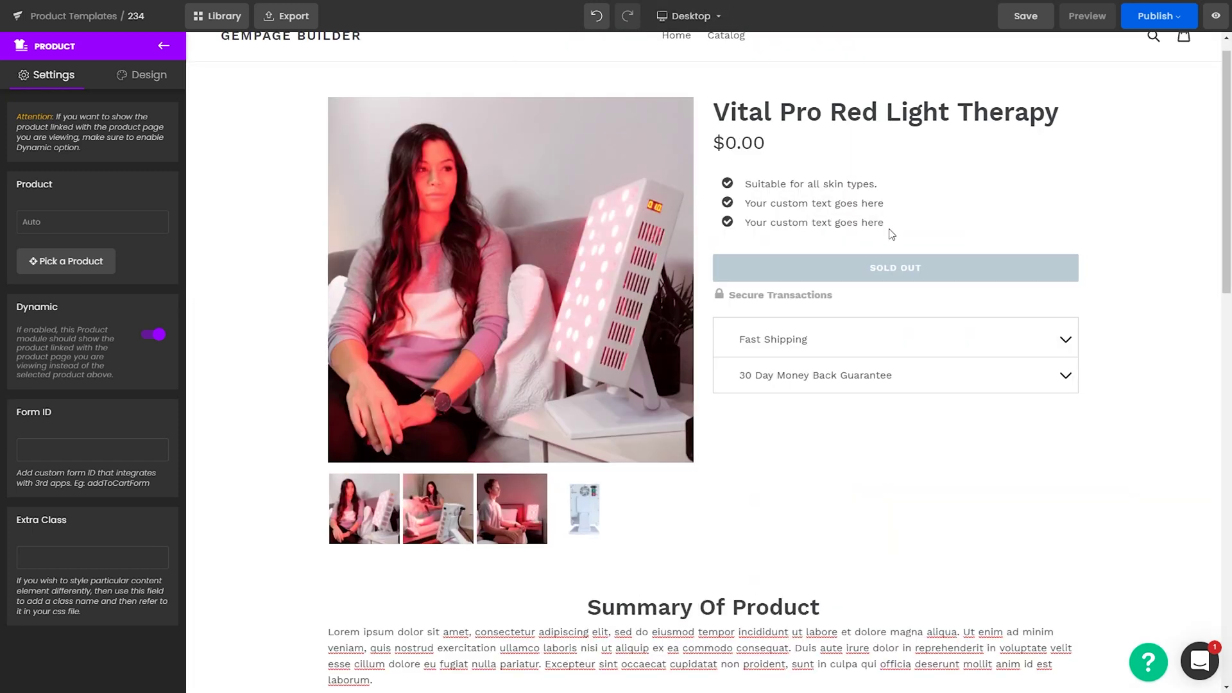
pyautogui.scroll(-5, 892, 234)
pyautogui.scroll(-2, 891, 234)
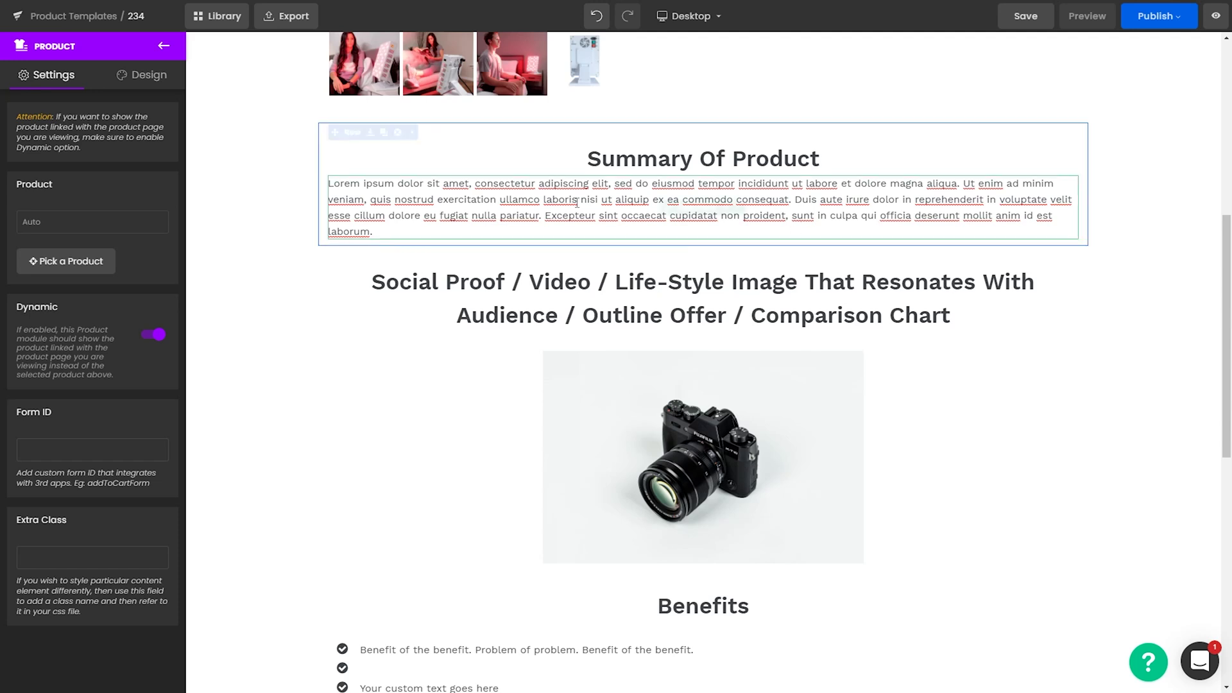
pyautogui.click(680, 162)
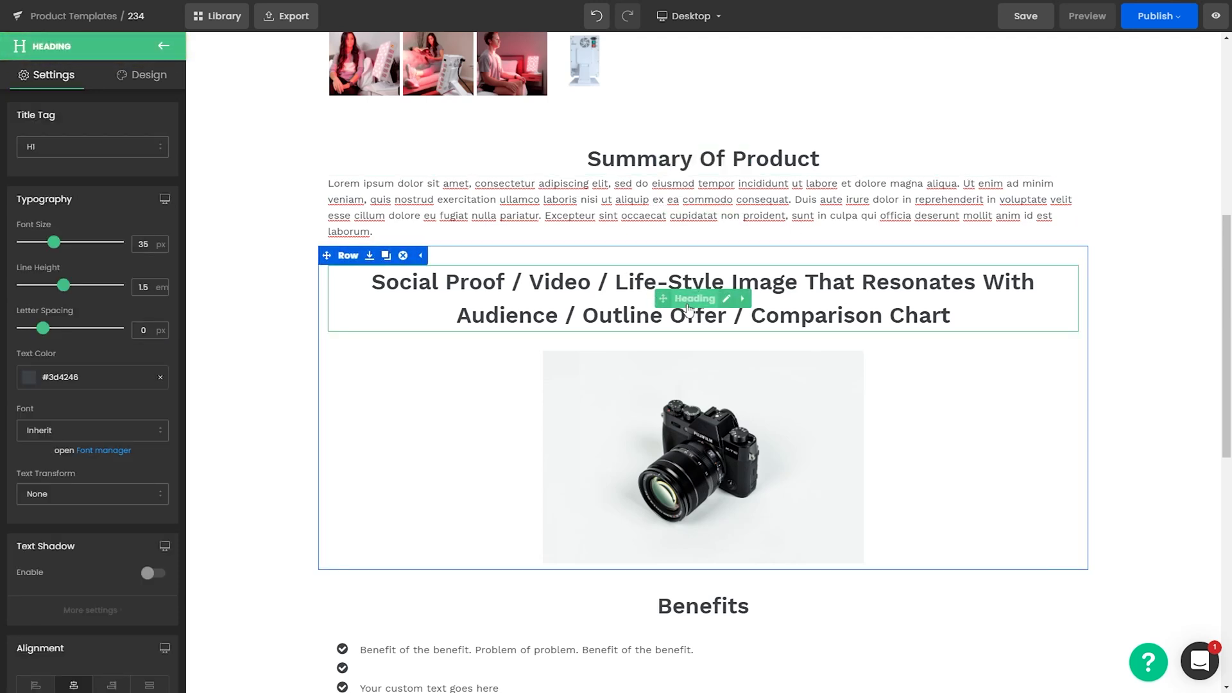
pyautogui.scroll(-7, 703, 302)
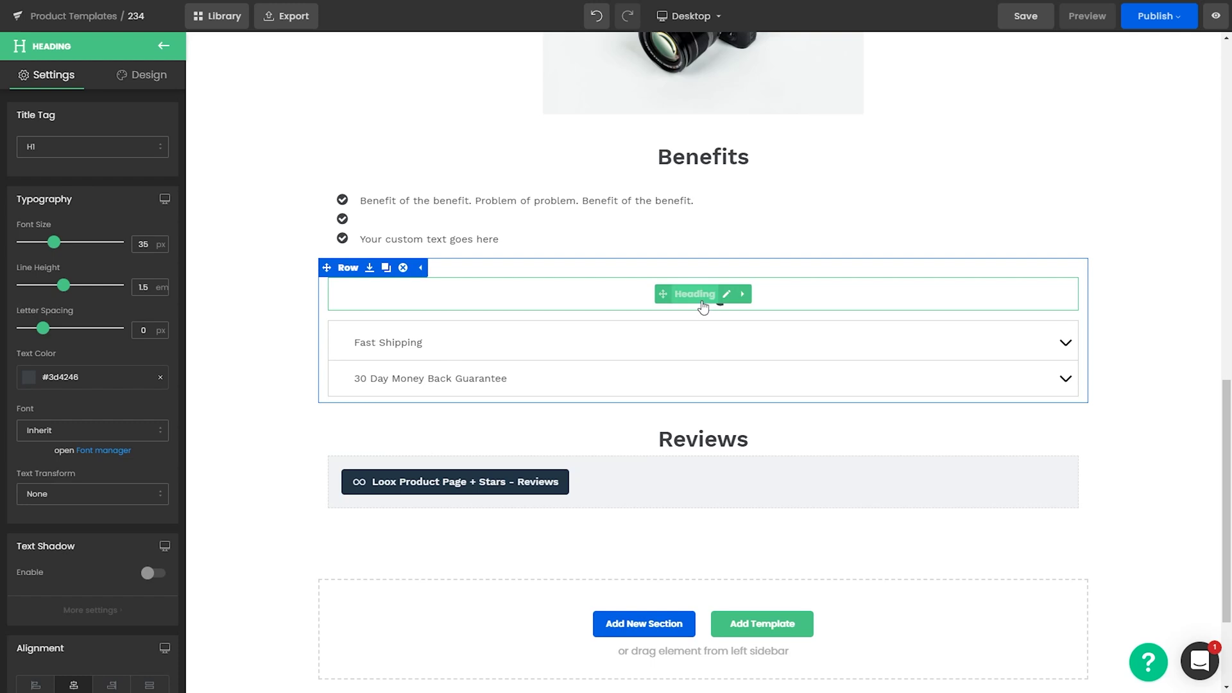
pyautogui.click(697, 338)
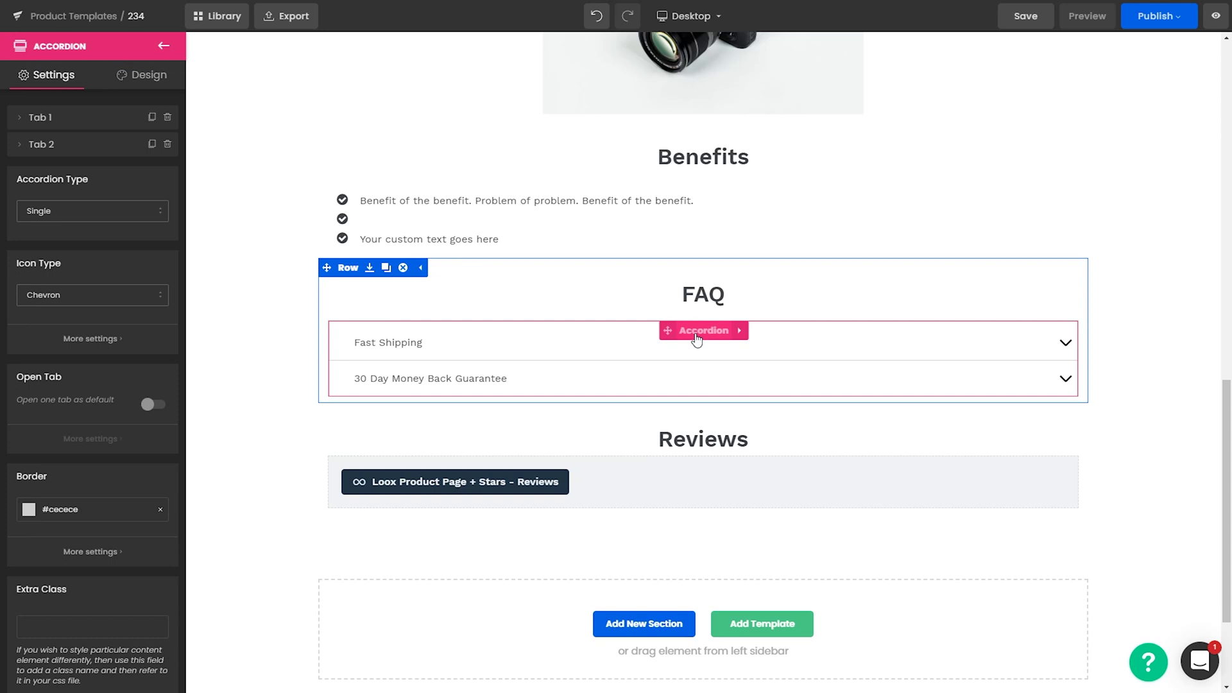
pyautogui.click(687, 471)
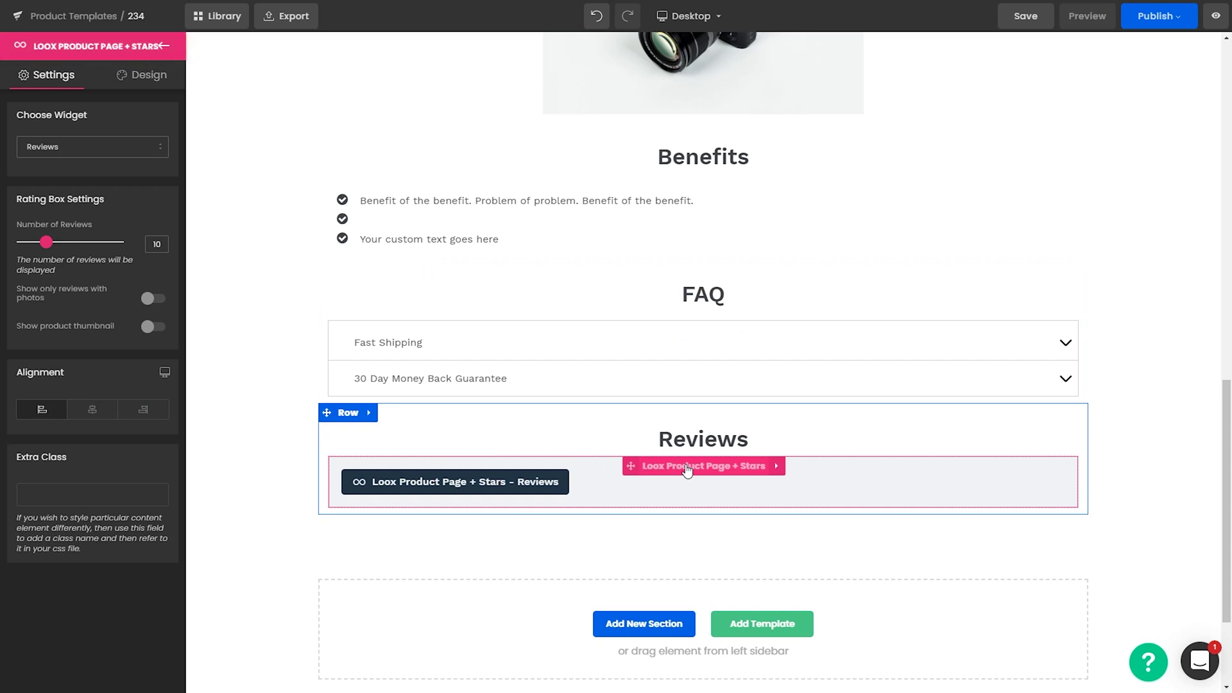
pyautogui.click(1136, 588)
pyautogui.scroll(10, 1111, 560)
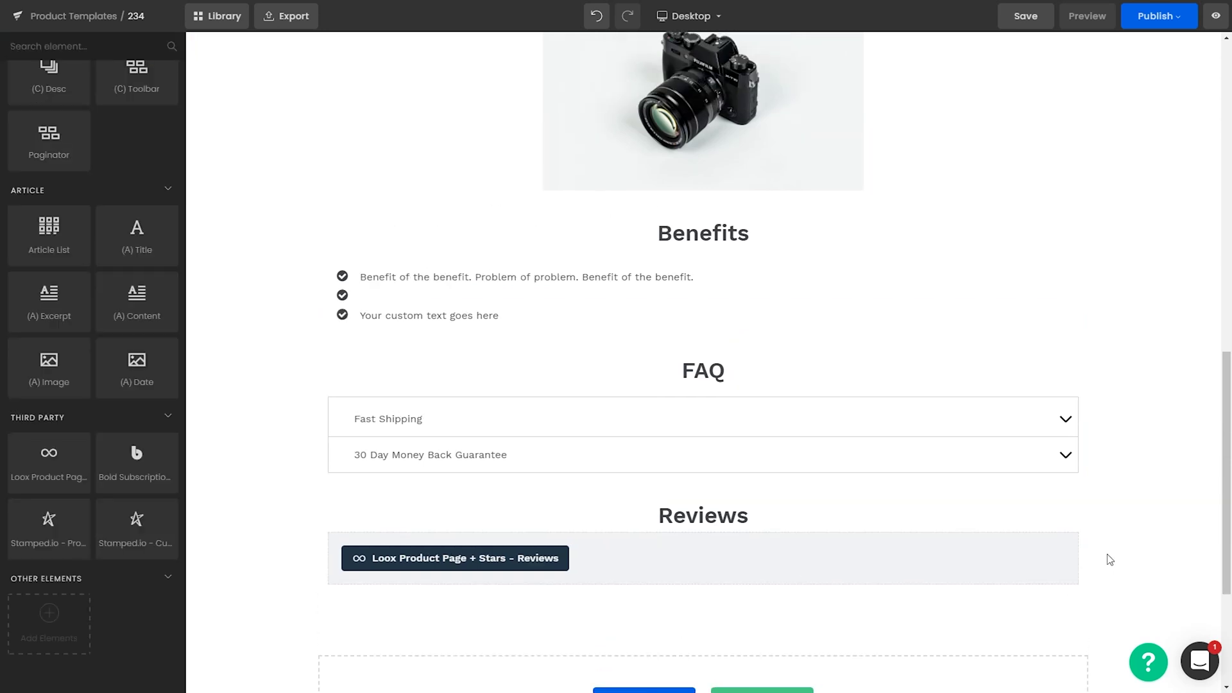
pyautogui.scroll(3, 1106, 559)
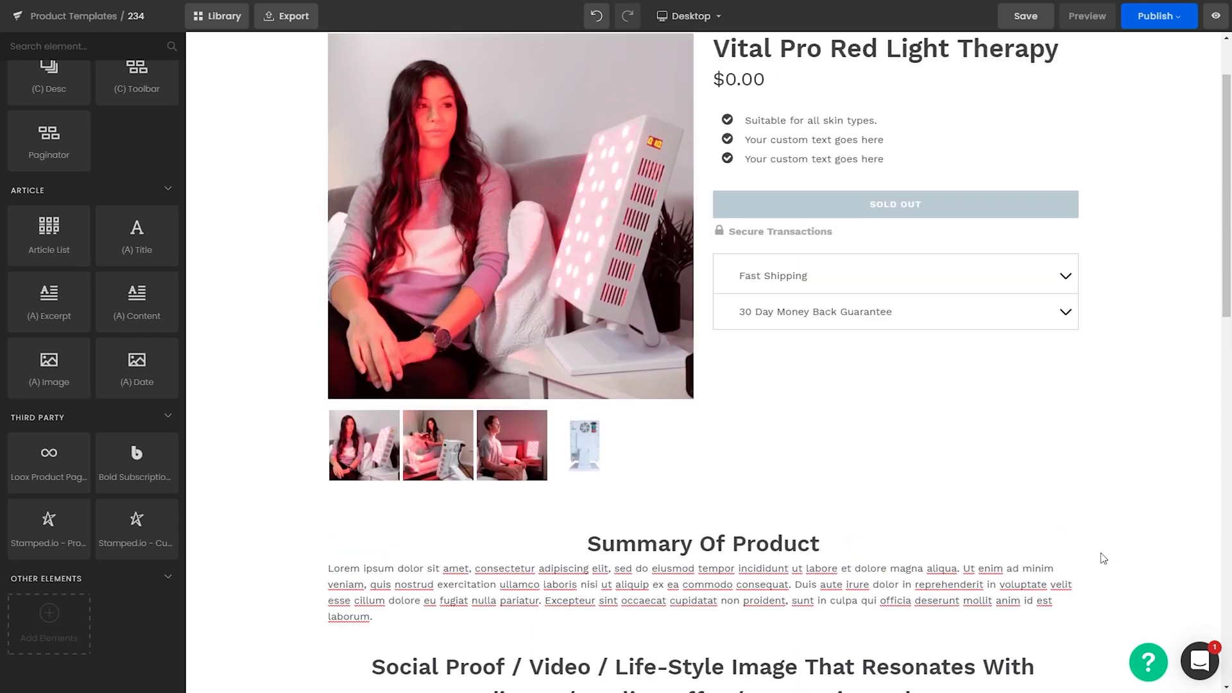
pyautogui.scroll(1, 1100, 557)
pyautogui.scroll(1, 1099, 558)
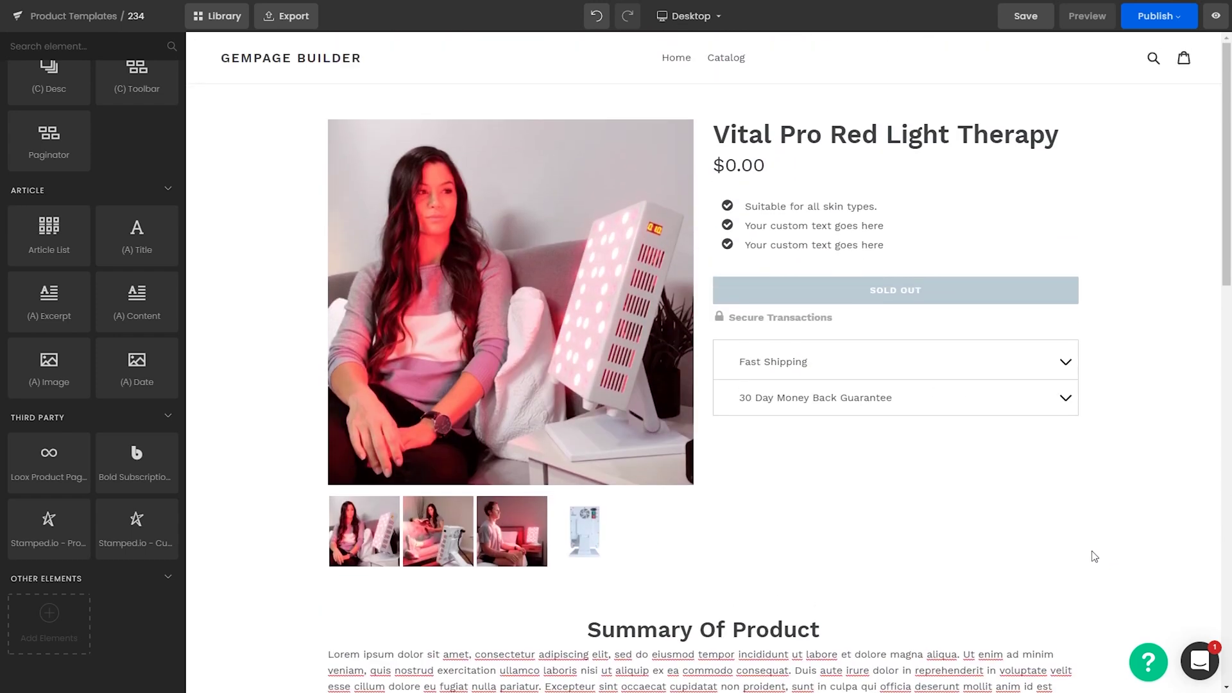
pyautogui.click(1176, 354)
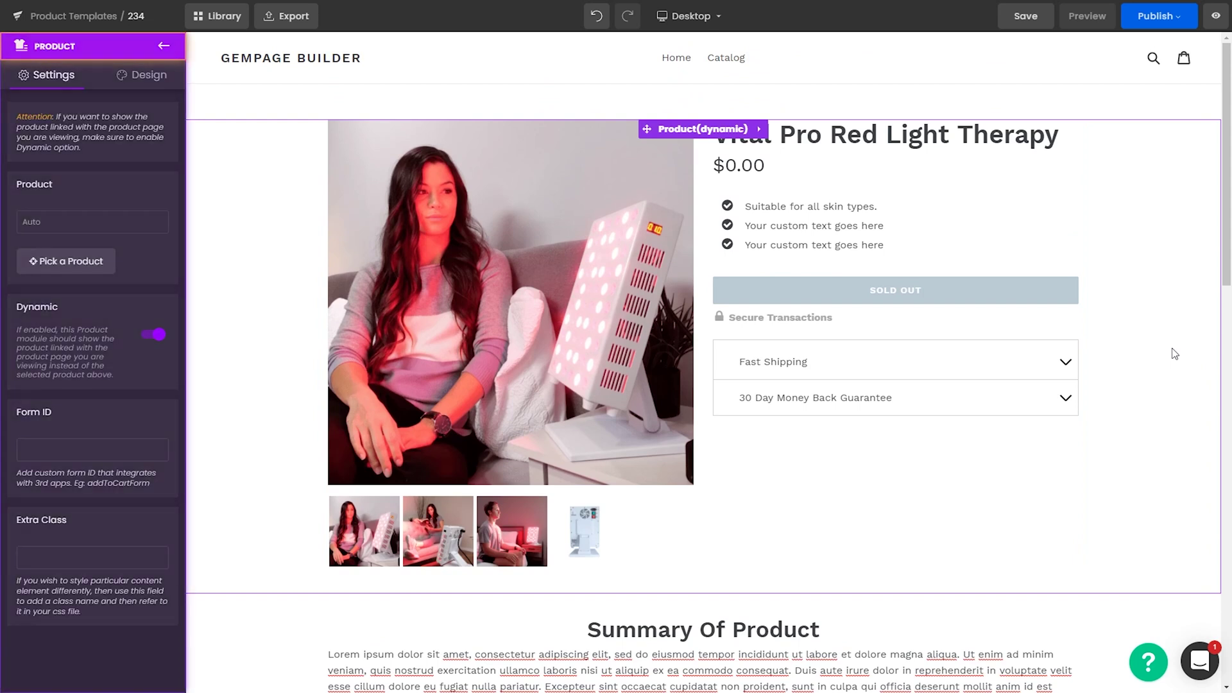
pyautogui.scroll(-12, 1172, 352)
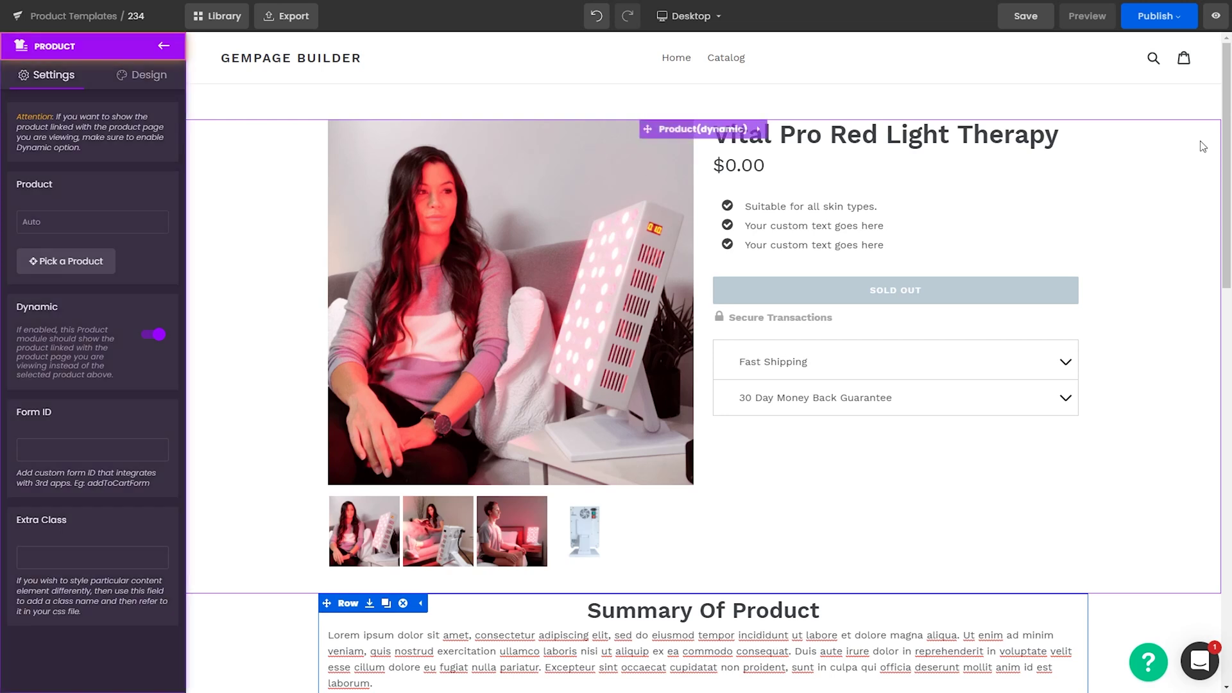
pyautogui.scroll(-5, 1181, 154)
pyautogui.scroll(5, 1100, 288)
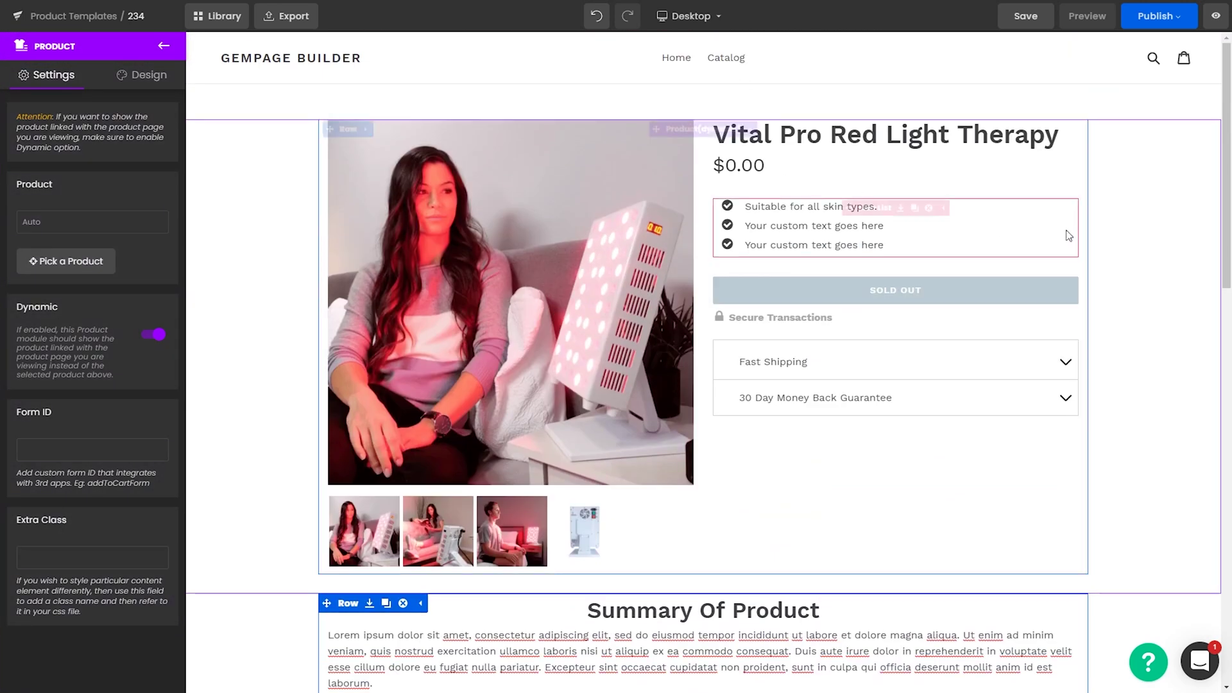
pyautogui.scroll(-9, 1115, 222)
pyautogui.scroll(-4, 1117, 224)
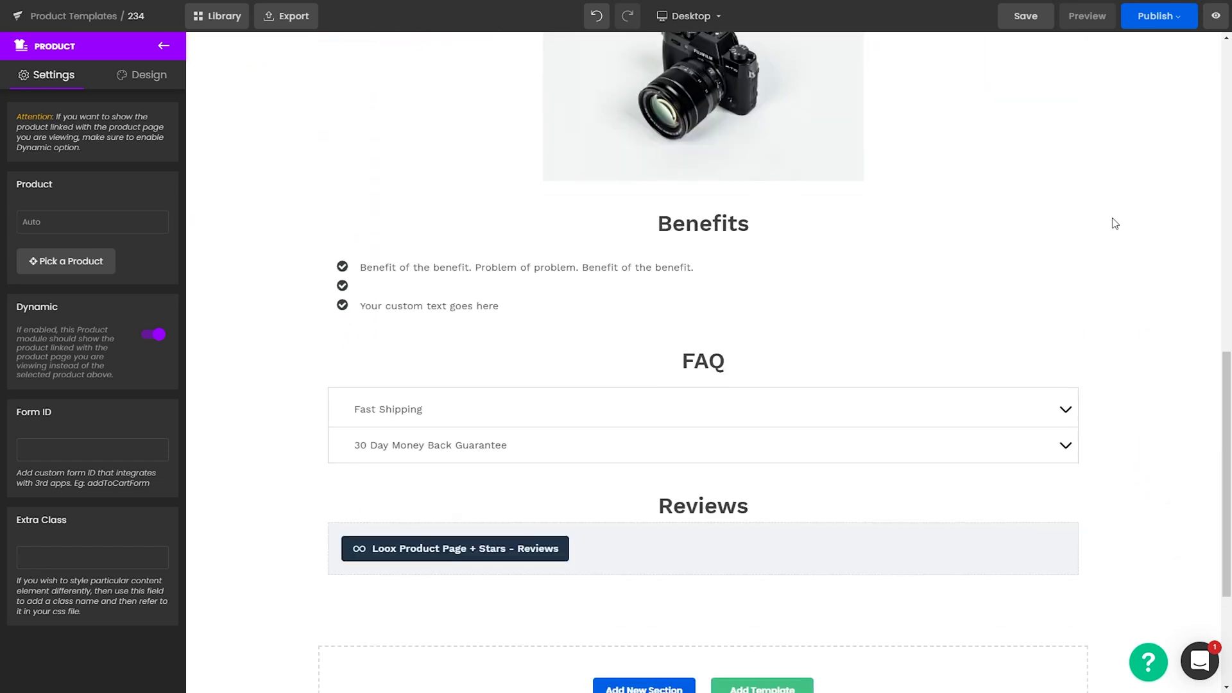
pyautogui.scroll(13, 1110, 222)
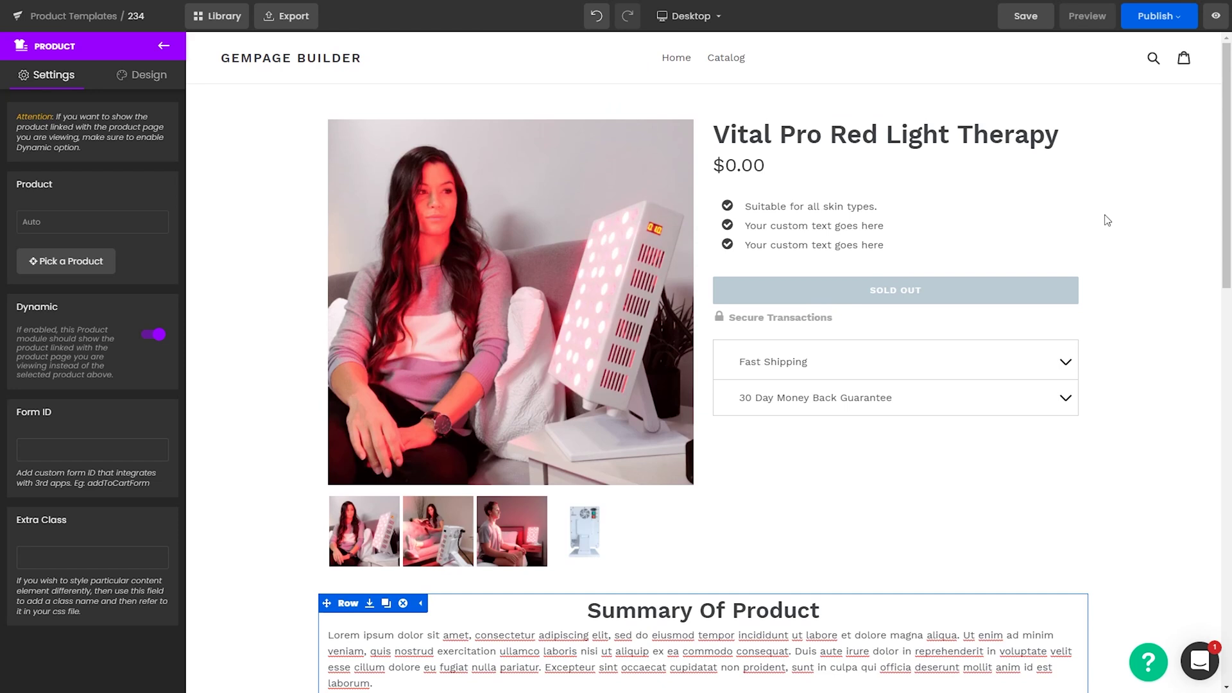